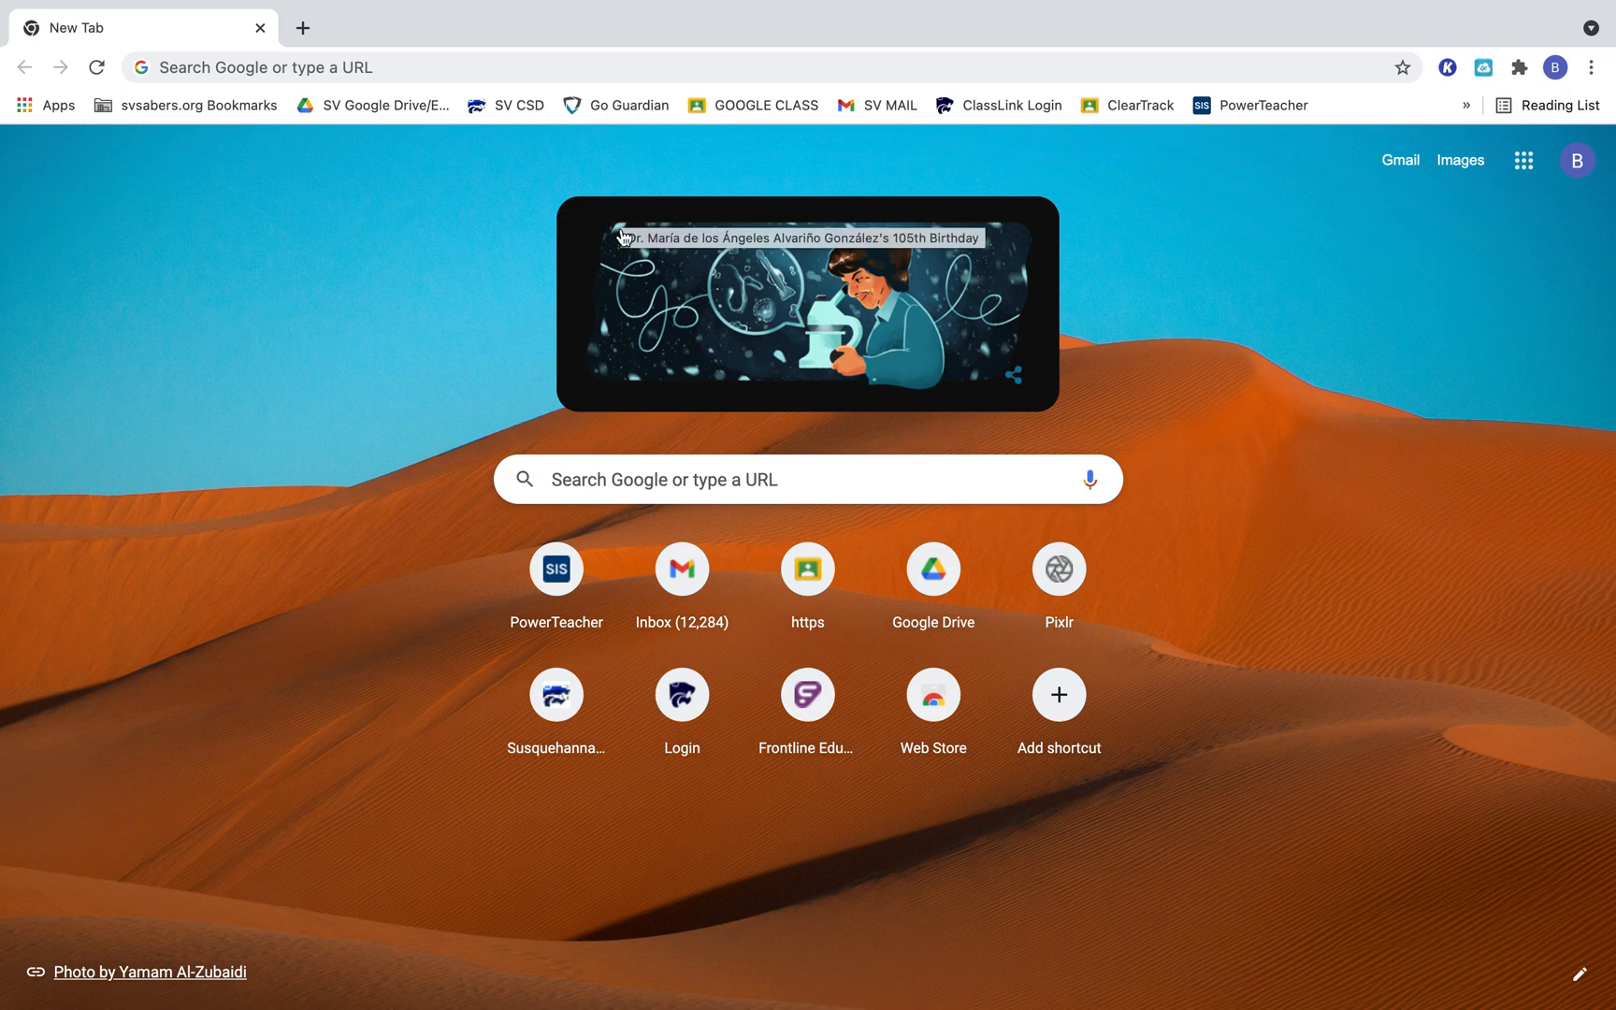
# Open the pixlr.com website in the browser.
pyautogui.click(449, 73)
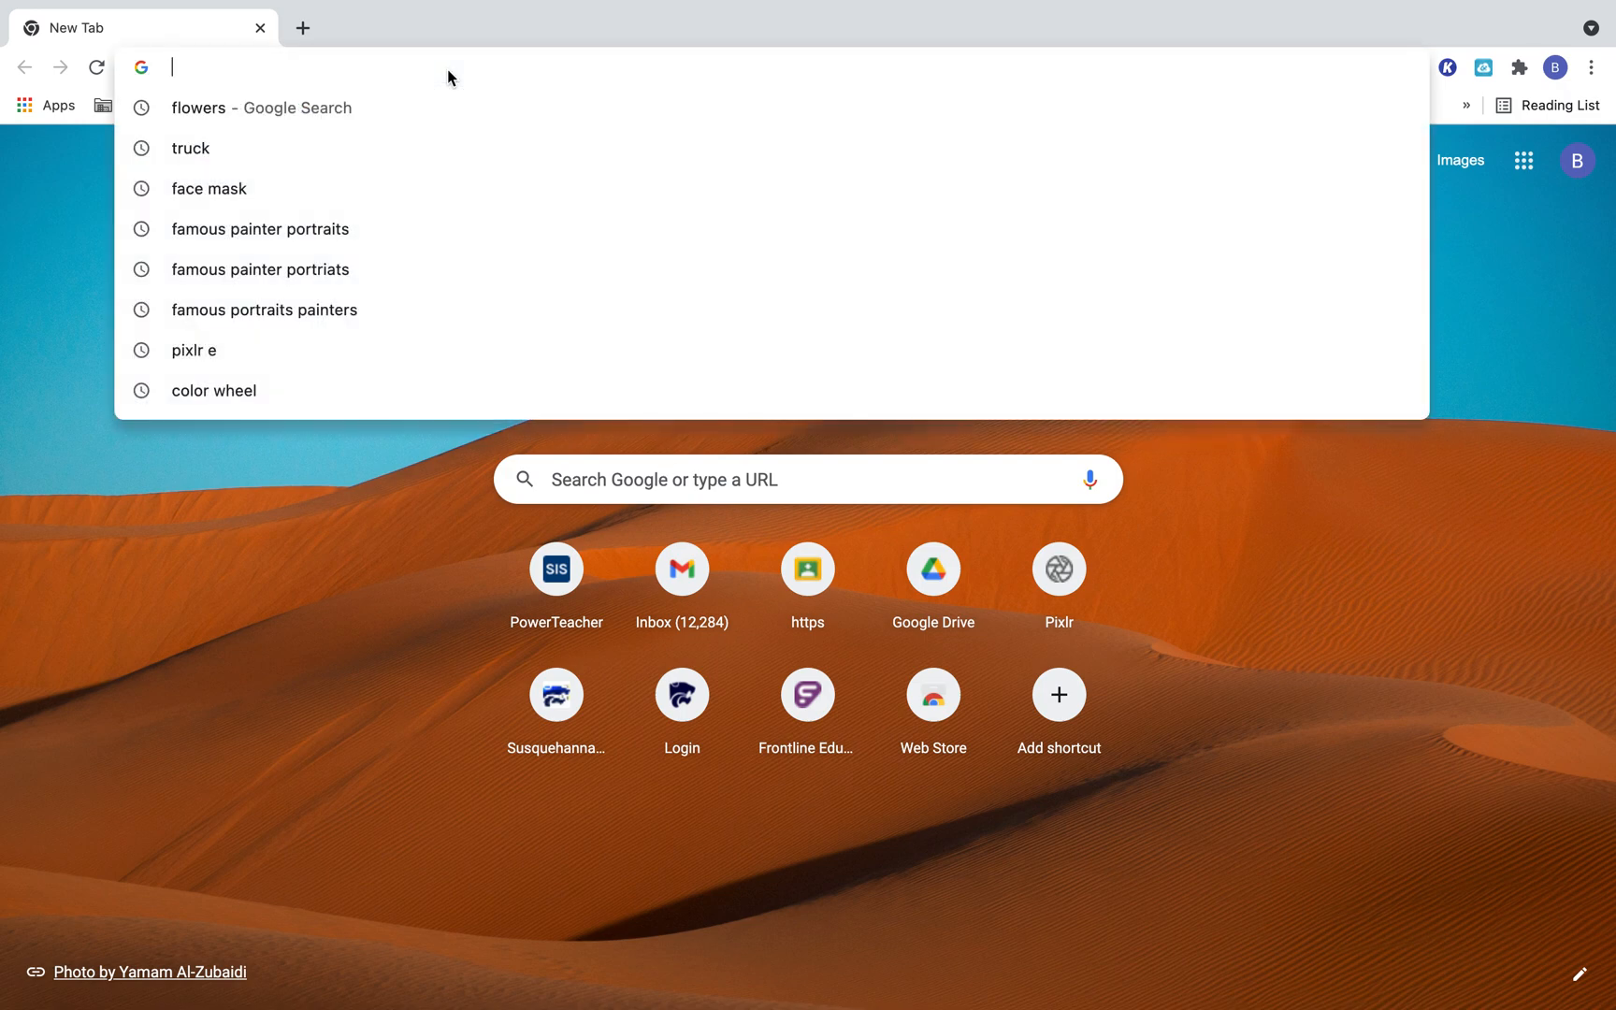
pyautogui.write('pi')
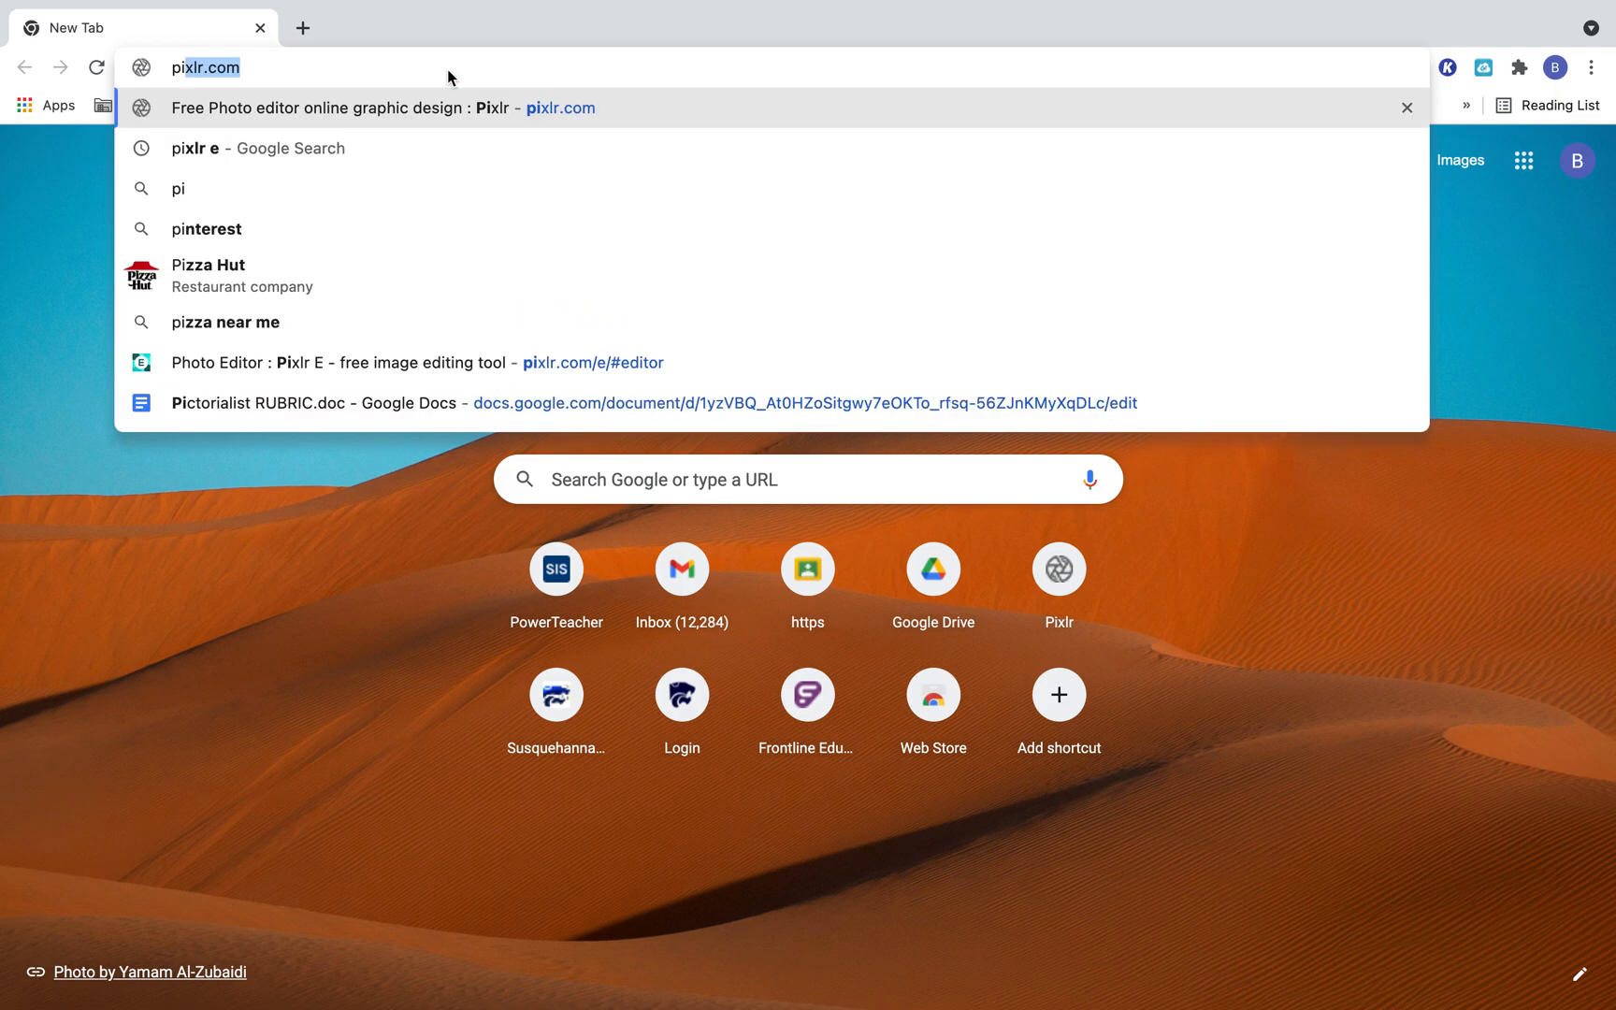
pyautogui.write('xlr.com')
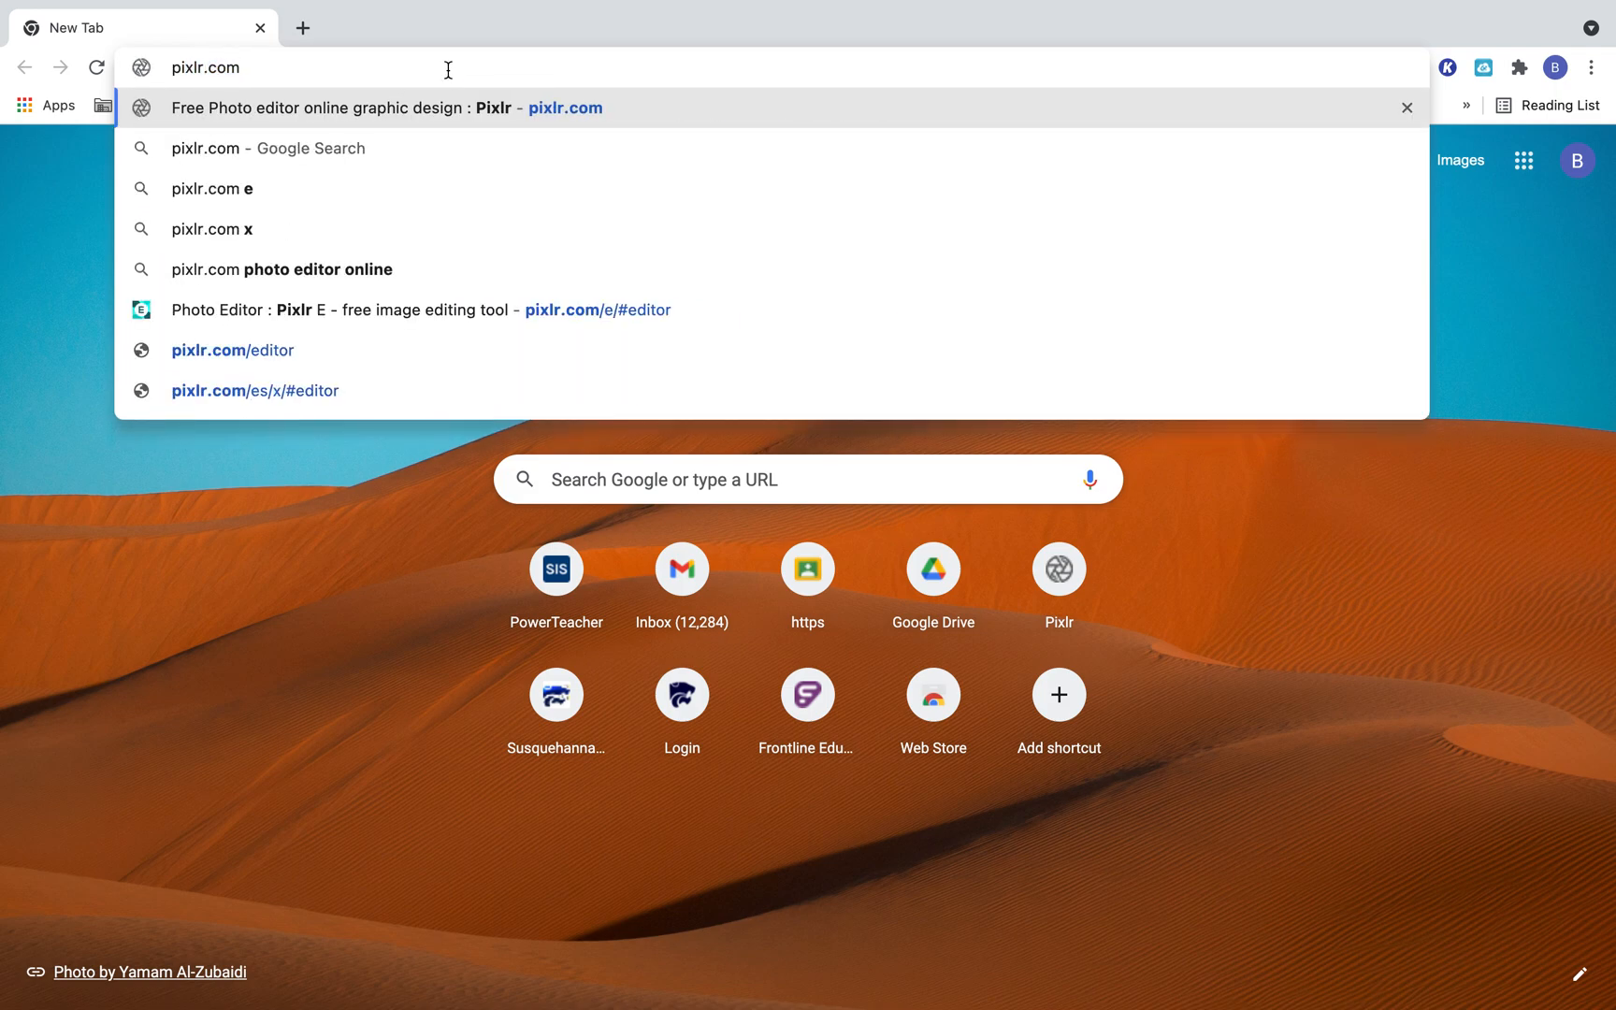
pyautogui.press('Return')
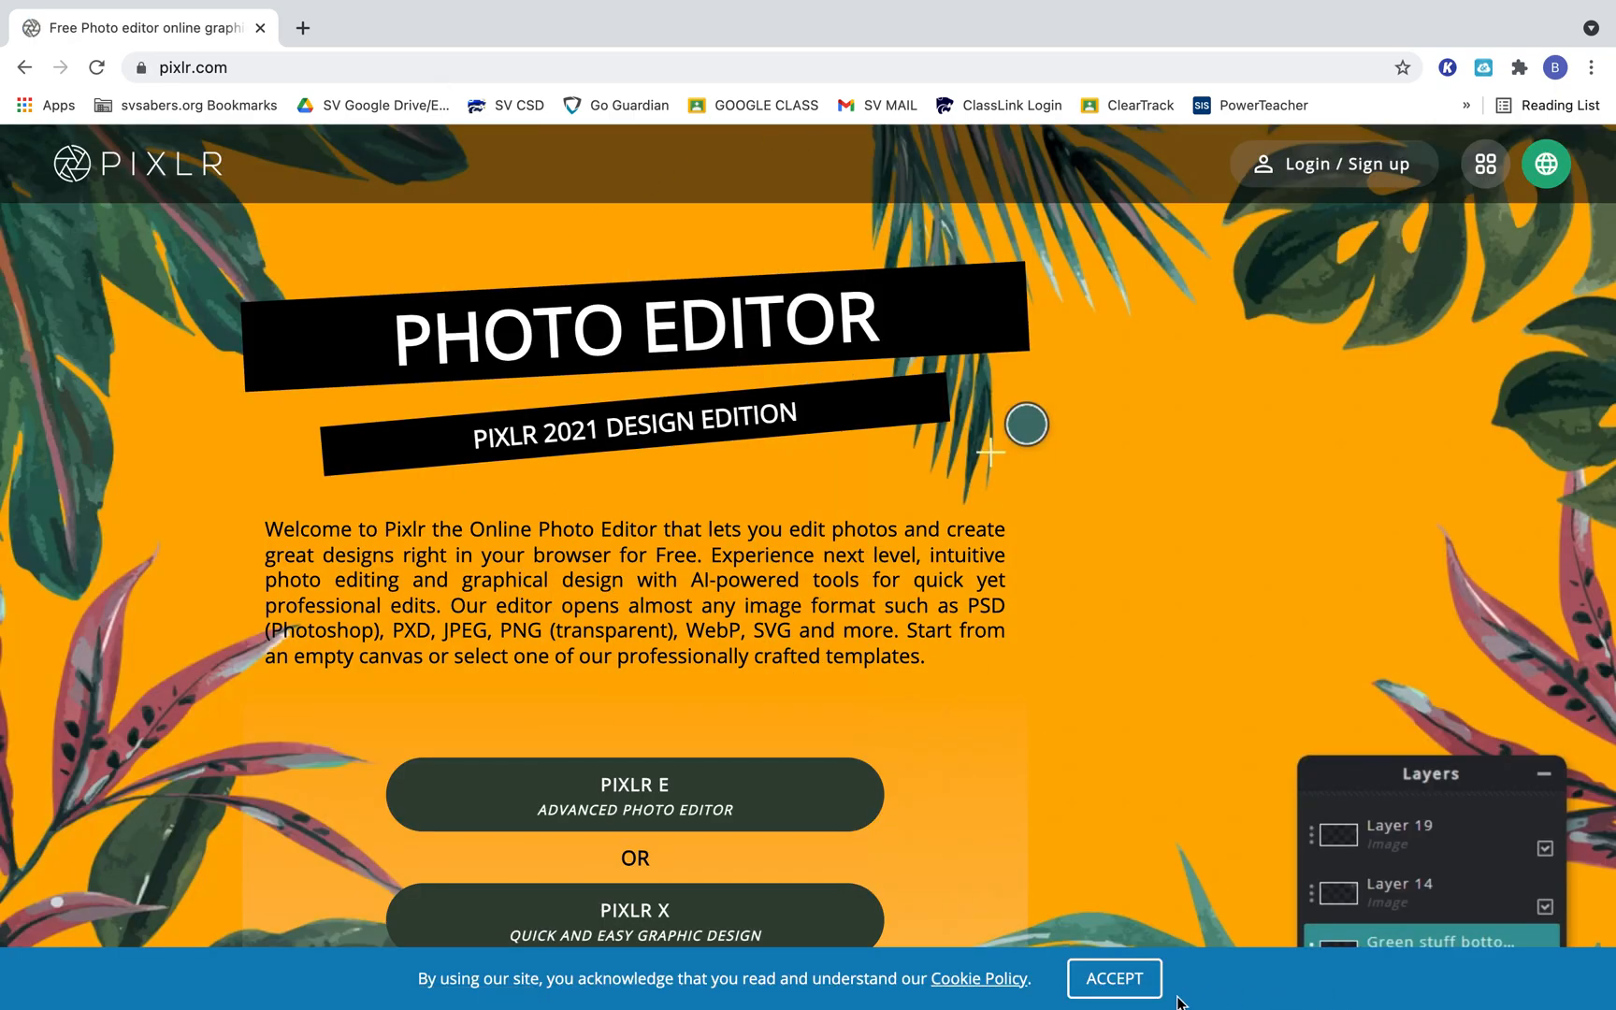
# Accept the cookie notice and launch the Pixlr E advanced photo editor.
pyautogui.click(1121, 979)
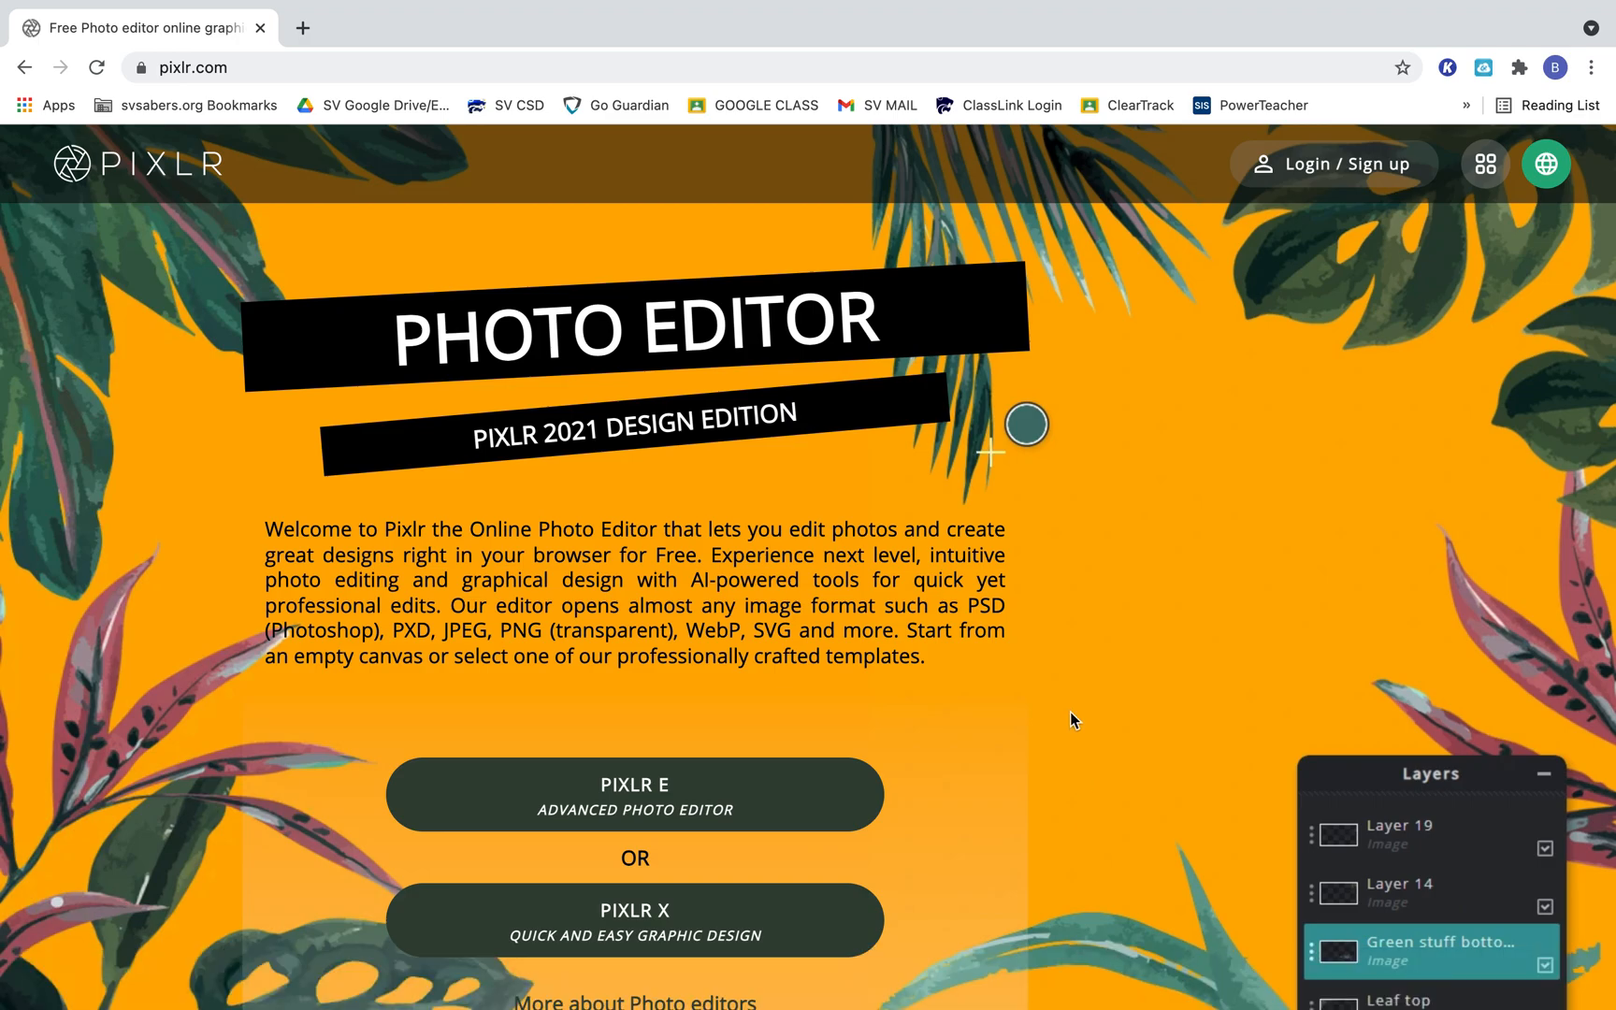
pyautogui.scroll(-2, 1069, 714)
pyautogui.scroll(2, 1070, 721)
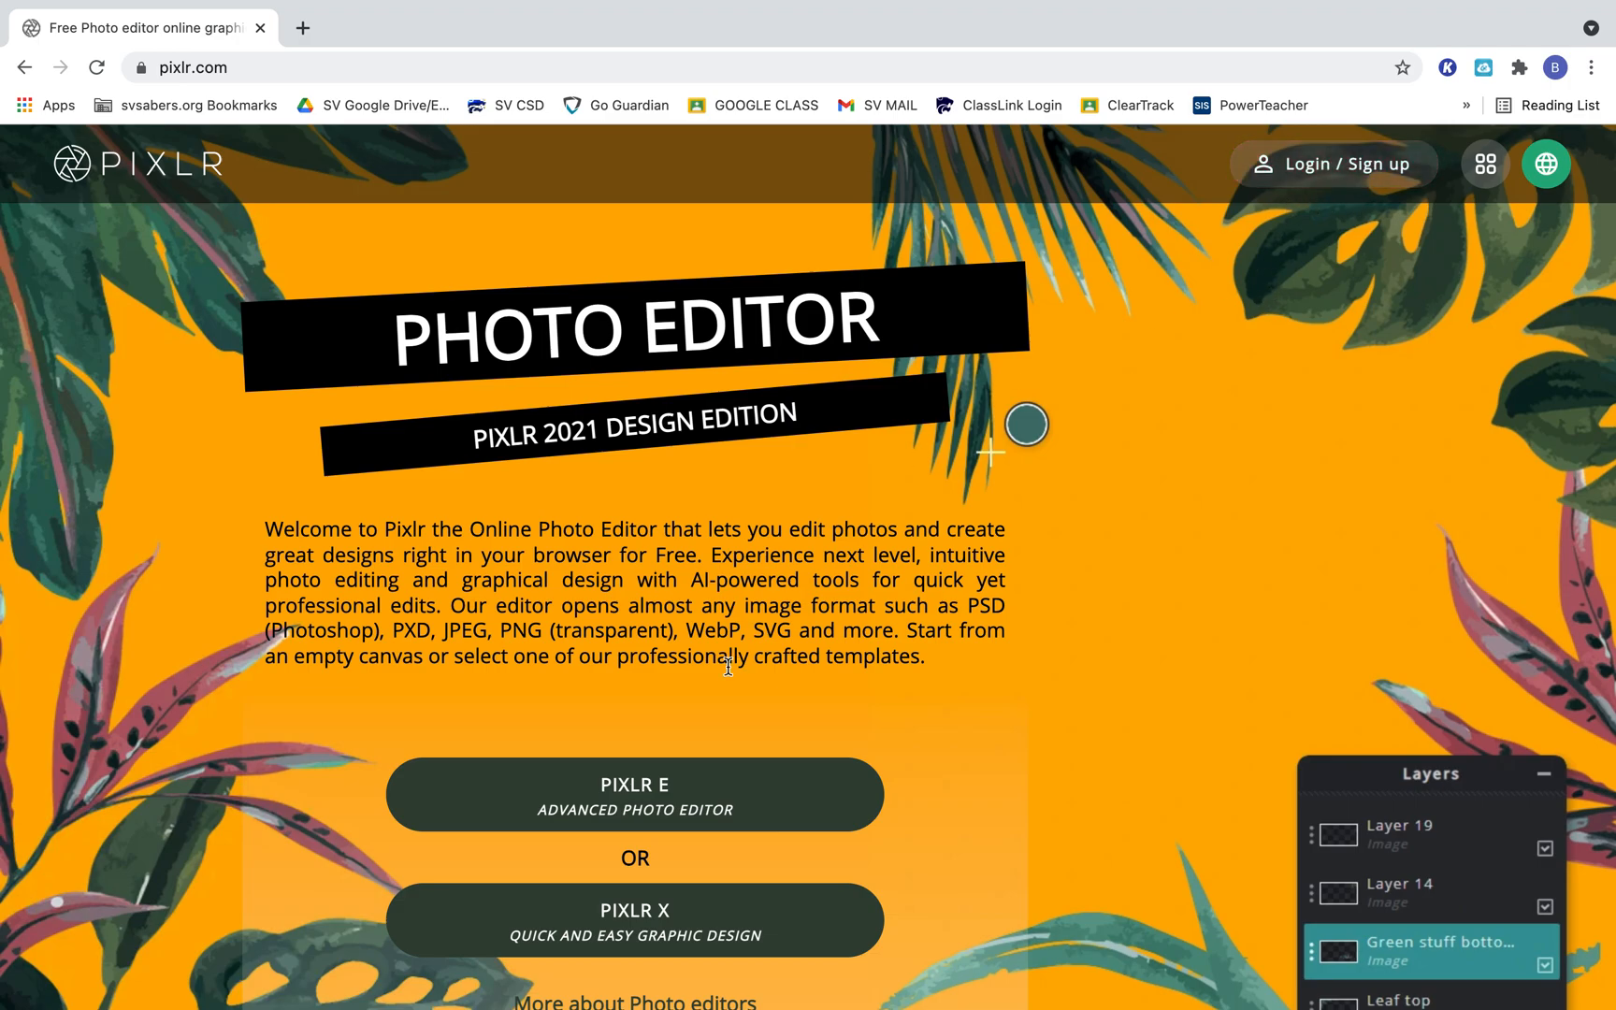
pyautogui.click(648, 802)
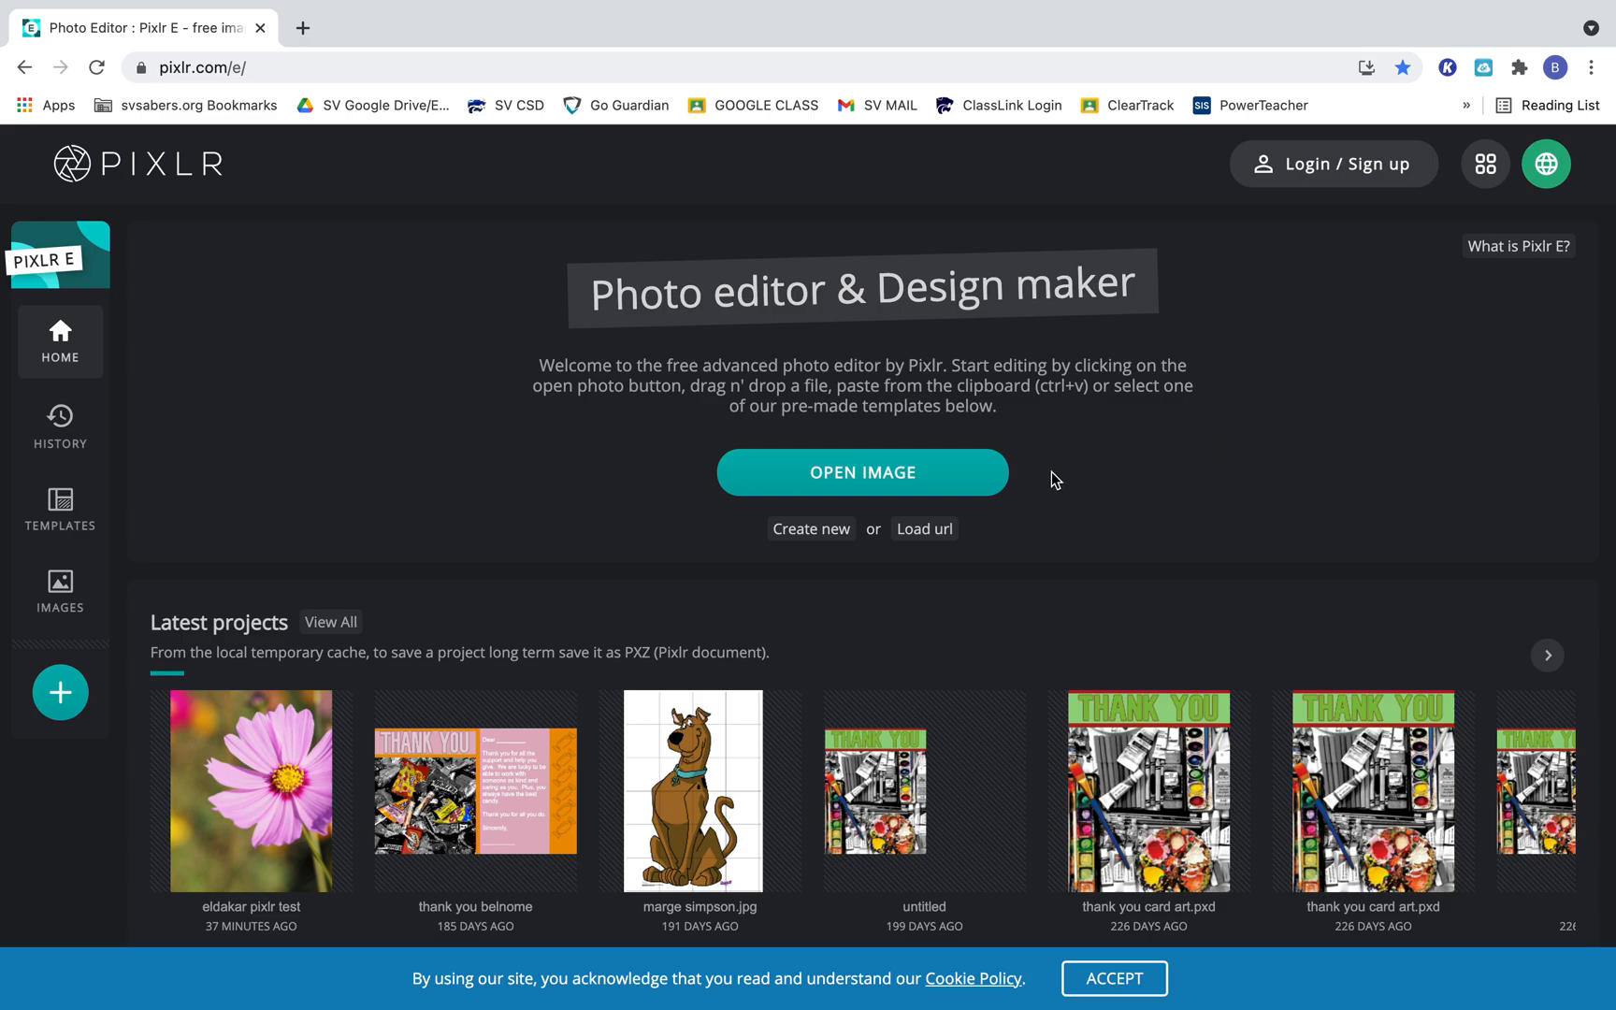
# Create a new blank image named "Last Name TEST", 800 px wide and 1000 px high, without a background.
pyautogui.click(810, 529)
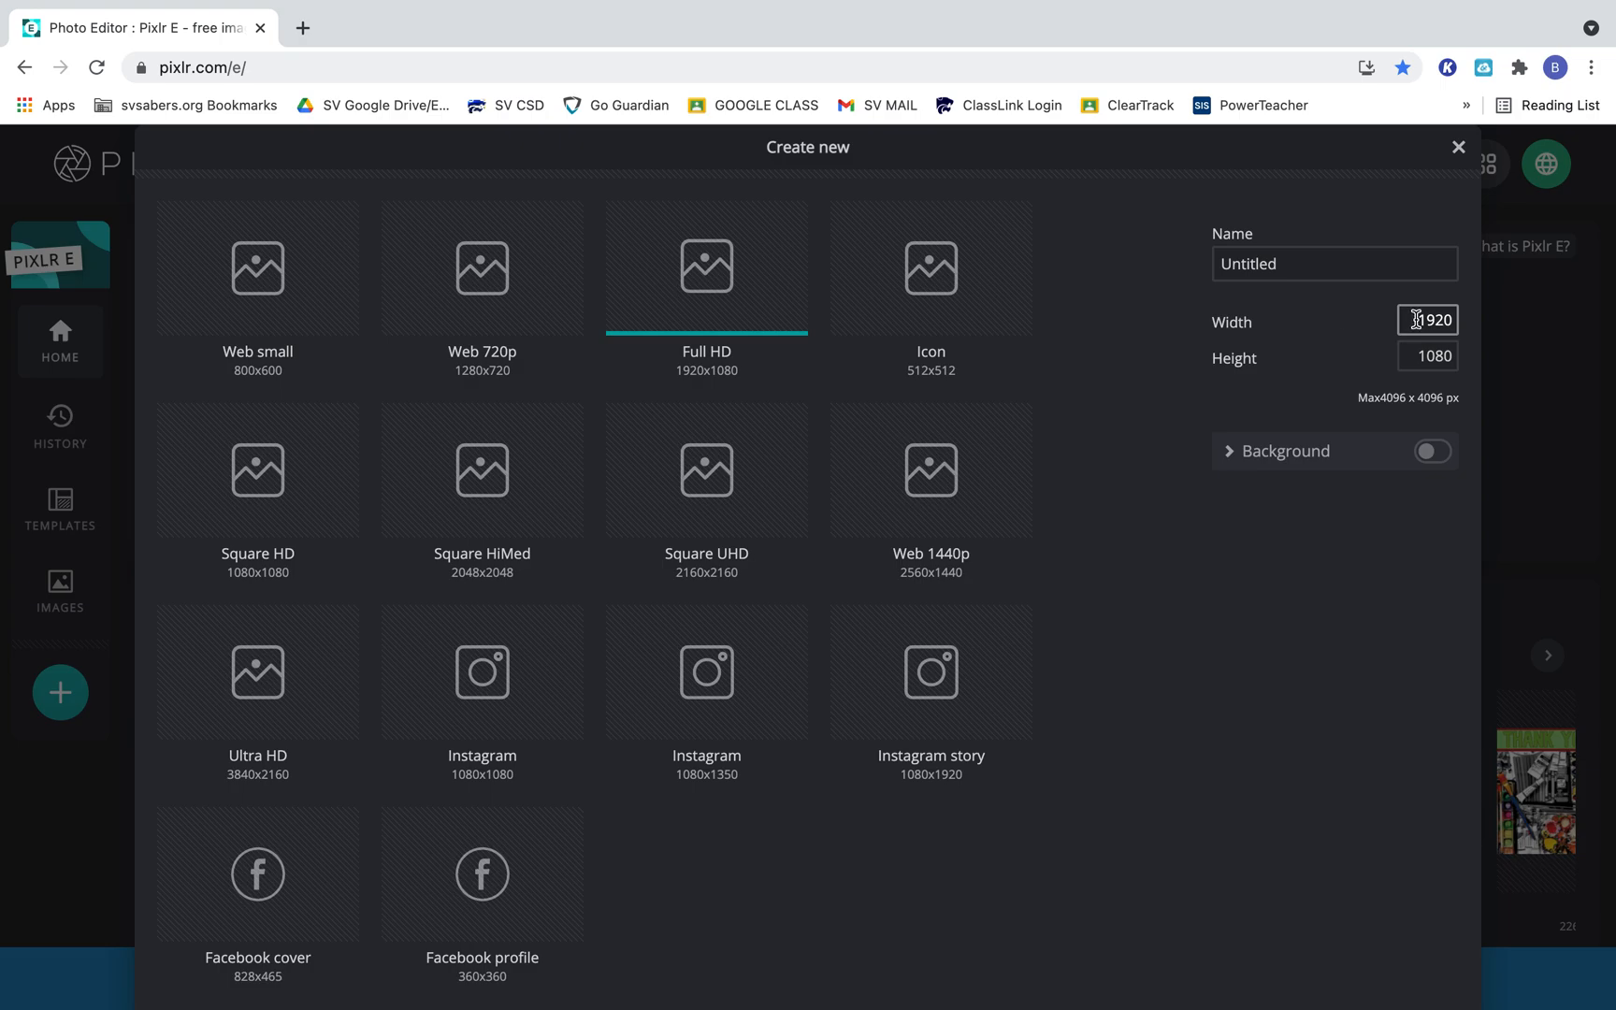
pyautogui.moveTo(1417, 322); pyautogui.dragTo(1465, 324)
pyautogui.write('800')
pyautogui.moveTo(1413, 356); pyautogui.dragTo(1468, 360)
pyautogui.write('1')
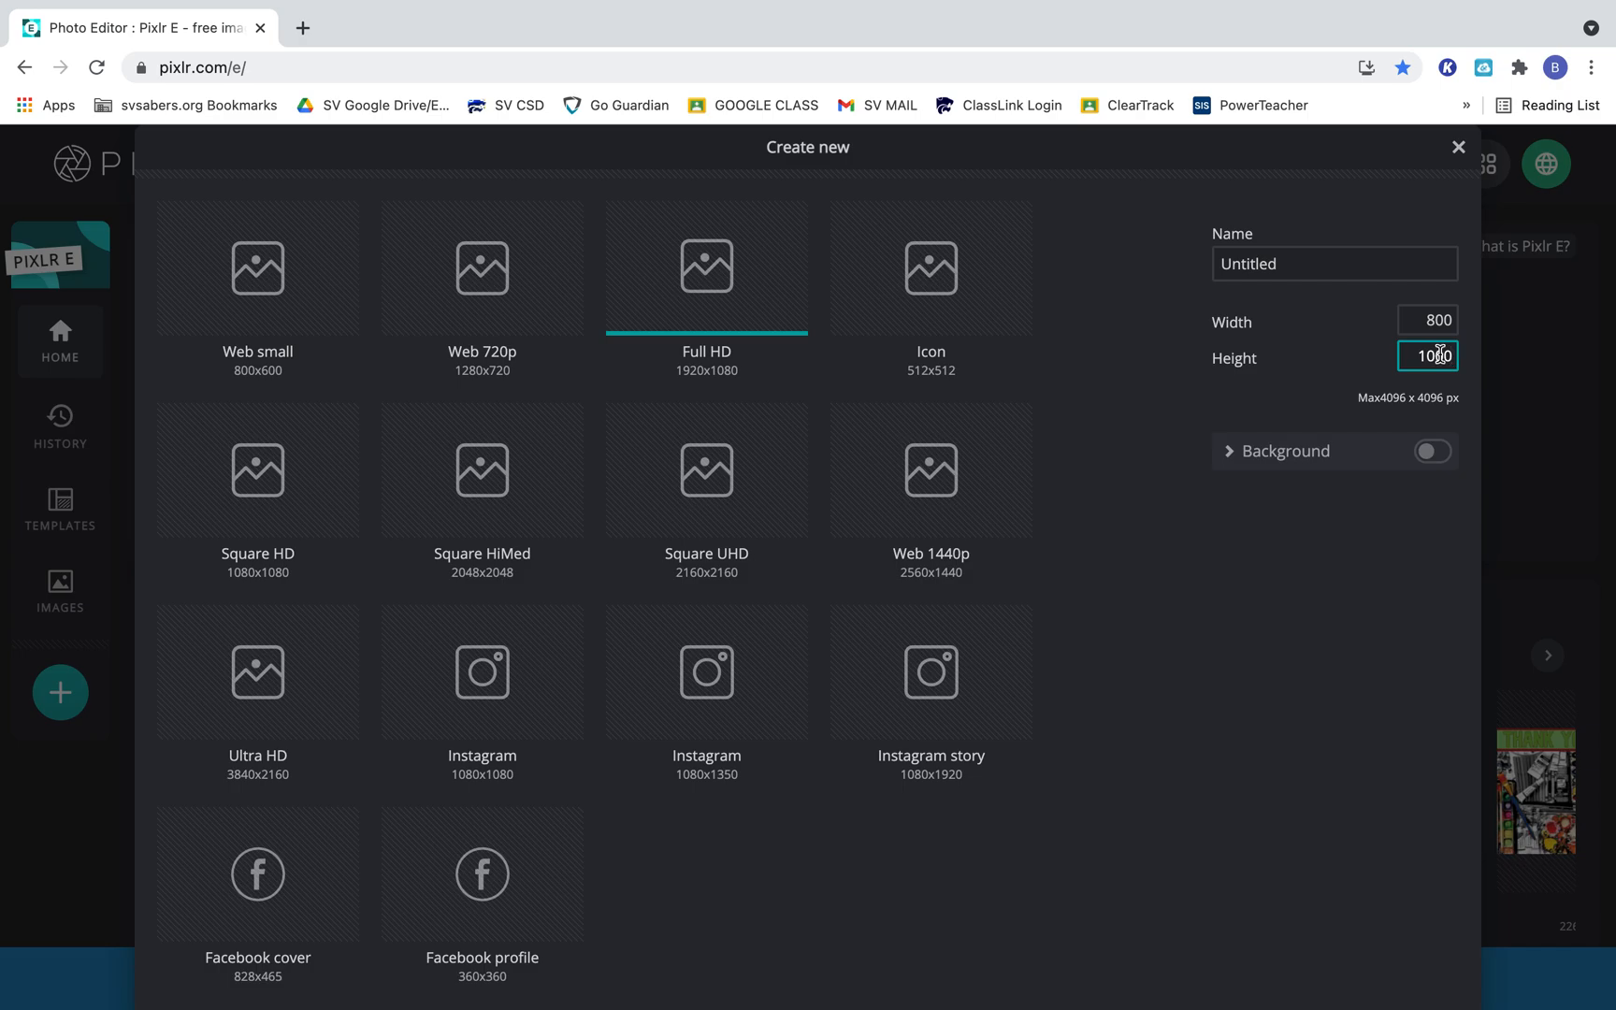
pyautogui.moveTo(1324, 266); pyautogui.dragTo(1214, 265)
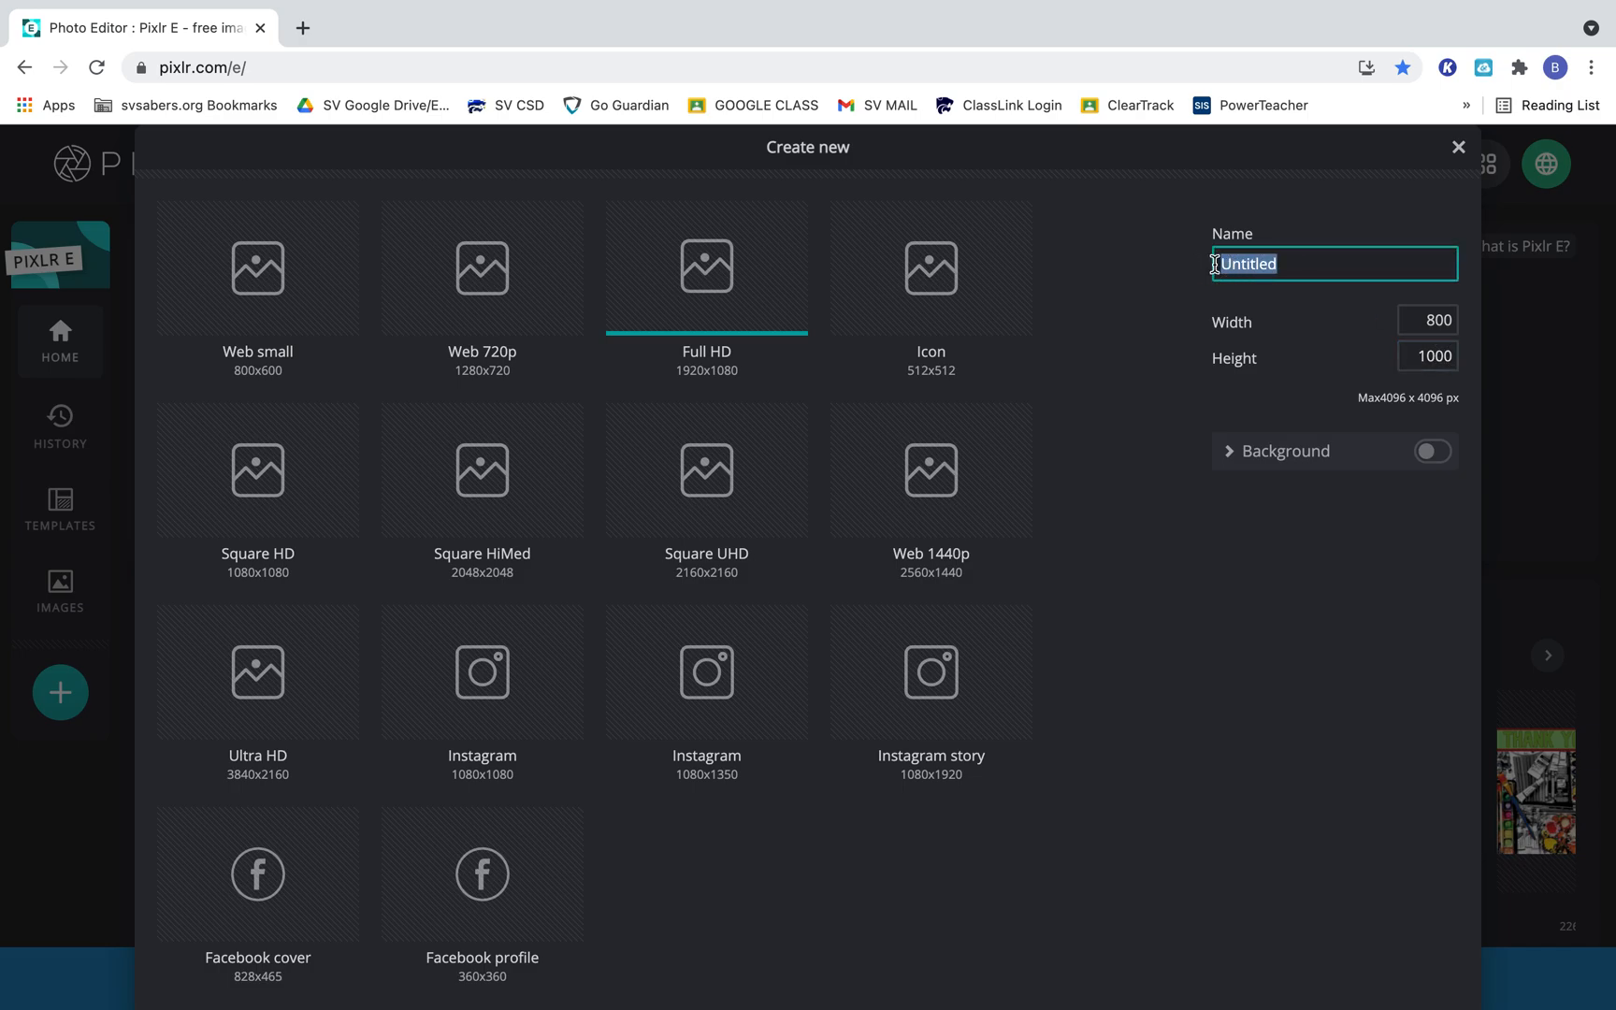
pyautogui.write('Last Name TEST')
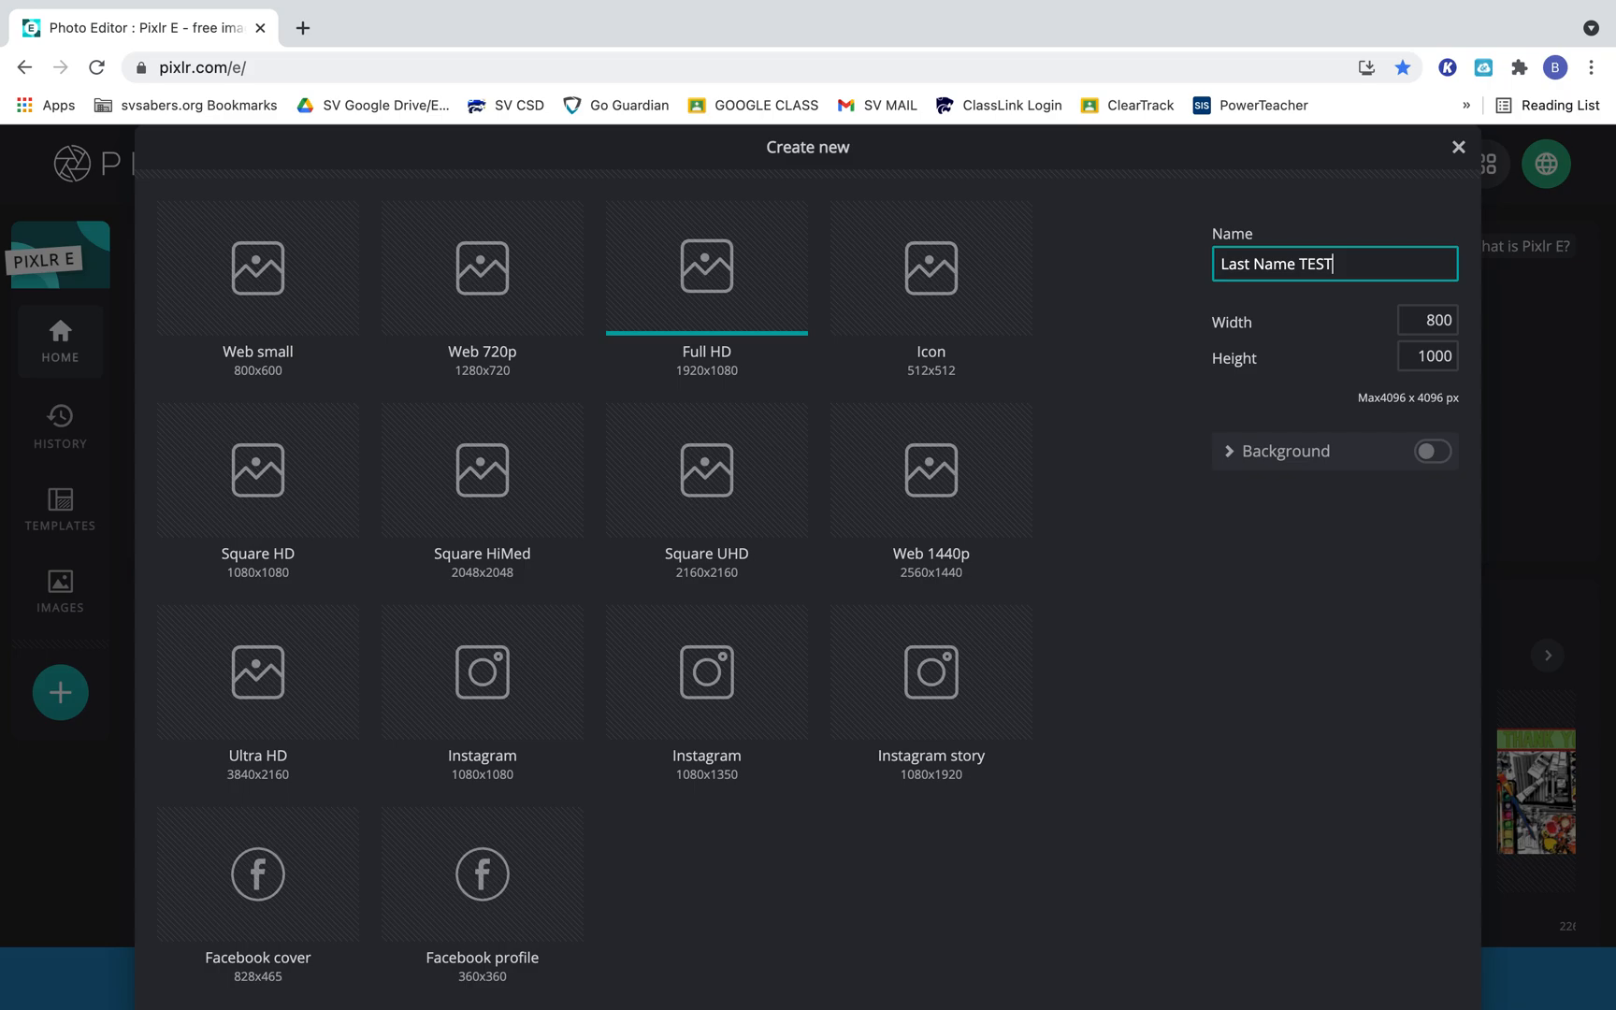
pyautogui.press('Return')
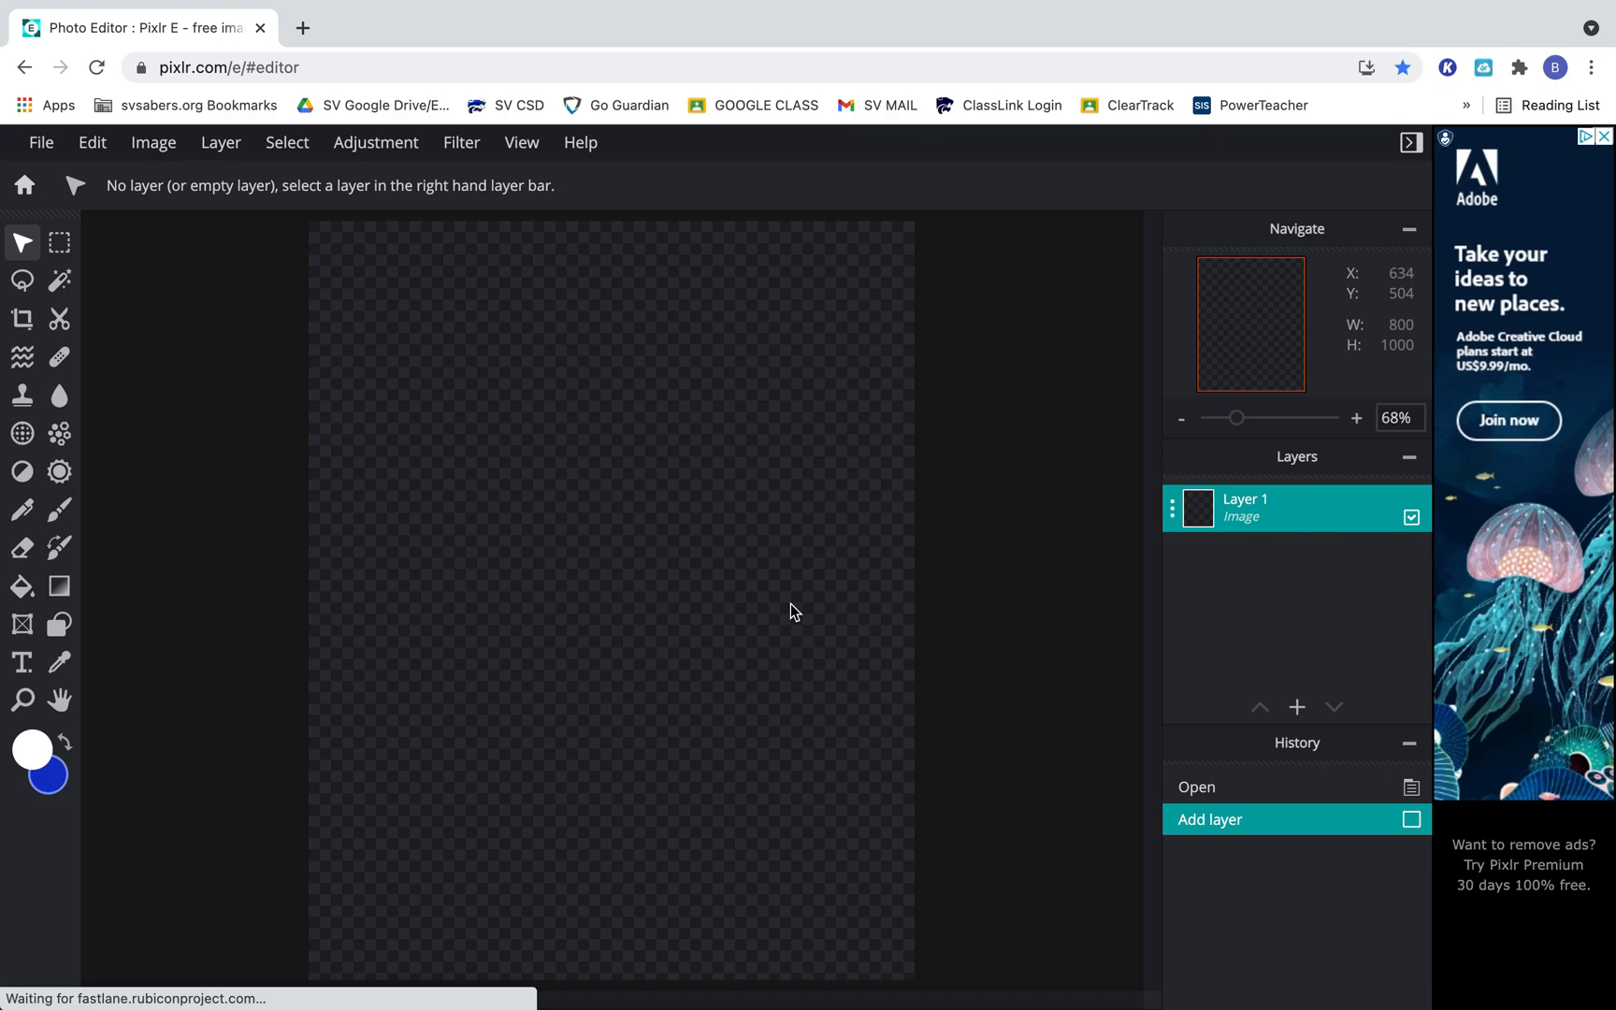
pyautogui.press('super+plus')
pyautogui.press('super+plus')
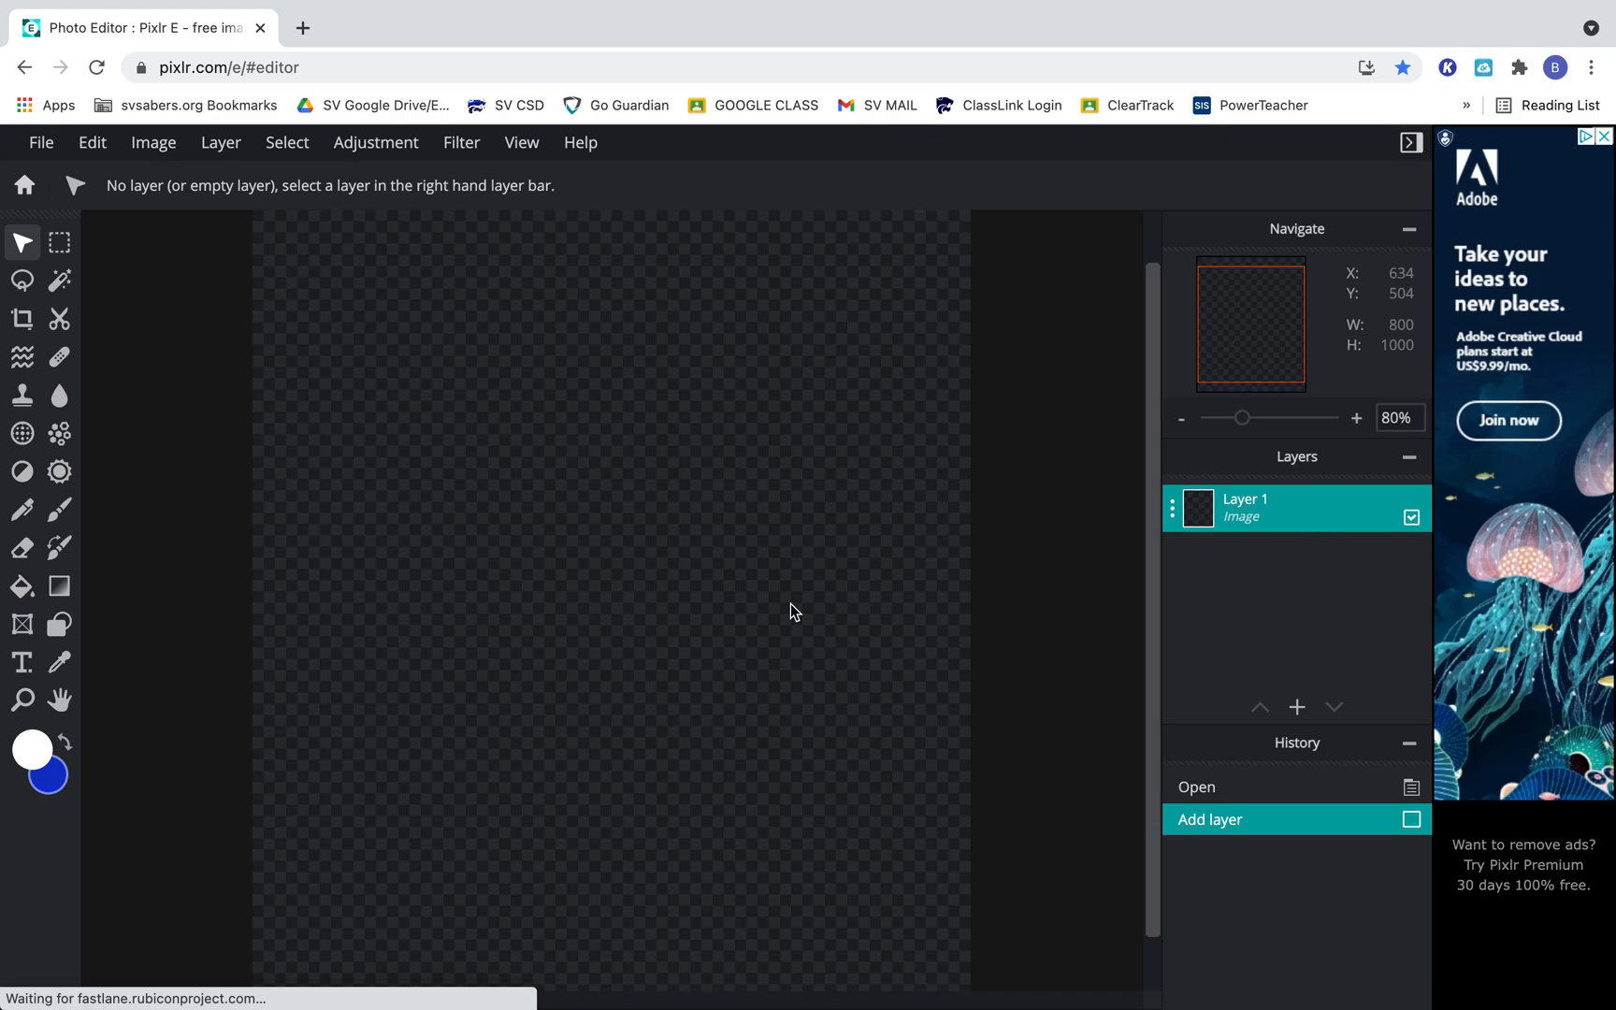
pyautogui.press('super+minus')
pyautogui.press('super+minus')
pyautogui.press('super+minus')
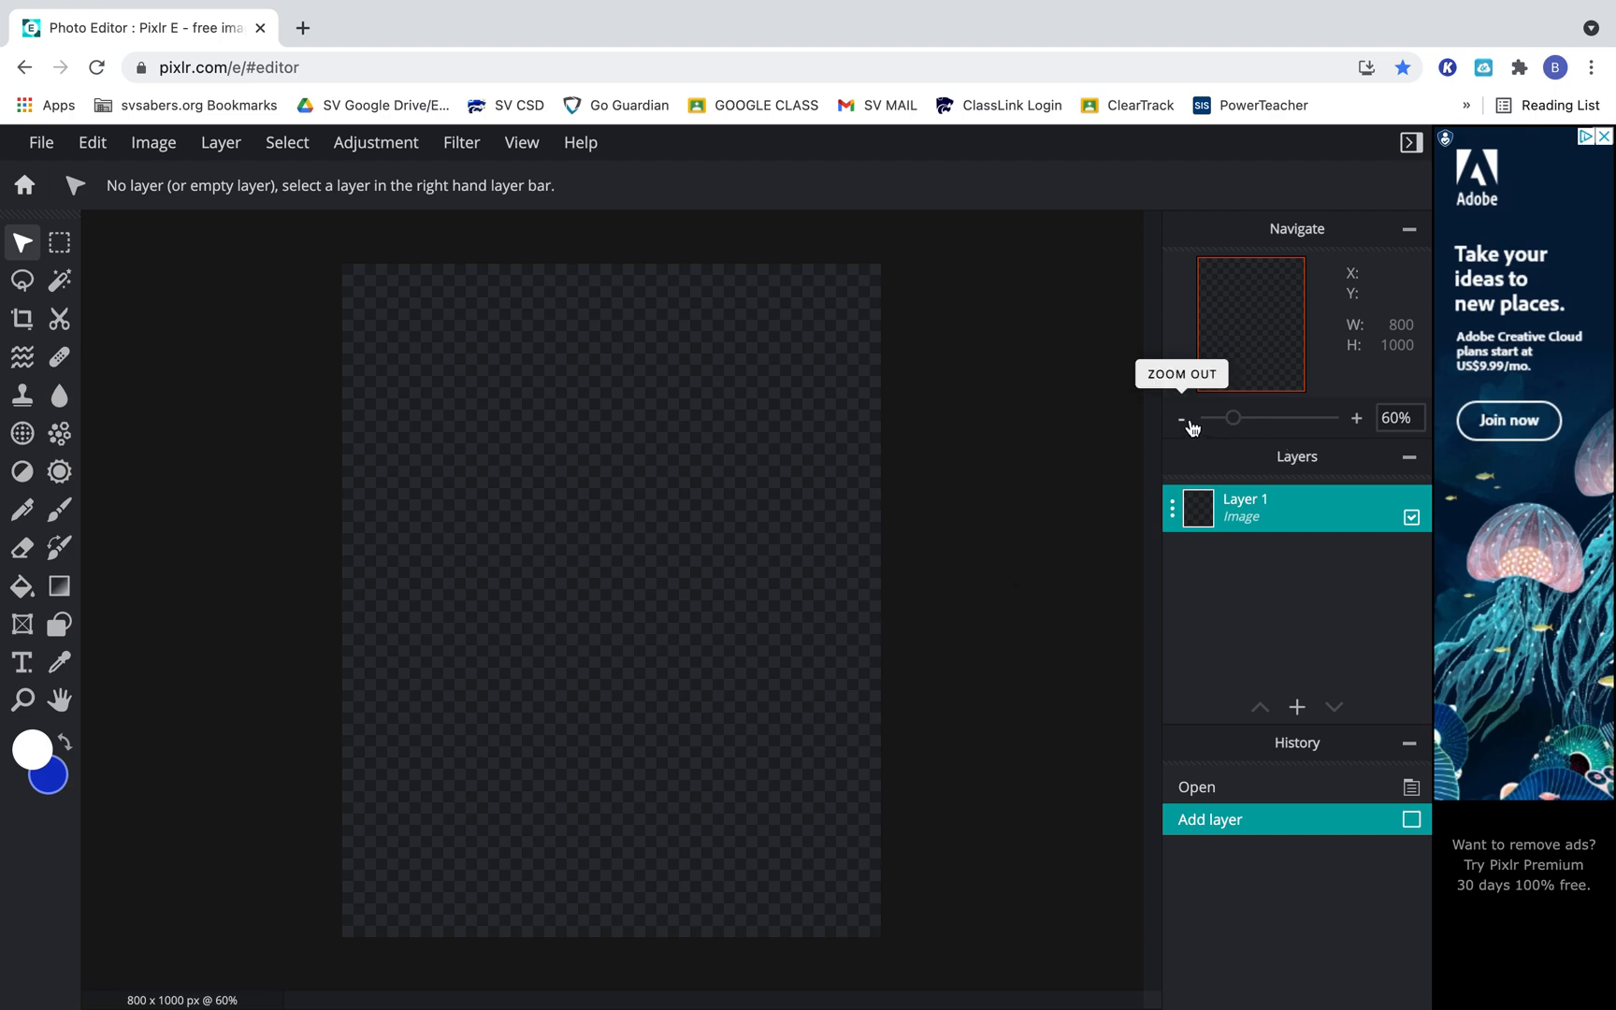
pyautogui.moveTo(1232, 421)
pyautogui.mouseDown()
pyautogui.moveTo(1273, 417)
pyautogui.moveTo(1235, 421)
pyautogui.mouseUp()
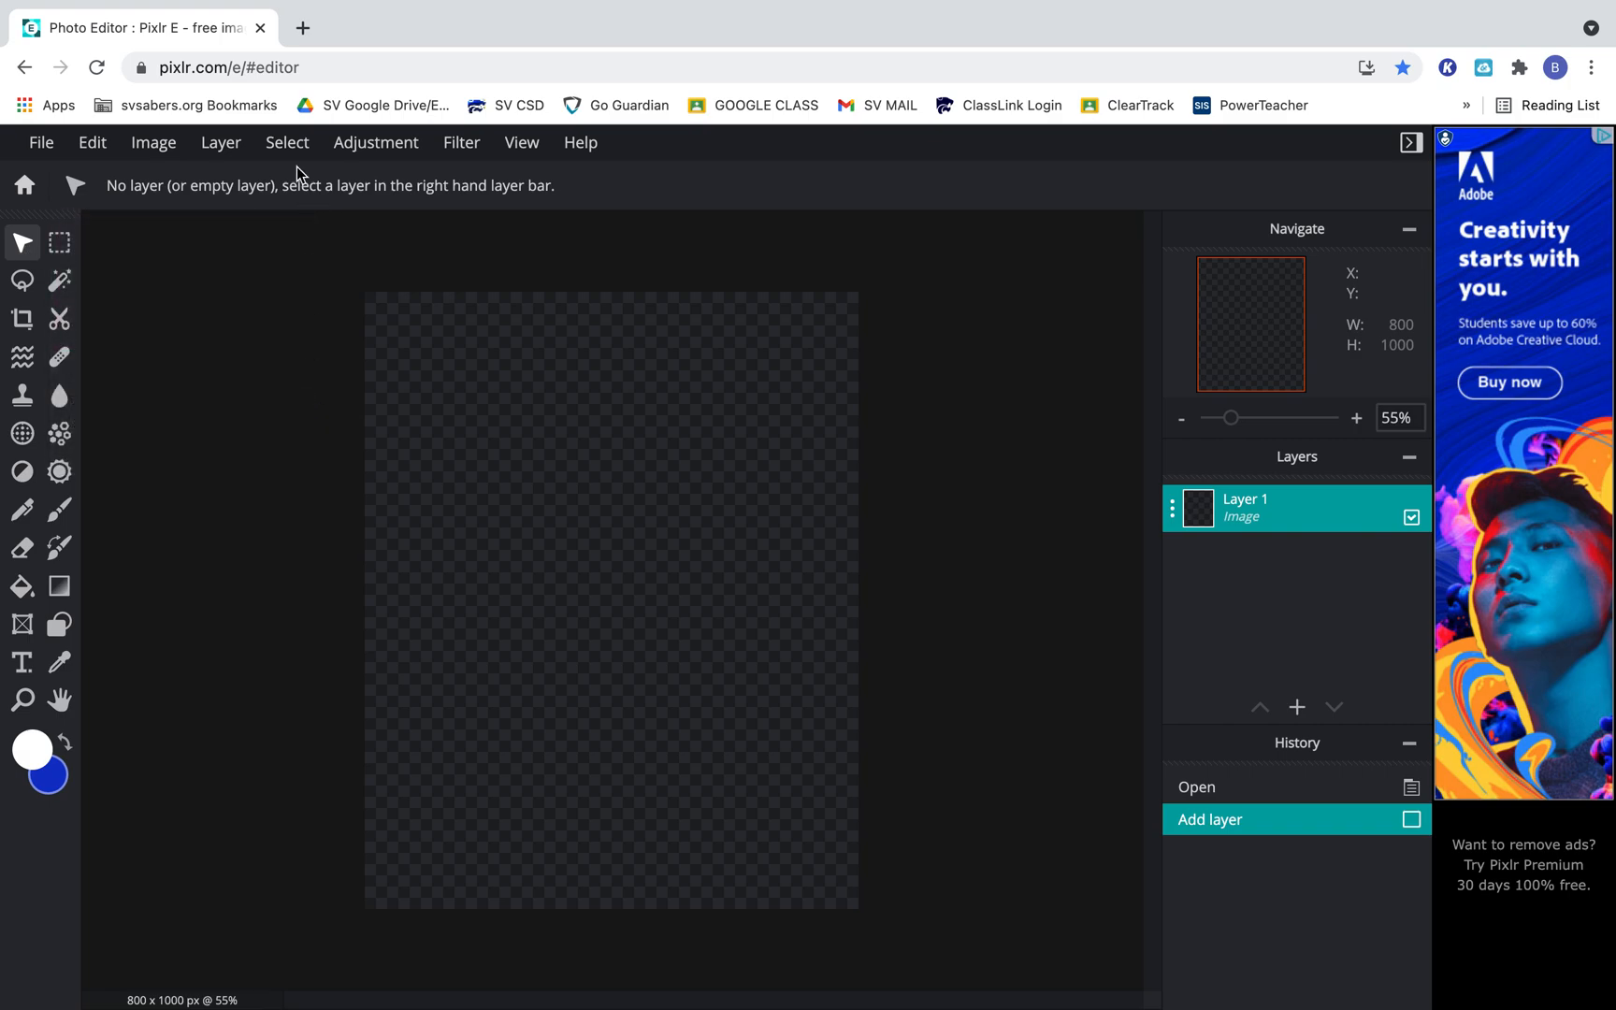
# Search Google for "flowers" in a new browser tab and show the image results.
pyautogui.click(303, 28)
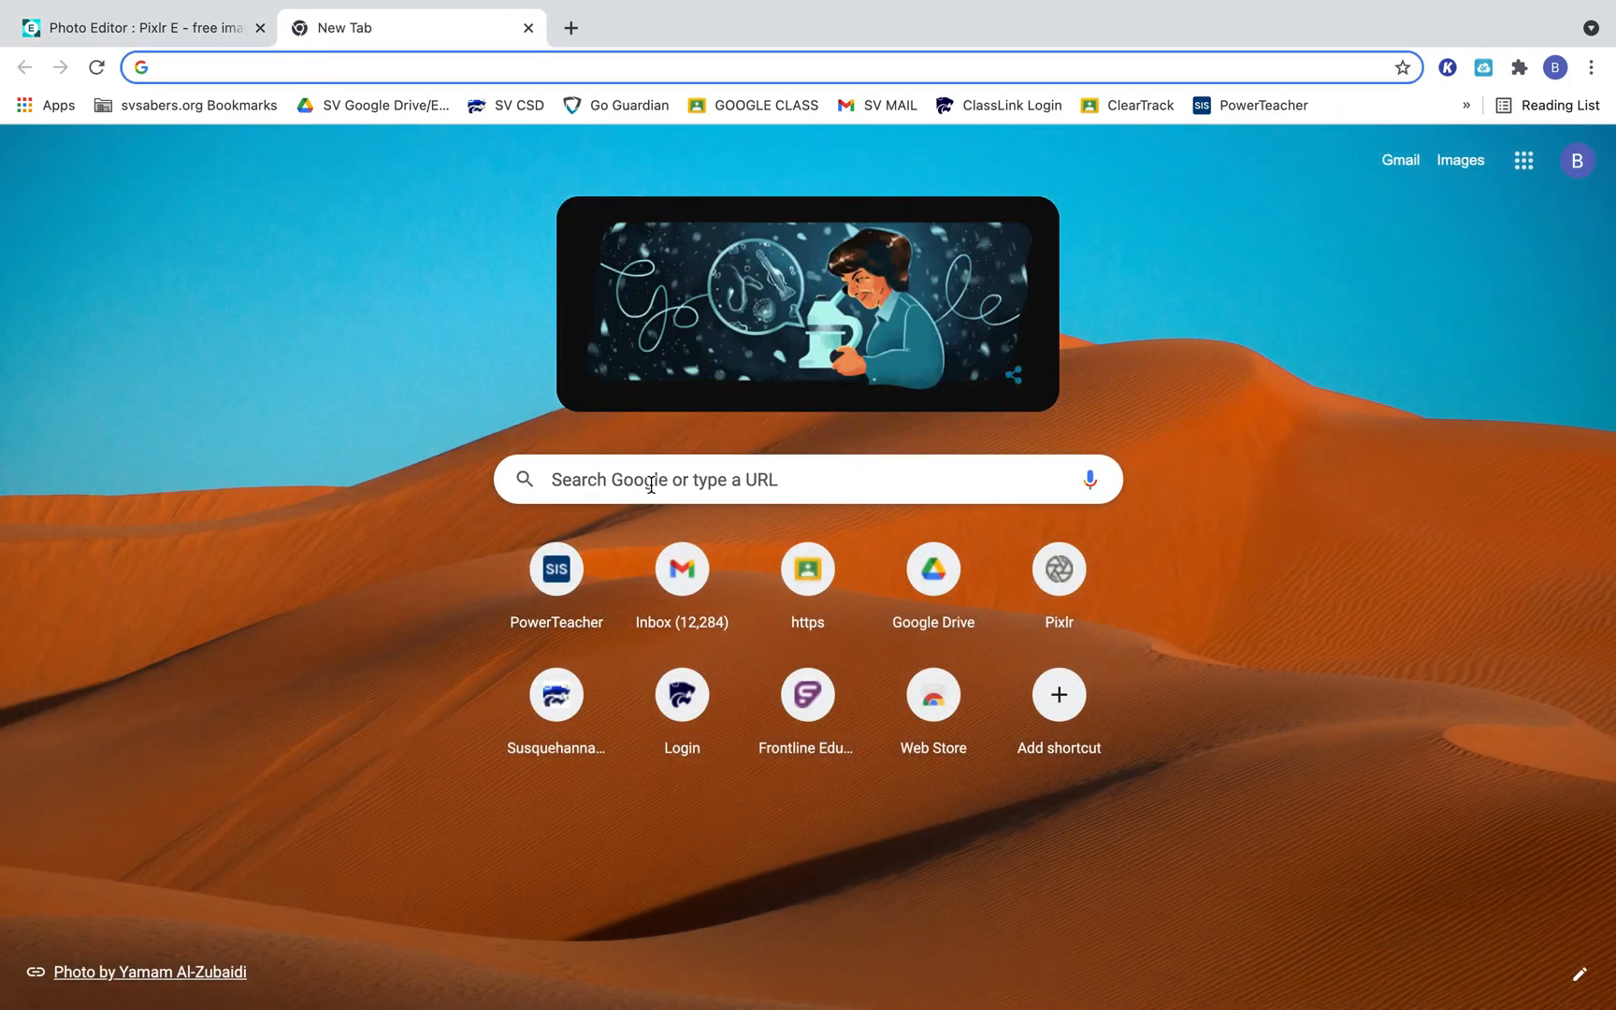
pyautogui.click(647, 478)
pyautogui.write('flowers')
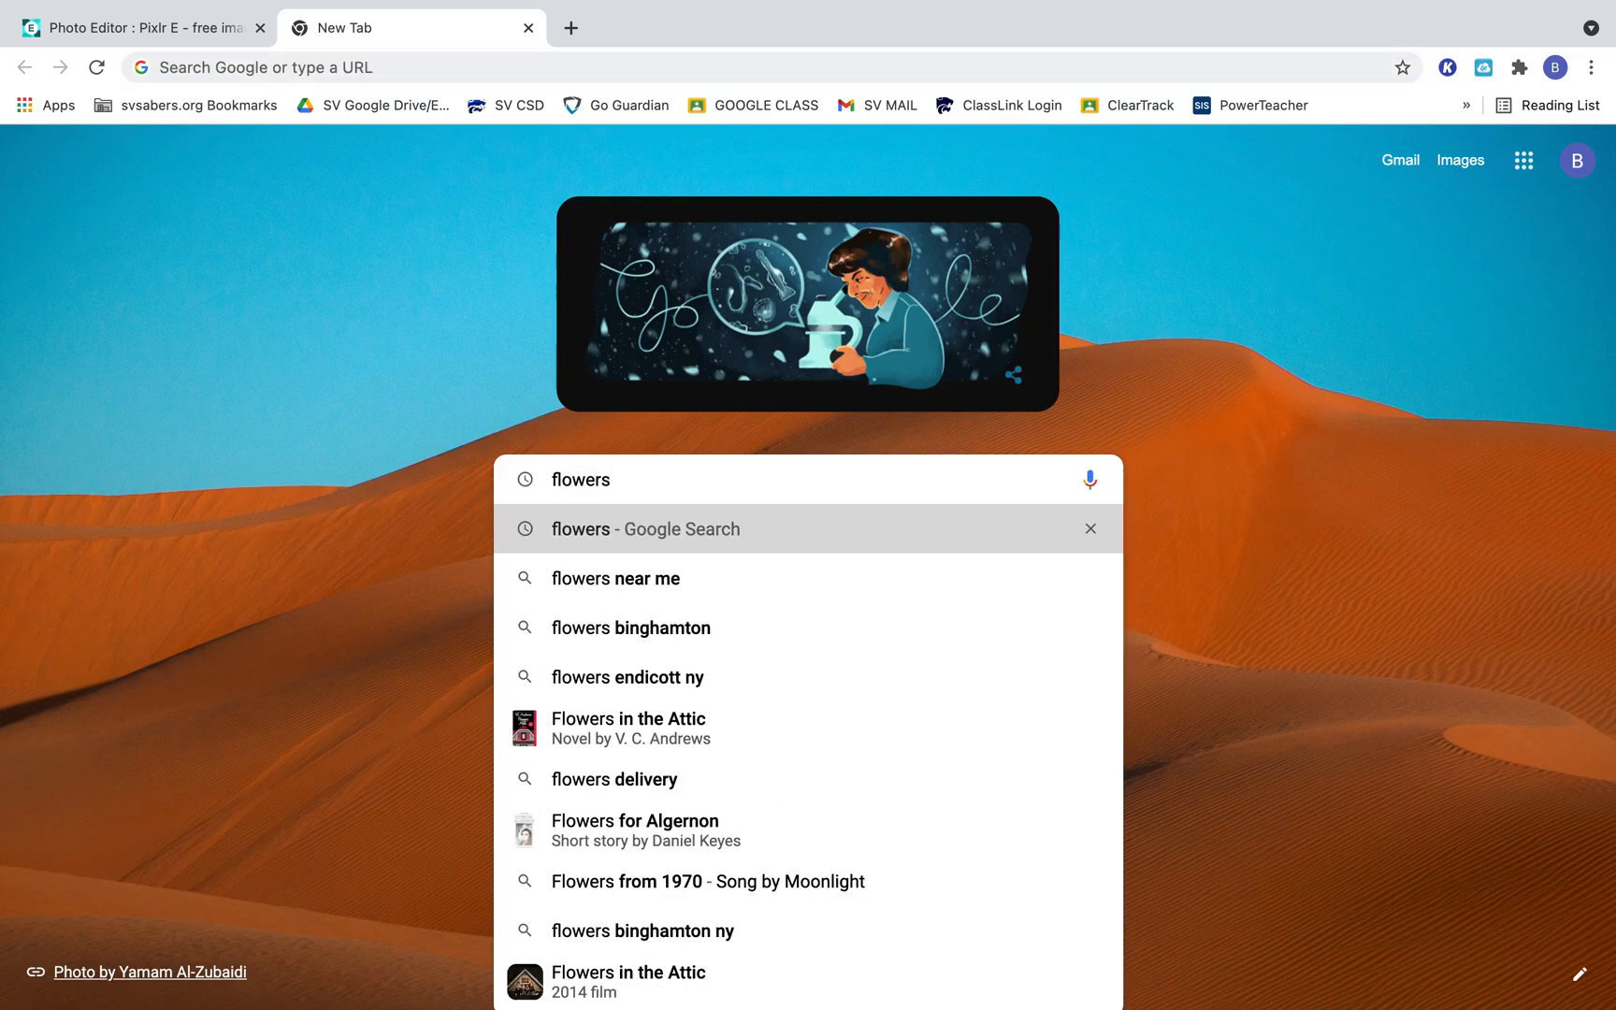
pyautogui.press('Return')
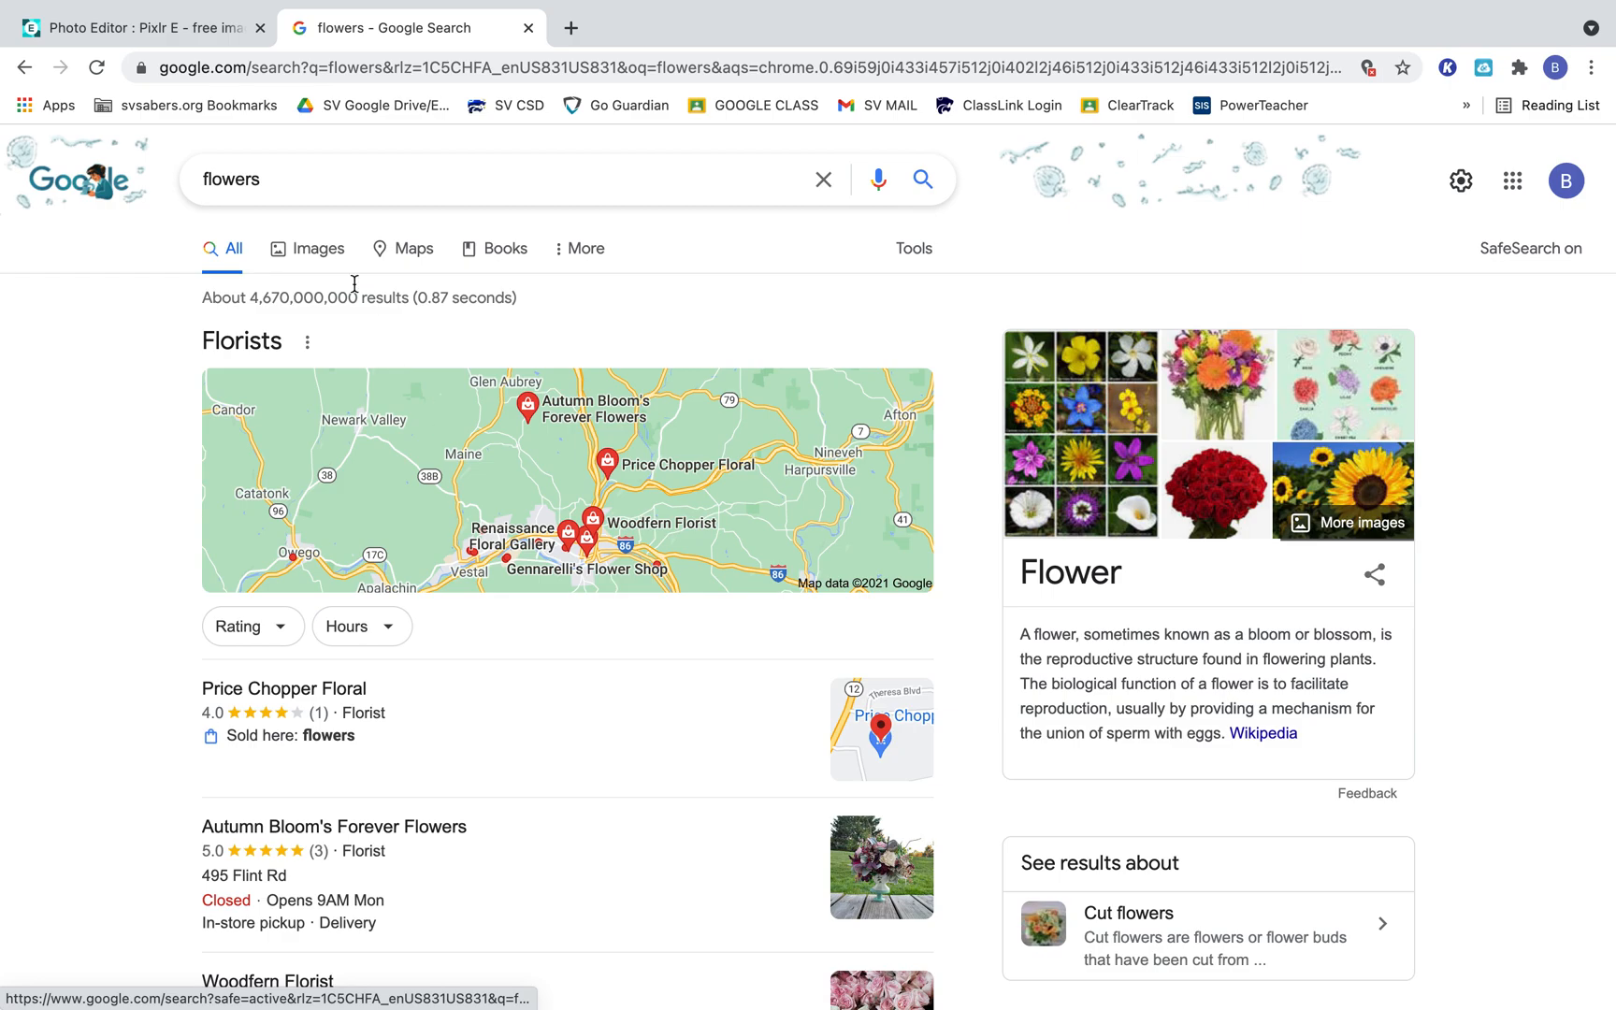
pyautogui.click(313, 250)
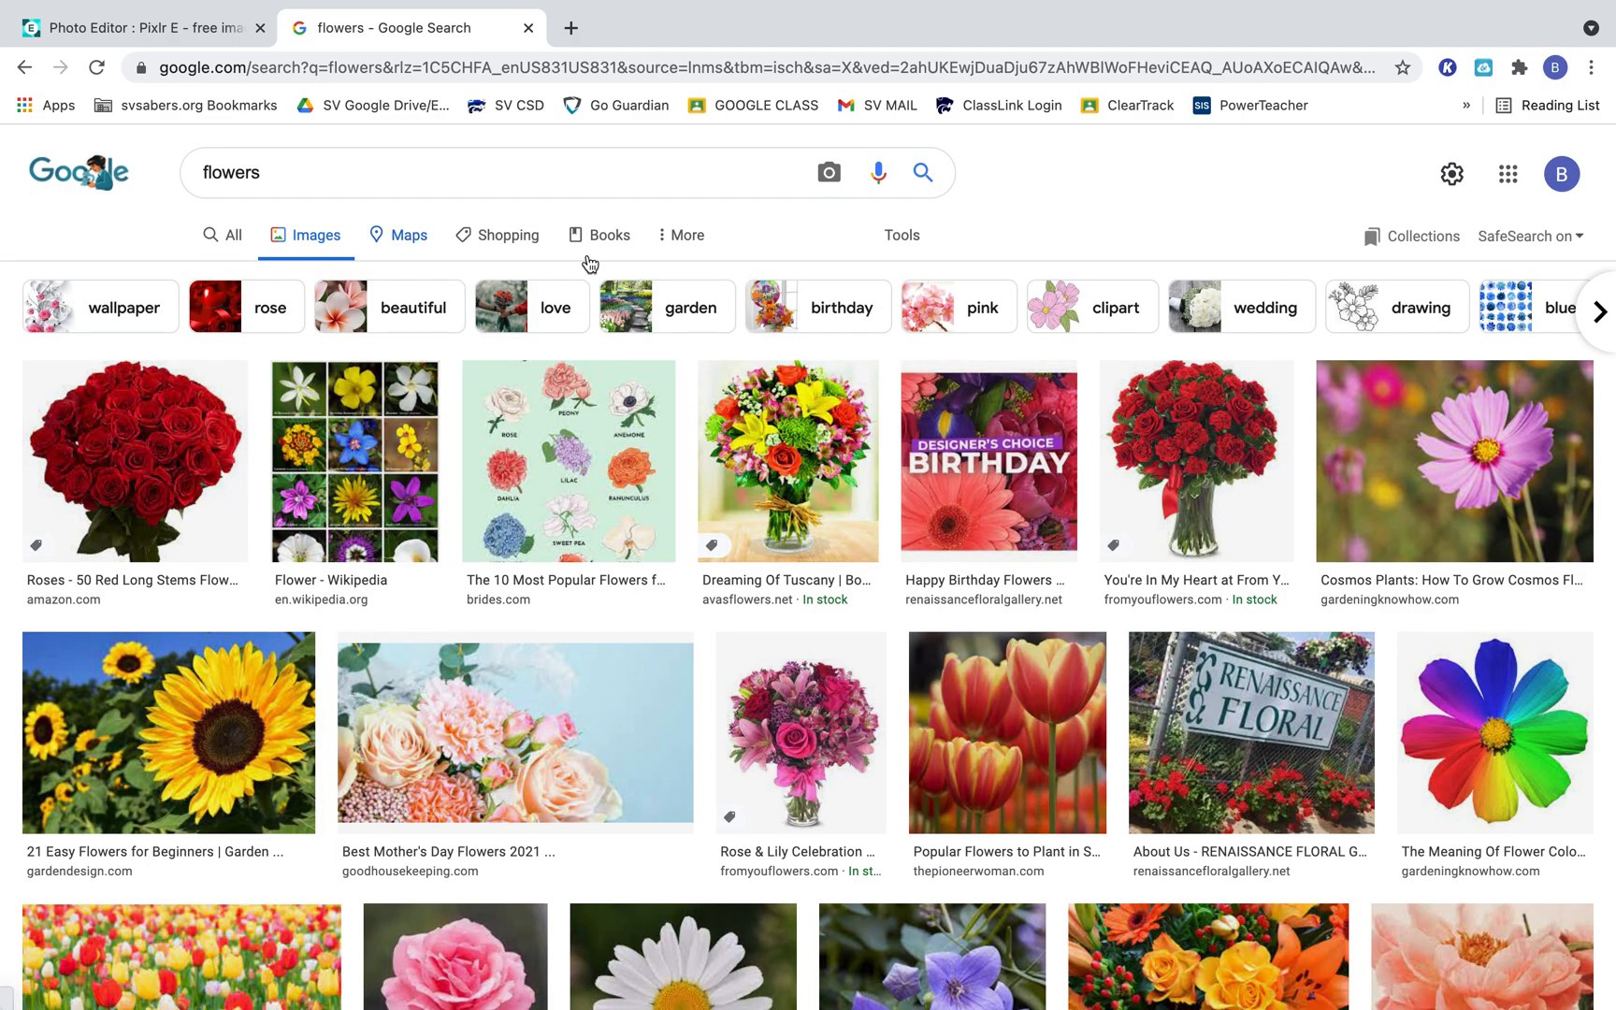
# Filter the flower image results to the Large size.
pyautogui.click(910, 234)
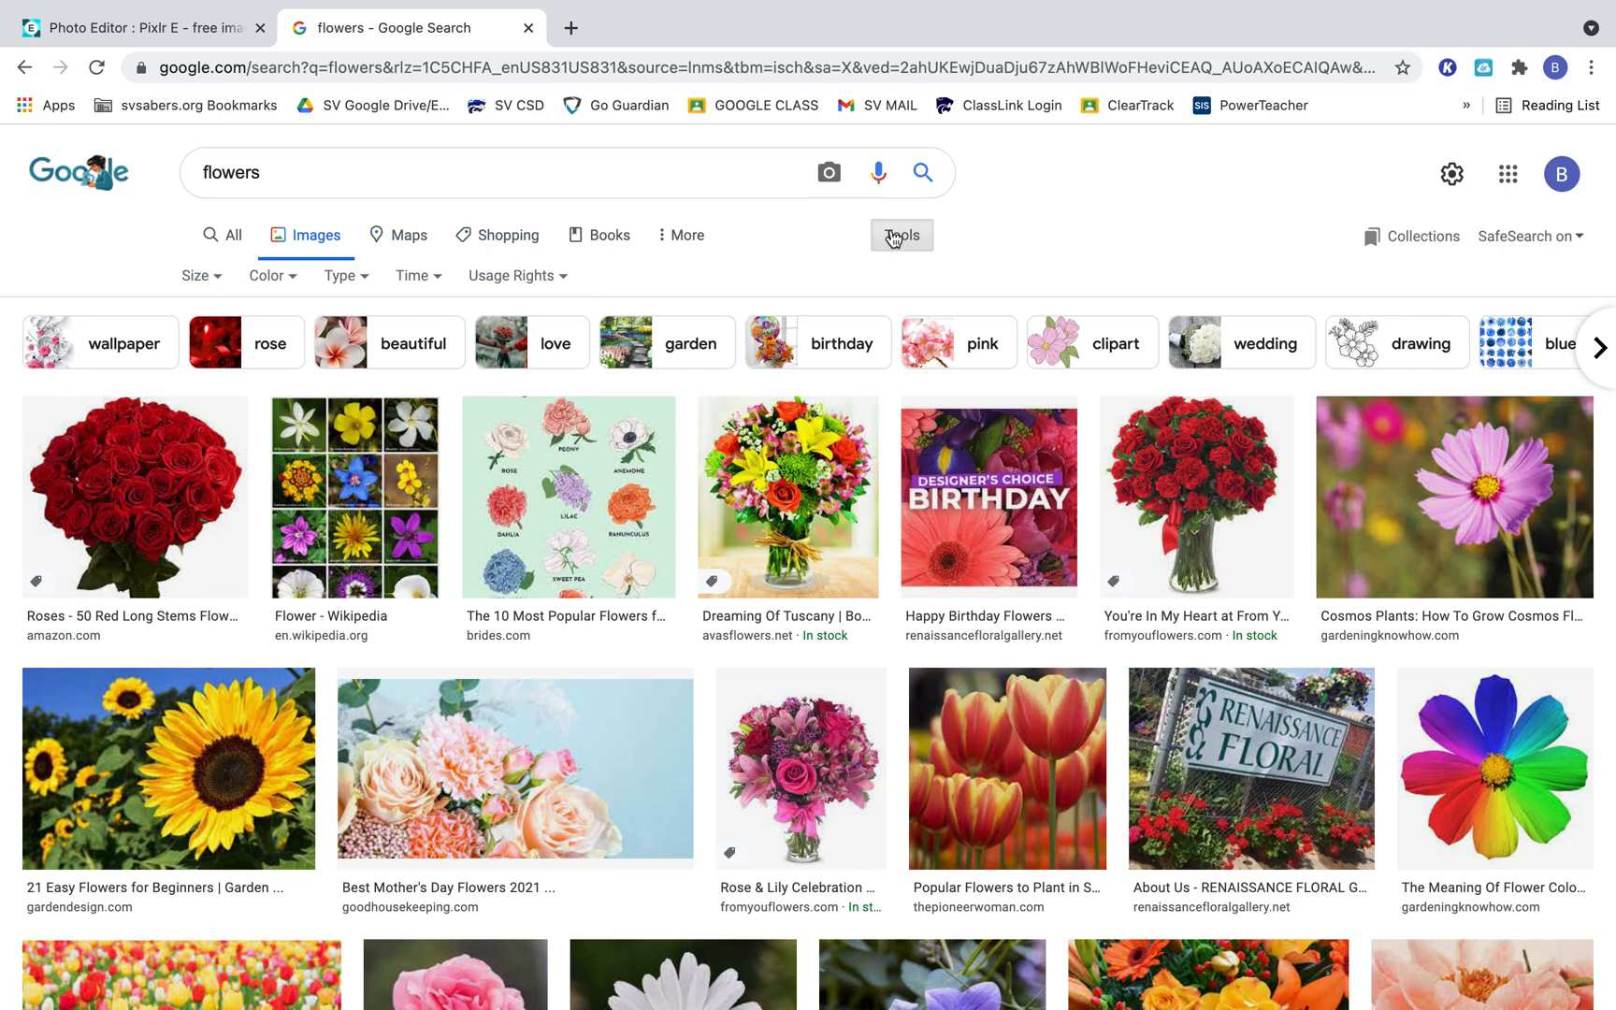
pyautogui.click(198, 279)
pyautogui.click(205, 352)
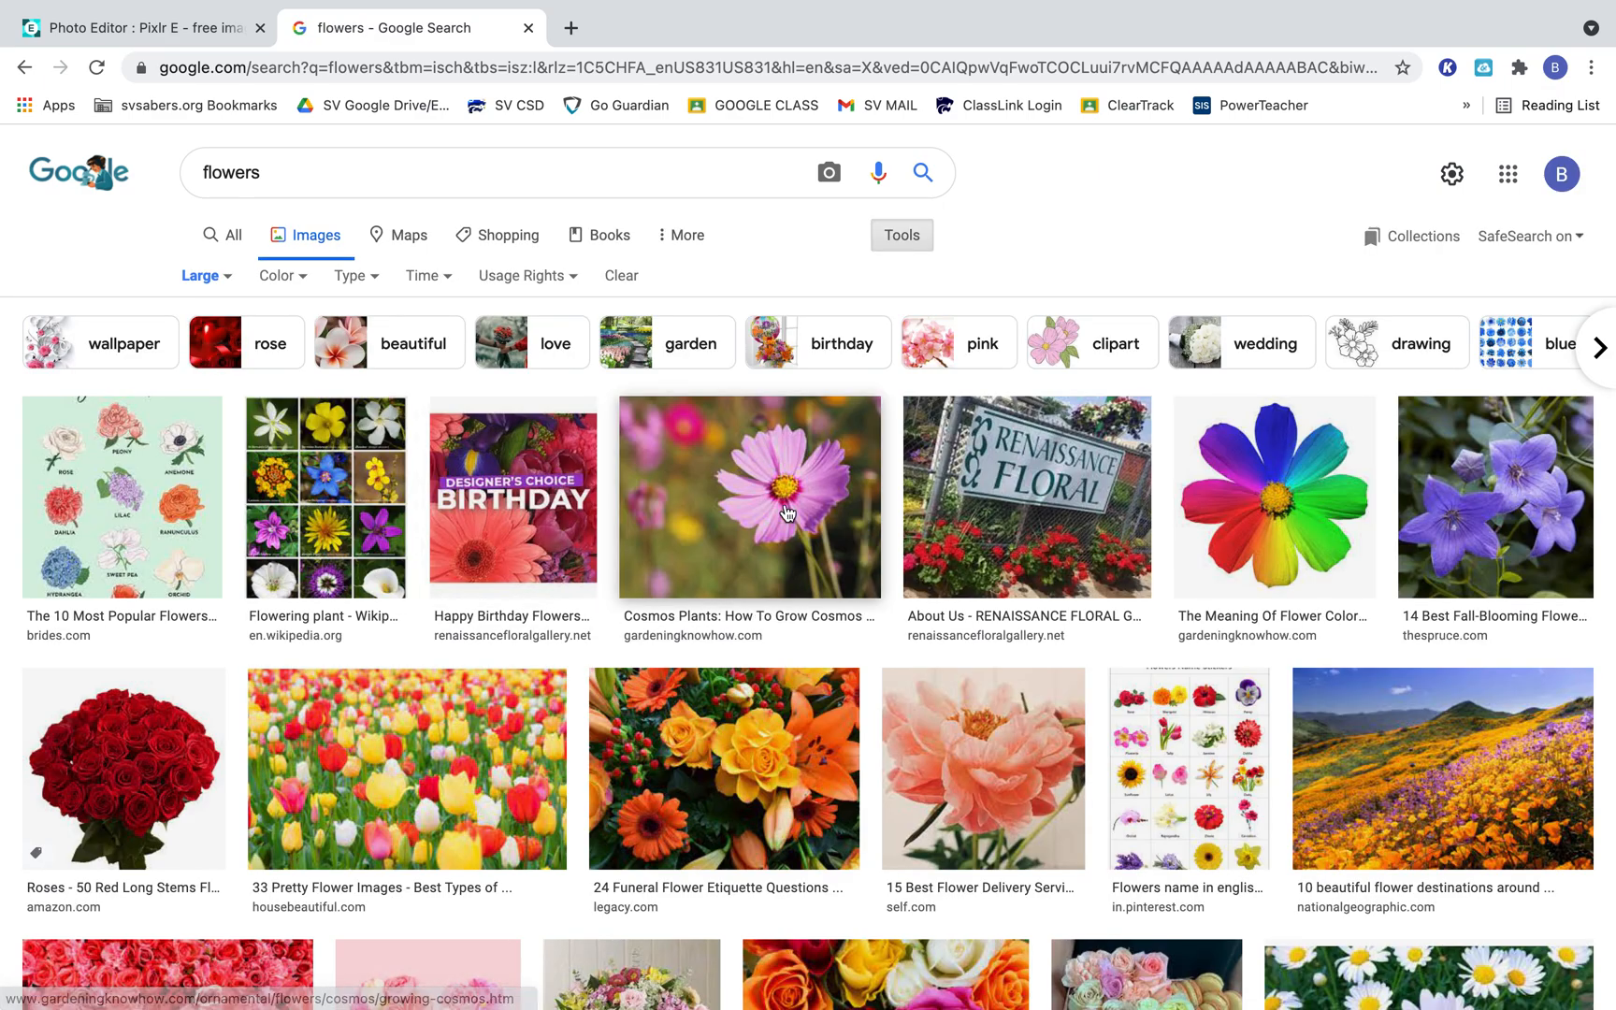
# Open the preview of the pink cosmos flower photo from Gardening Know How and copy the image.
pyautogui.click(787, 512)
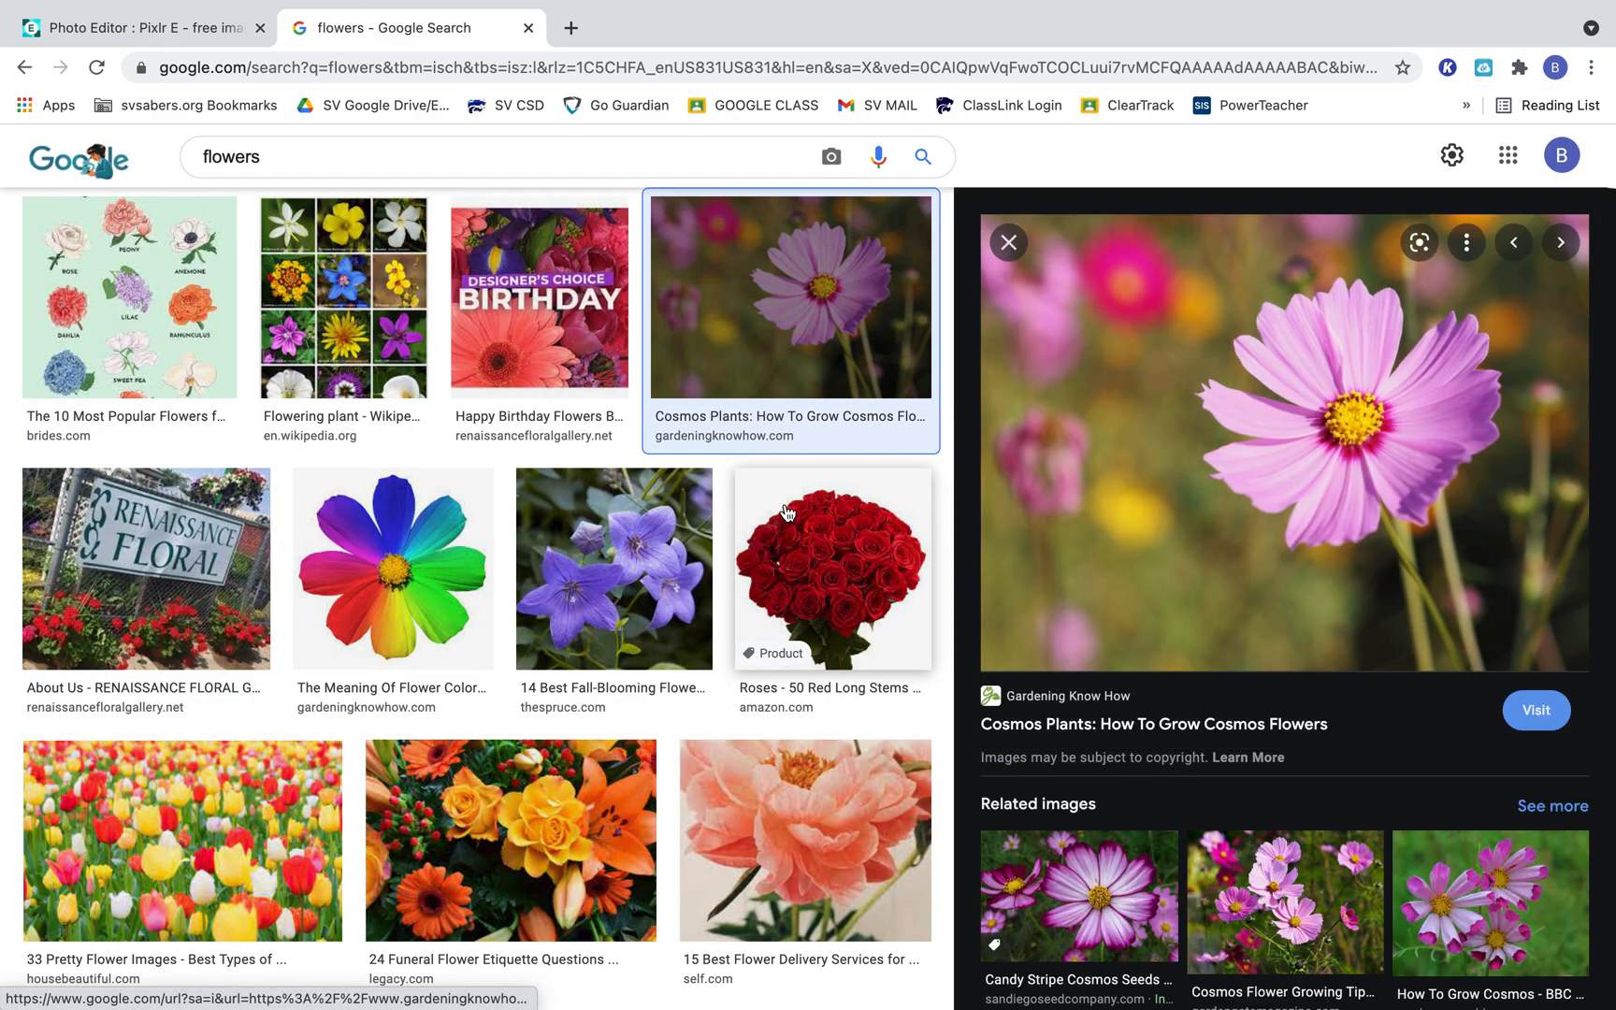
pyautogui.click(807, 331)
pyautogui.click(807, 327)
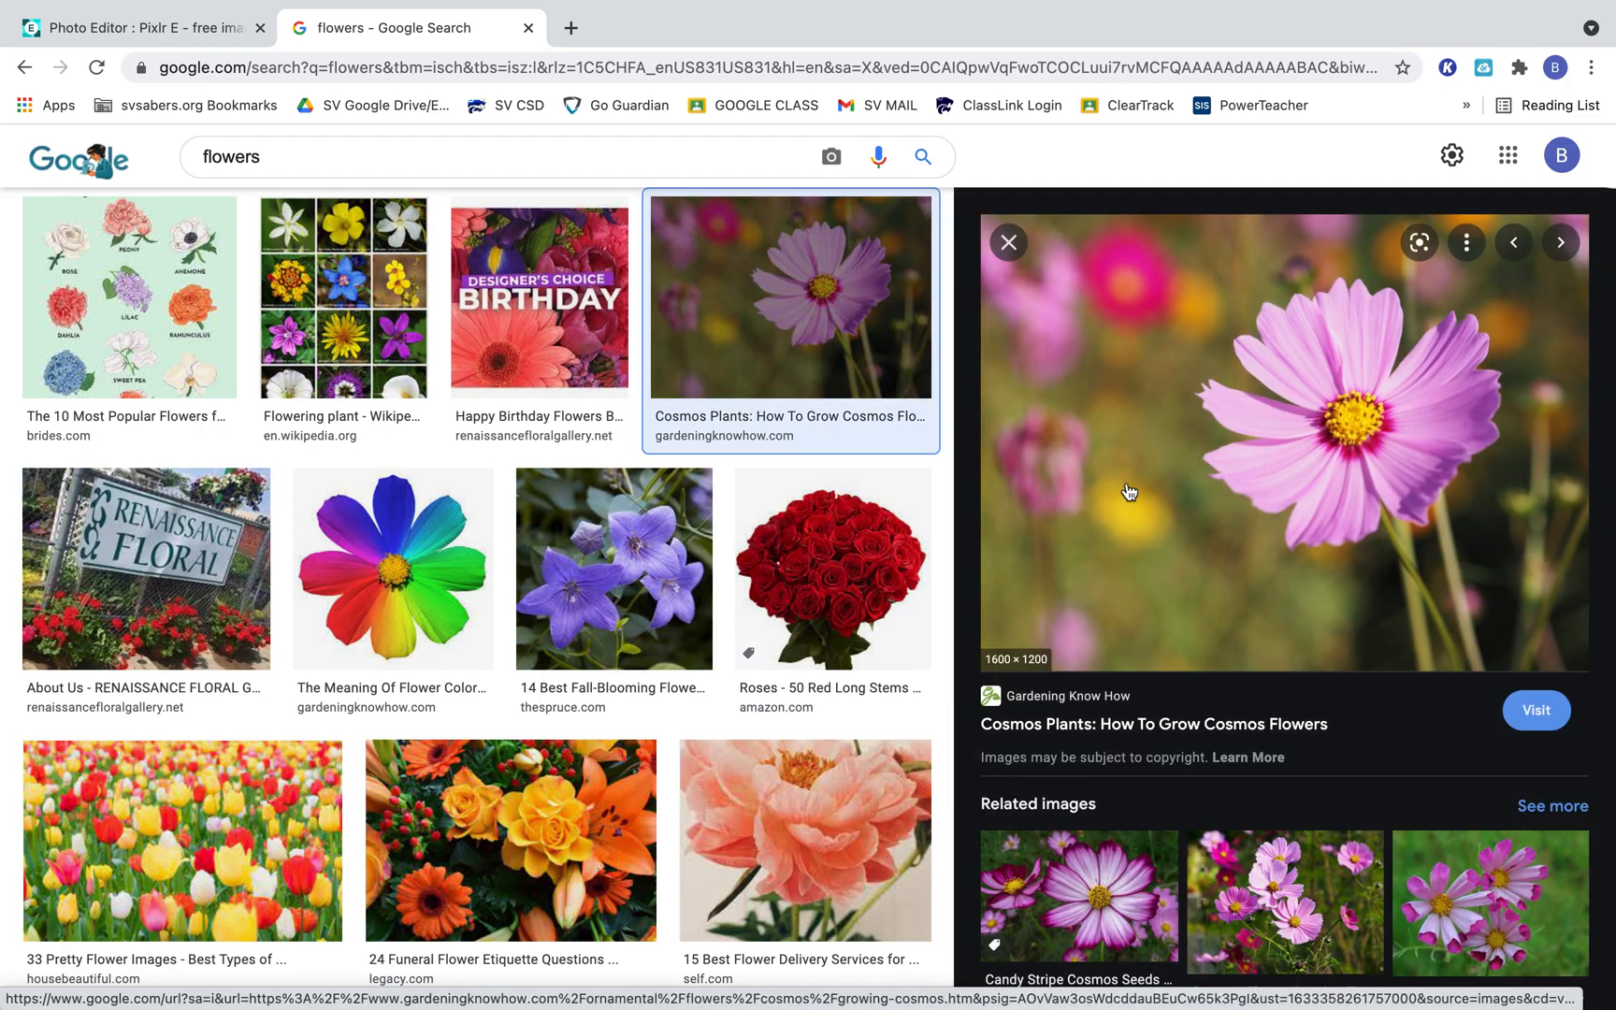
pyautogui.rightClick(1287, 393)
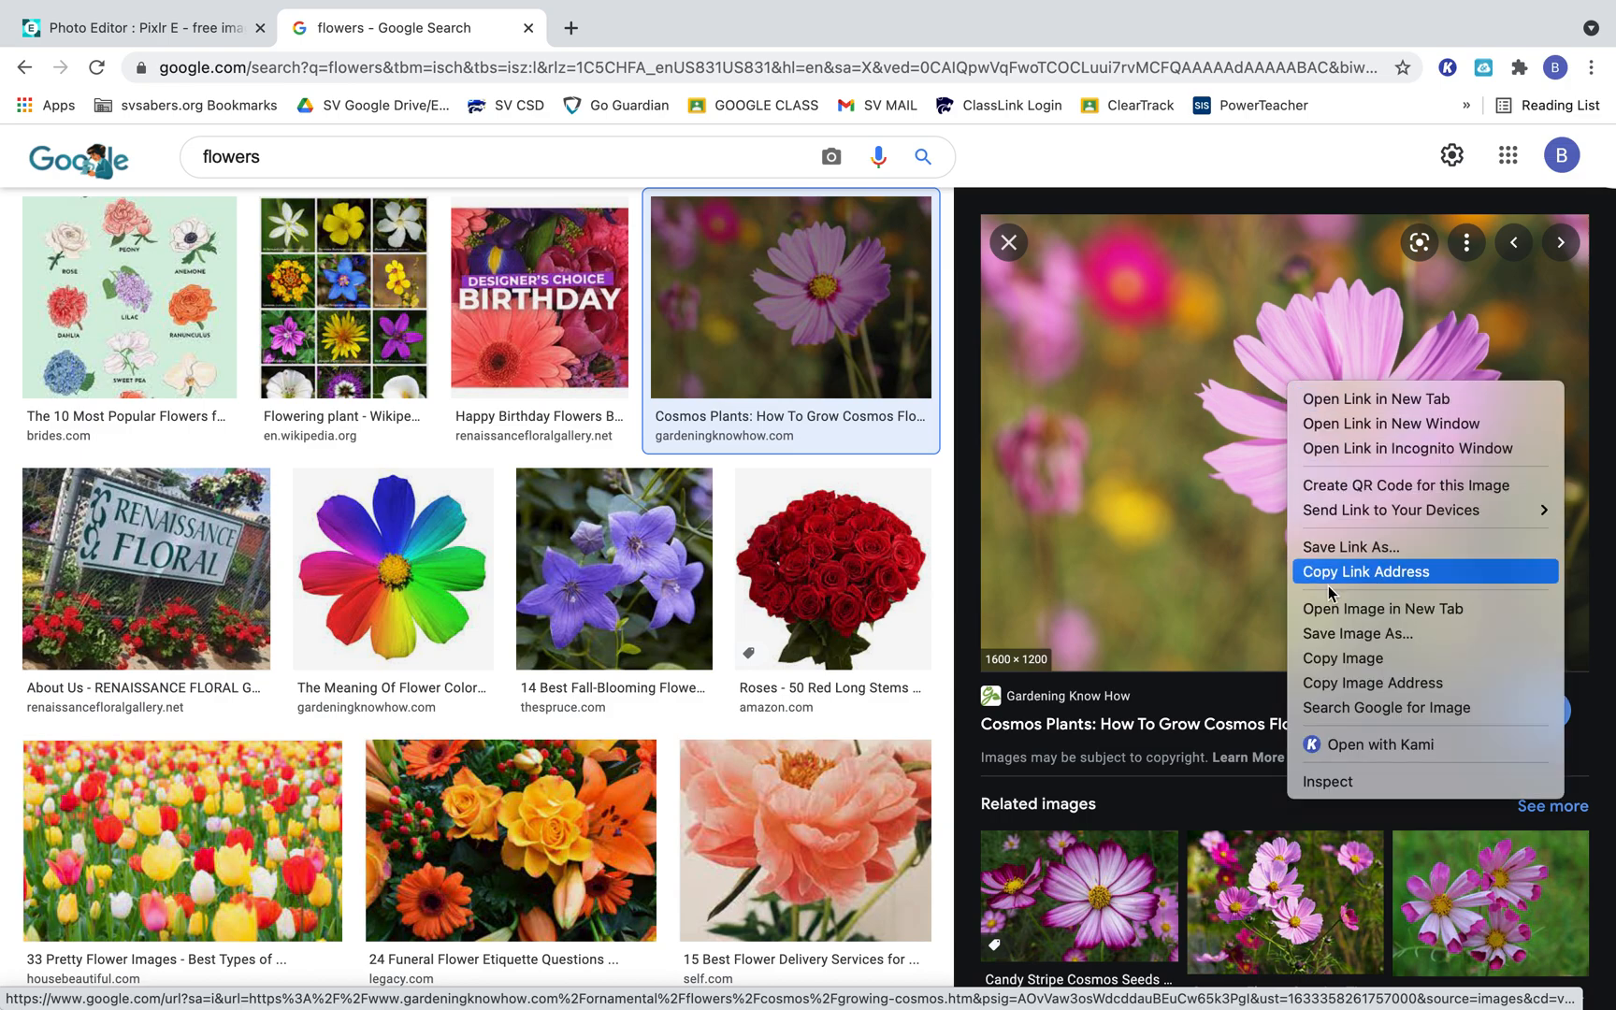
pyautogui.click(1403, 670)
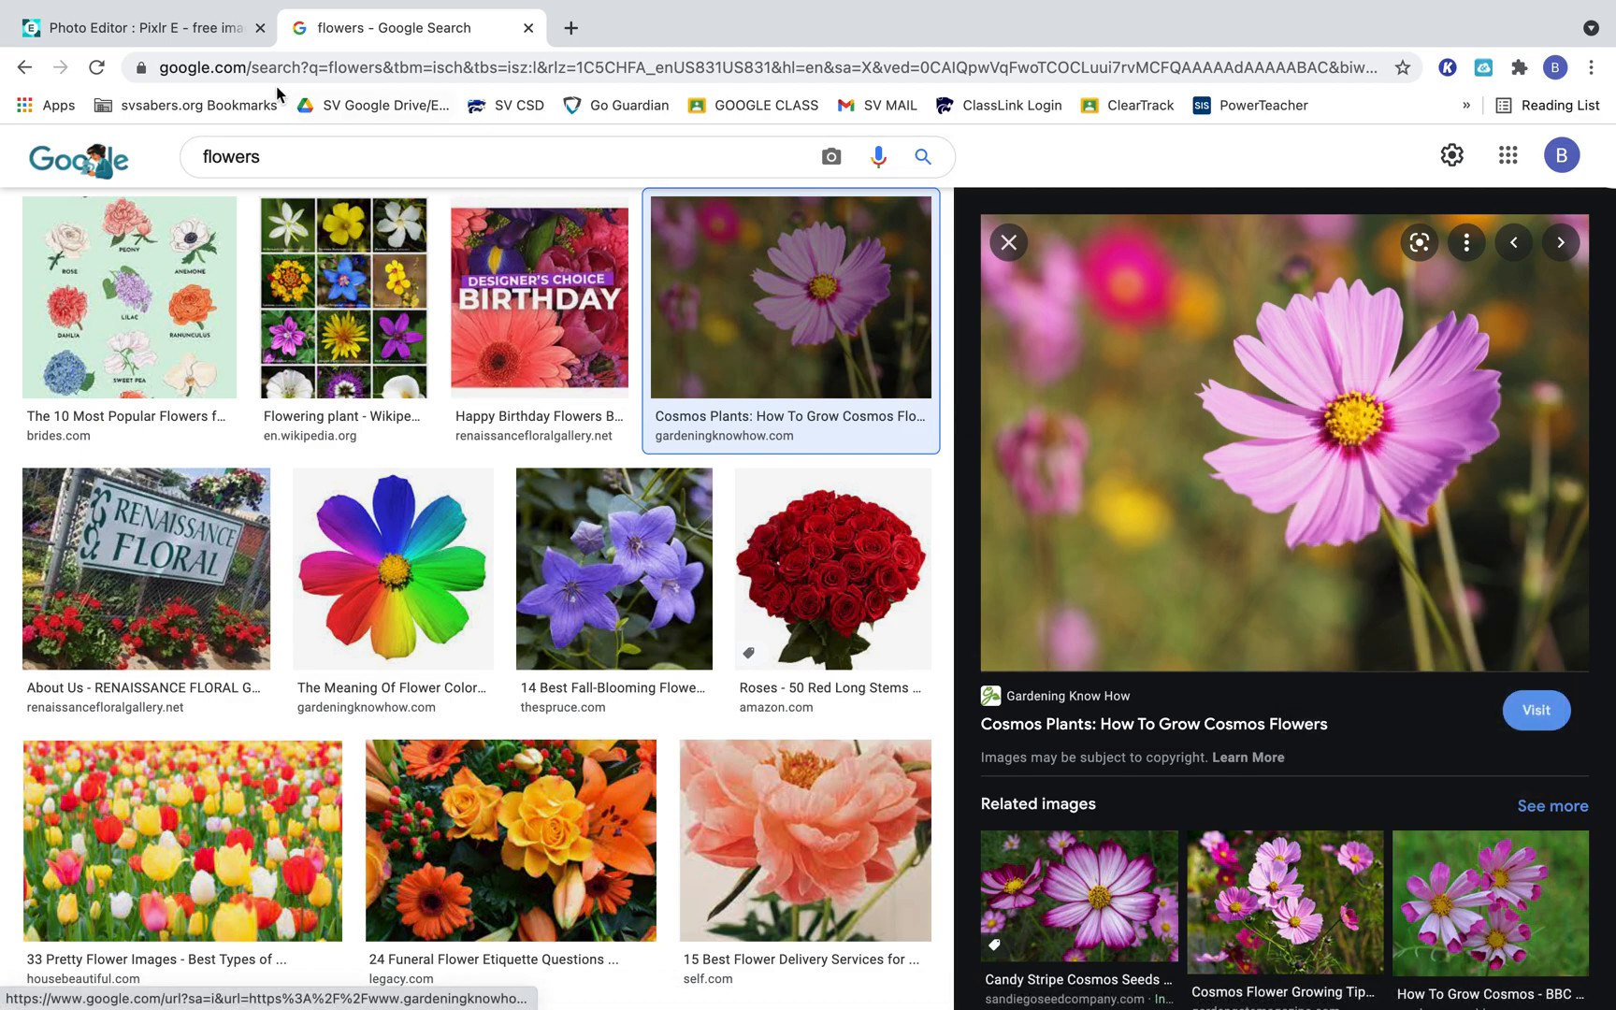
# Switch back to Pixlr E and paste the copied flower photo into the blank image.
pyautogui.click(217, 29)
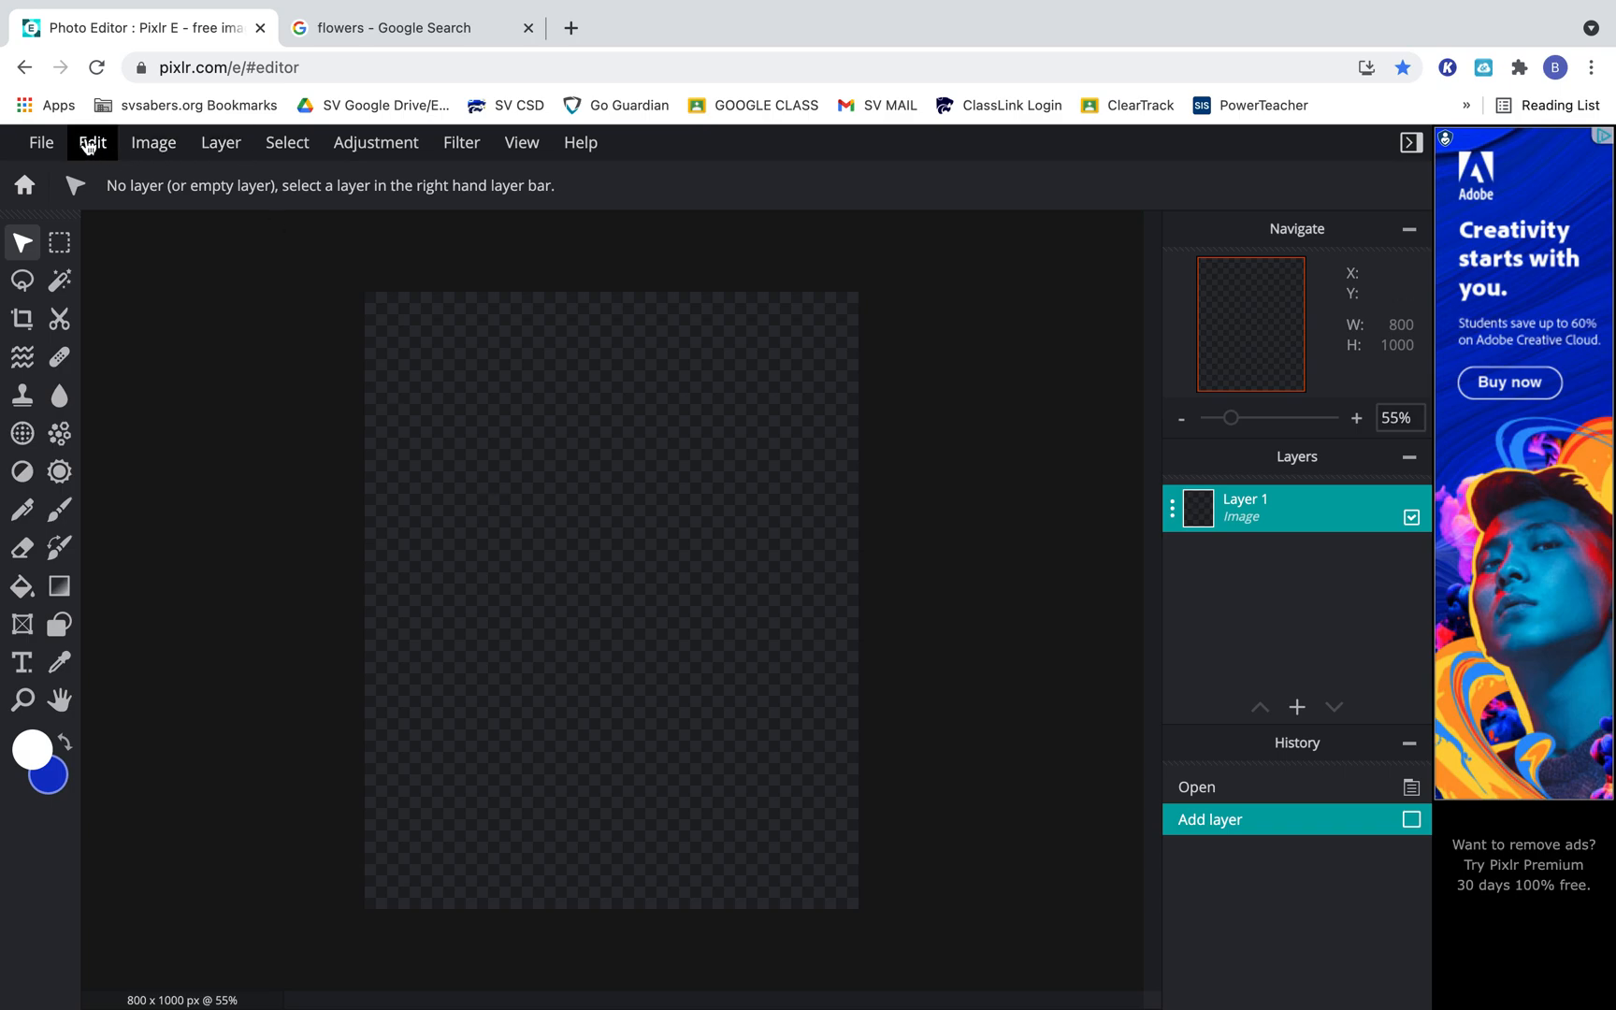
pyautogui.click(97, 143)
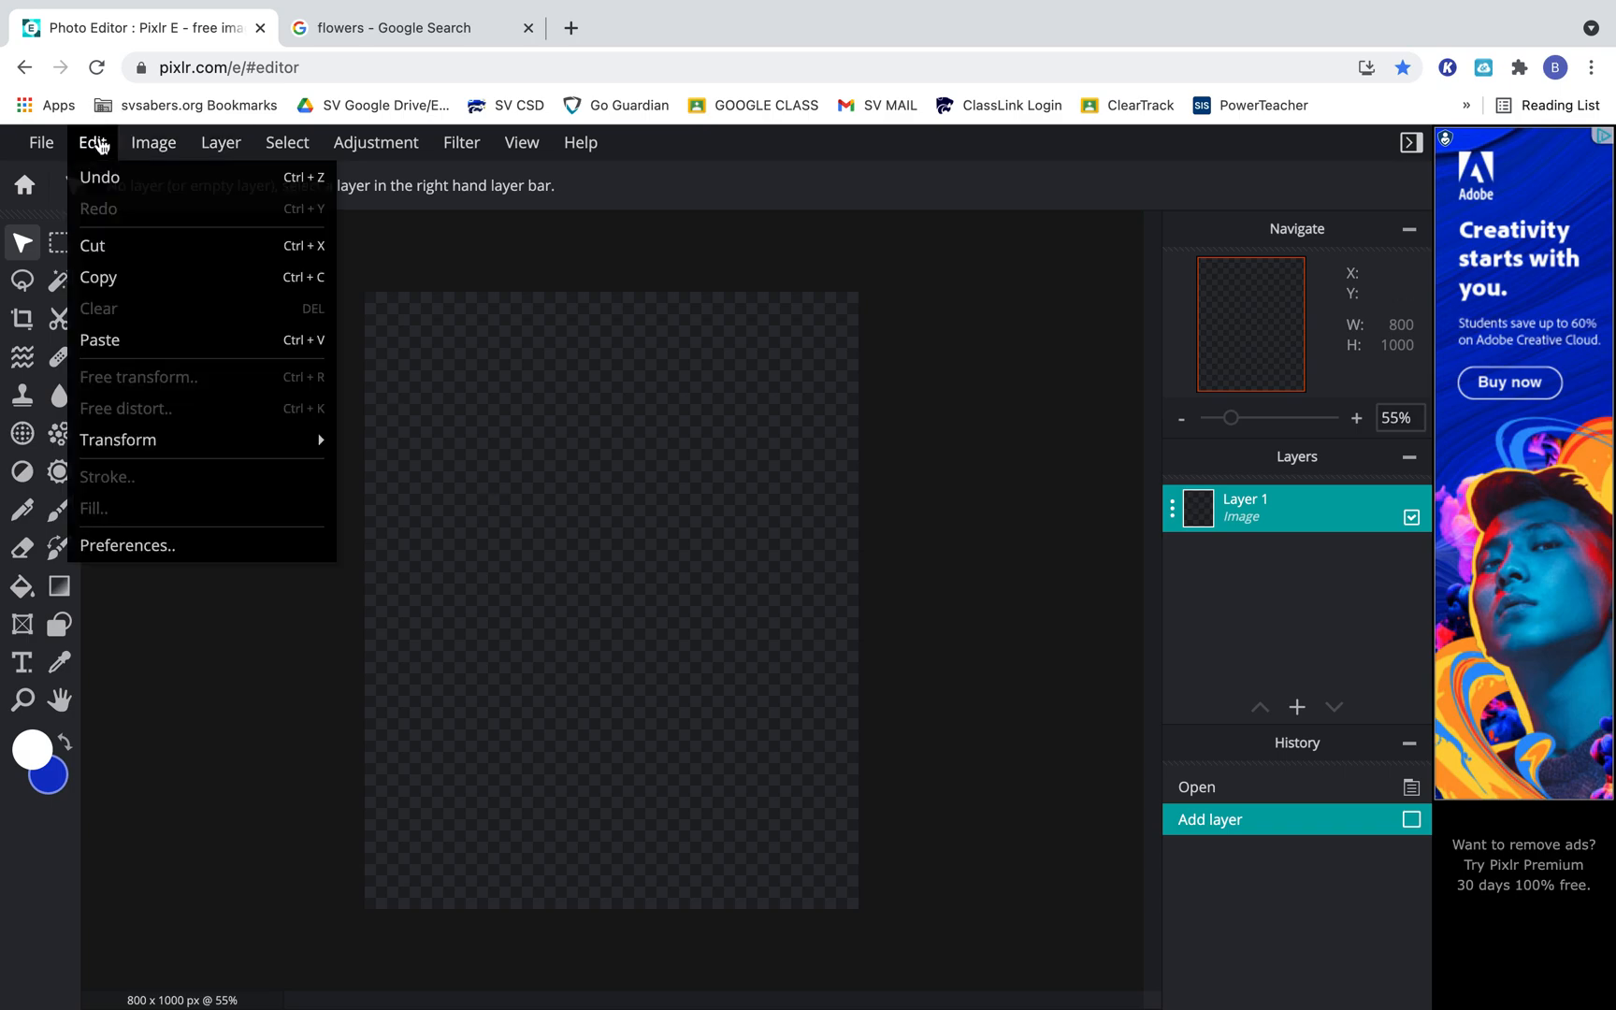
pyautogui.click(152, 350)
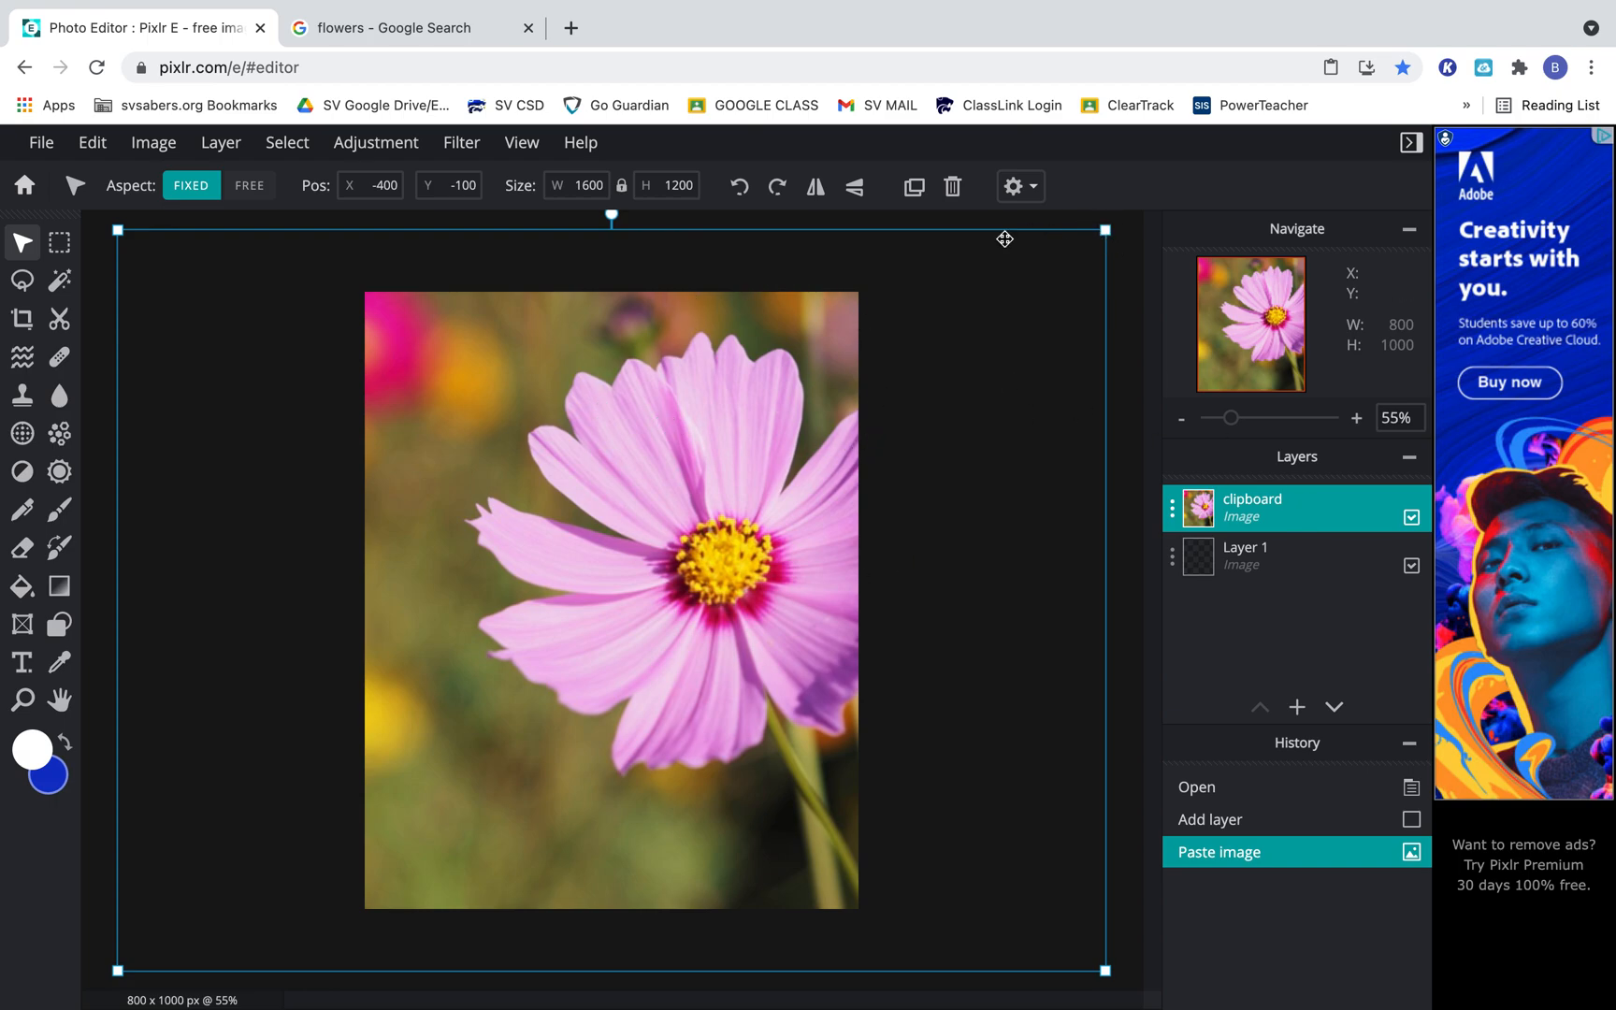
# Scale the flower photo down to about 1461 × 1096 px and move it so the whole blossom sits within the canvas.
pyautogui.moveTo(1103, 234); pyautogui.dragTo(1044, 278)
pyautogui.moveTo(1075, 260); pyautogui.dragTo(1078, 257)
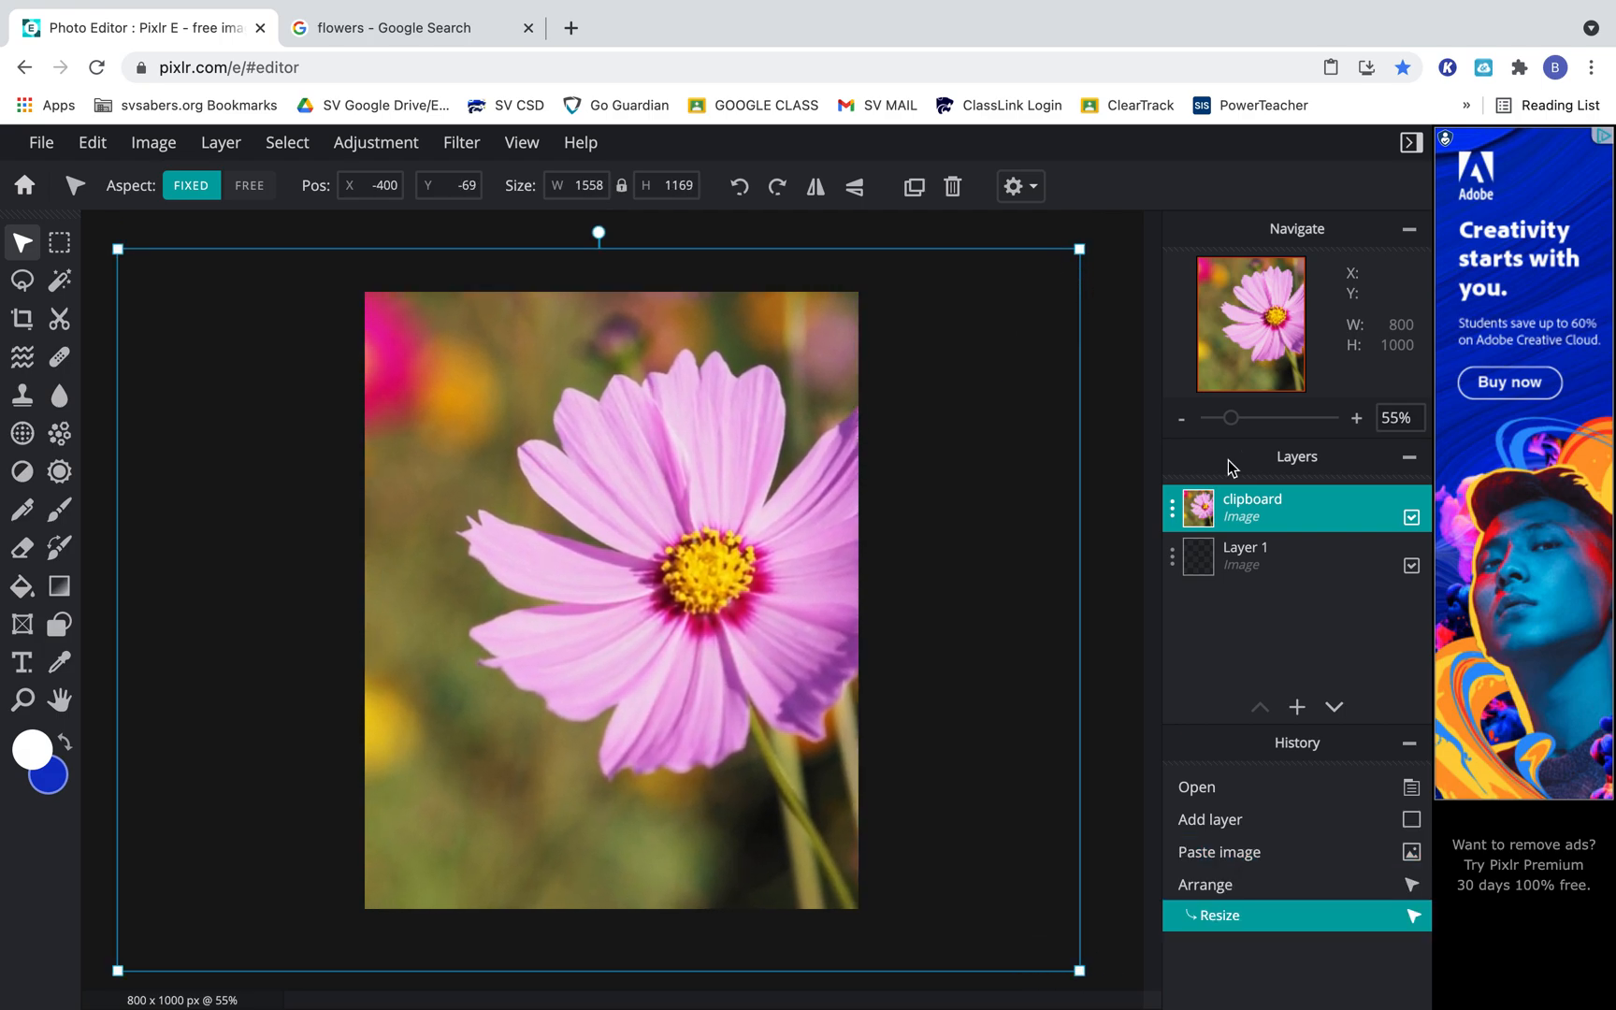
pyautogui.moveTo(1235, 420); pyautogui.dragTo(1226, 428)
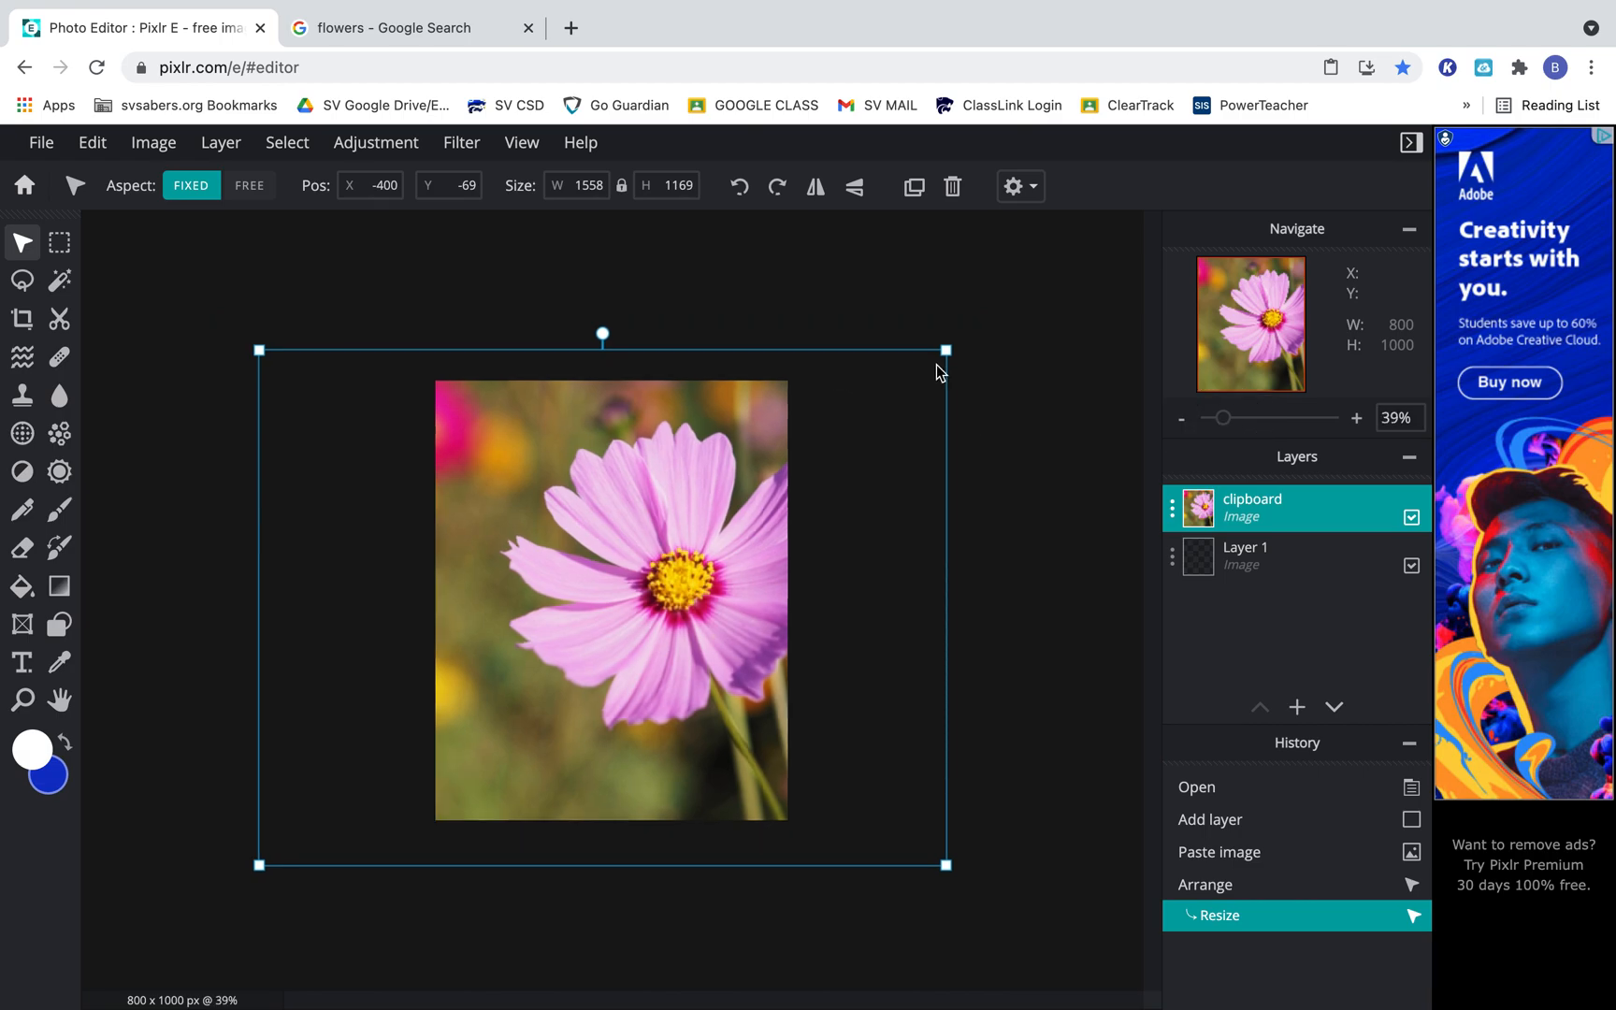
pyautogui.moveTo(949, 350); pyautogui.dragTo(907, 374)
pyautogui.moveTo(740, 447); pyautogui.dragTo(708, 431)
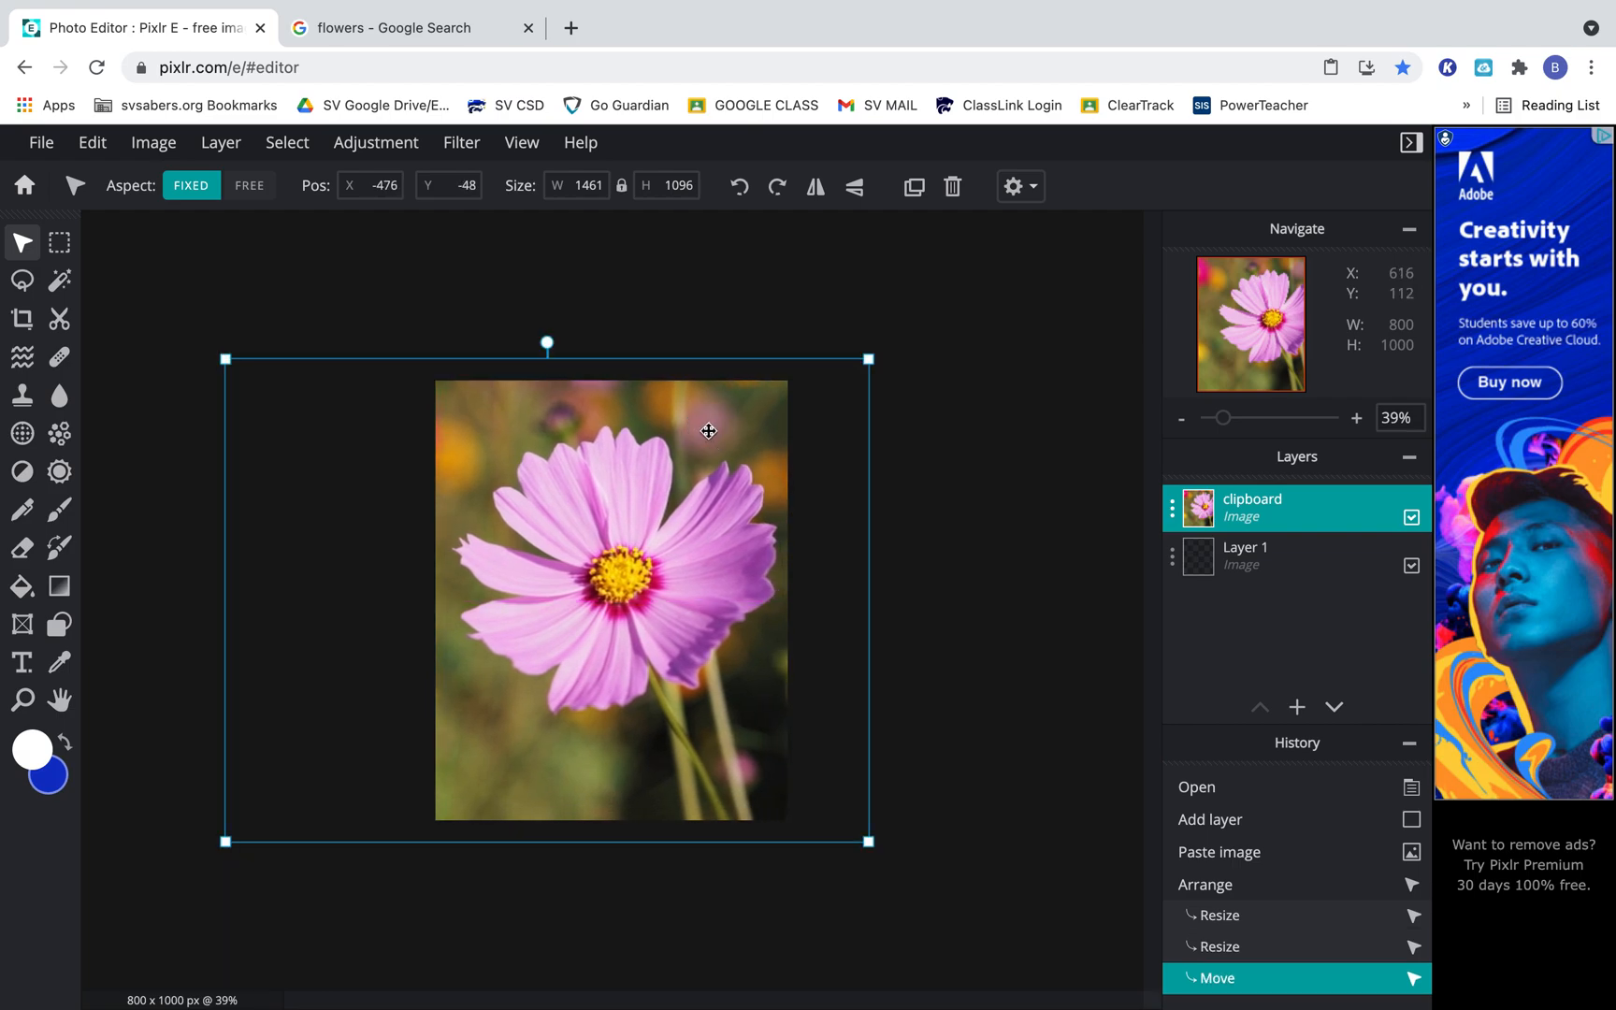
pyautogui.click(932, 407)
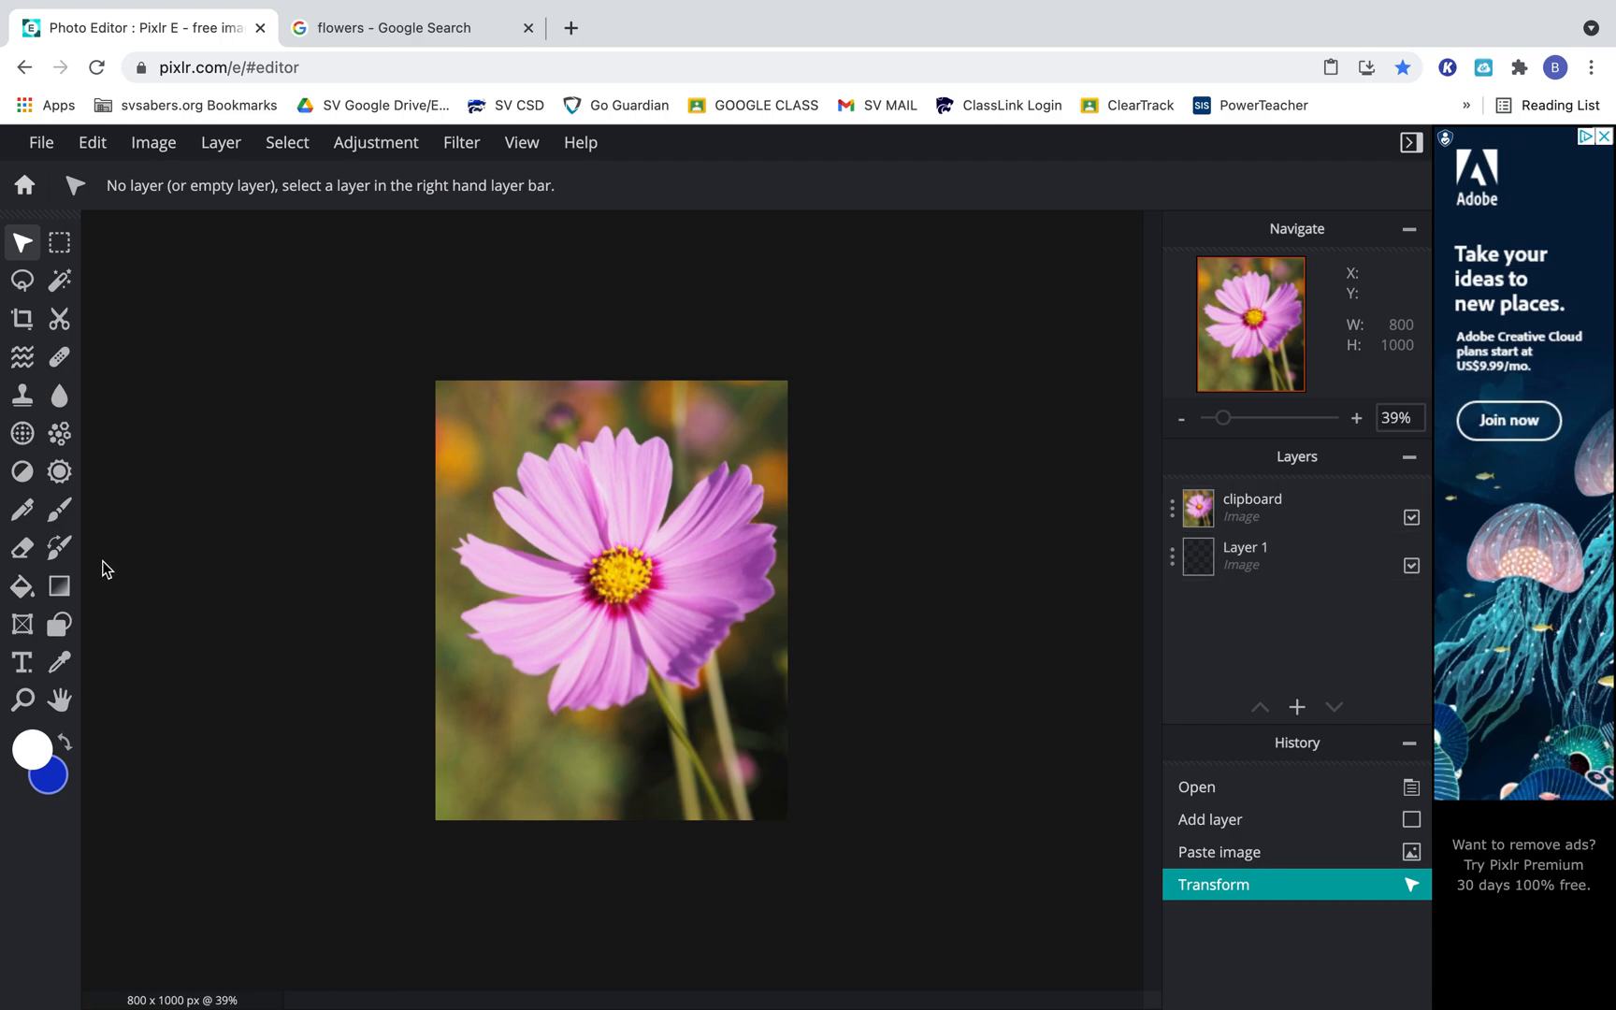
# Draw a white filled rectangle as a band across the canvas's upper edge, extending past both sides.
pyautogui.click(57, 625)
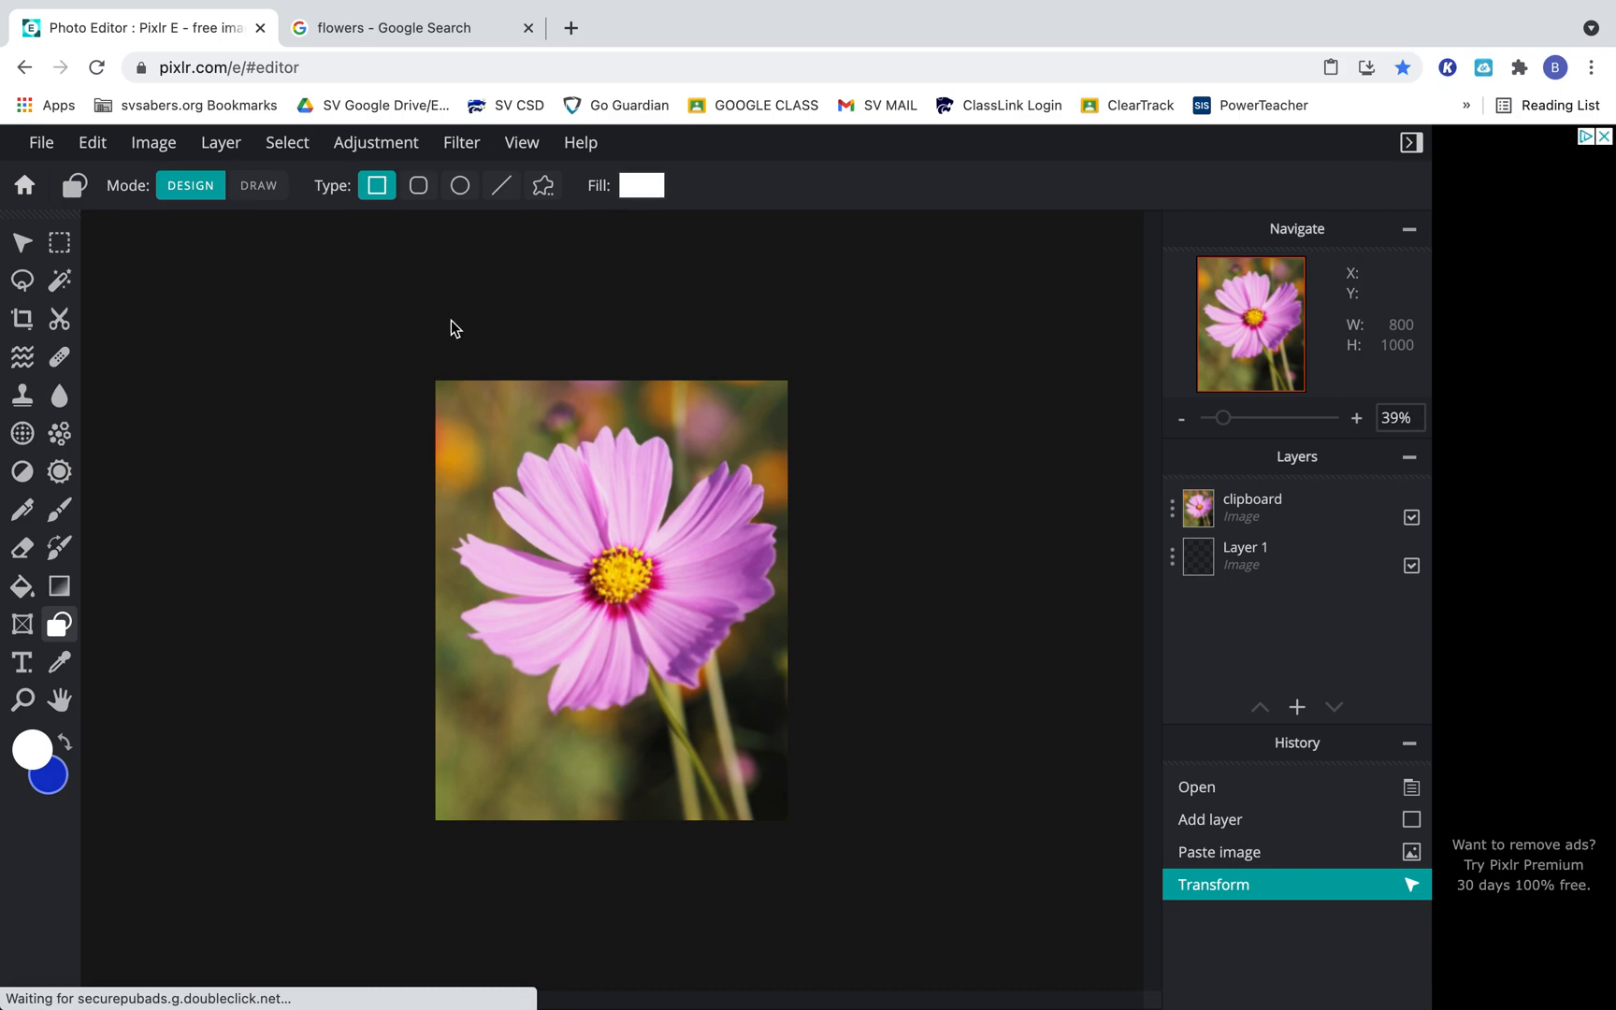
pyautogui.click(405, 354)
pyautogui.moveTo(405, 354); pyautogui.dragTo(856, 436)
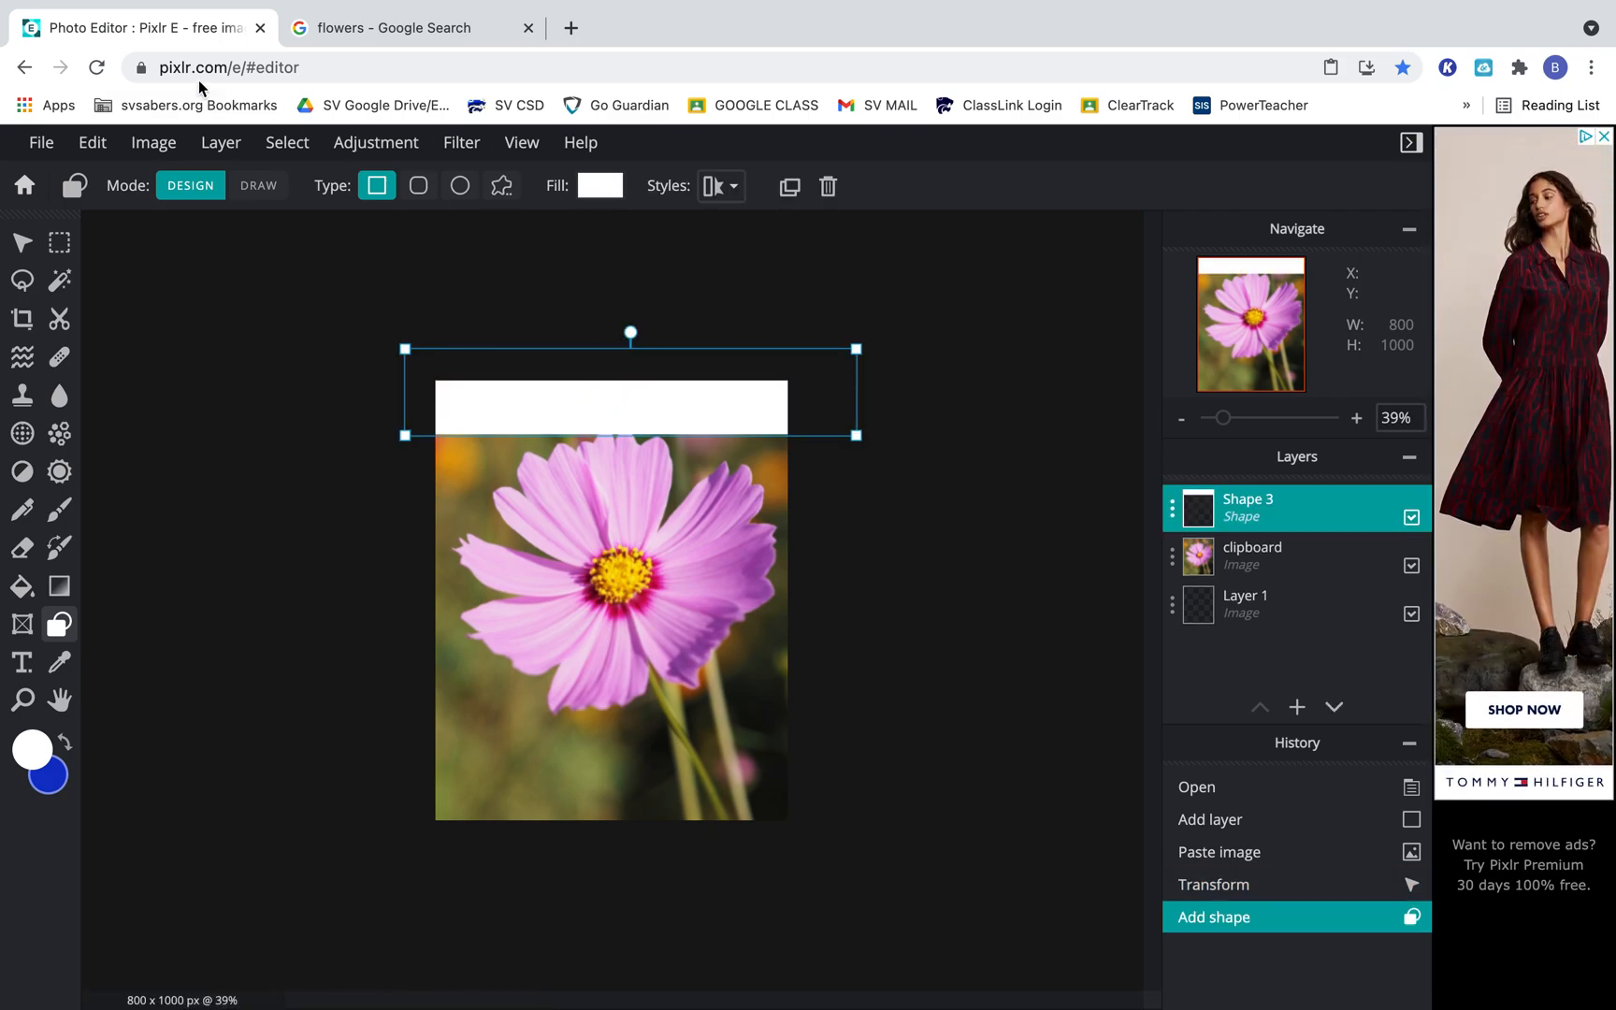
# Undo the white band across the upper edge and open the rectangle's fill color picker, moved clear of the photo.
pyautogui.click(92, 145)
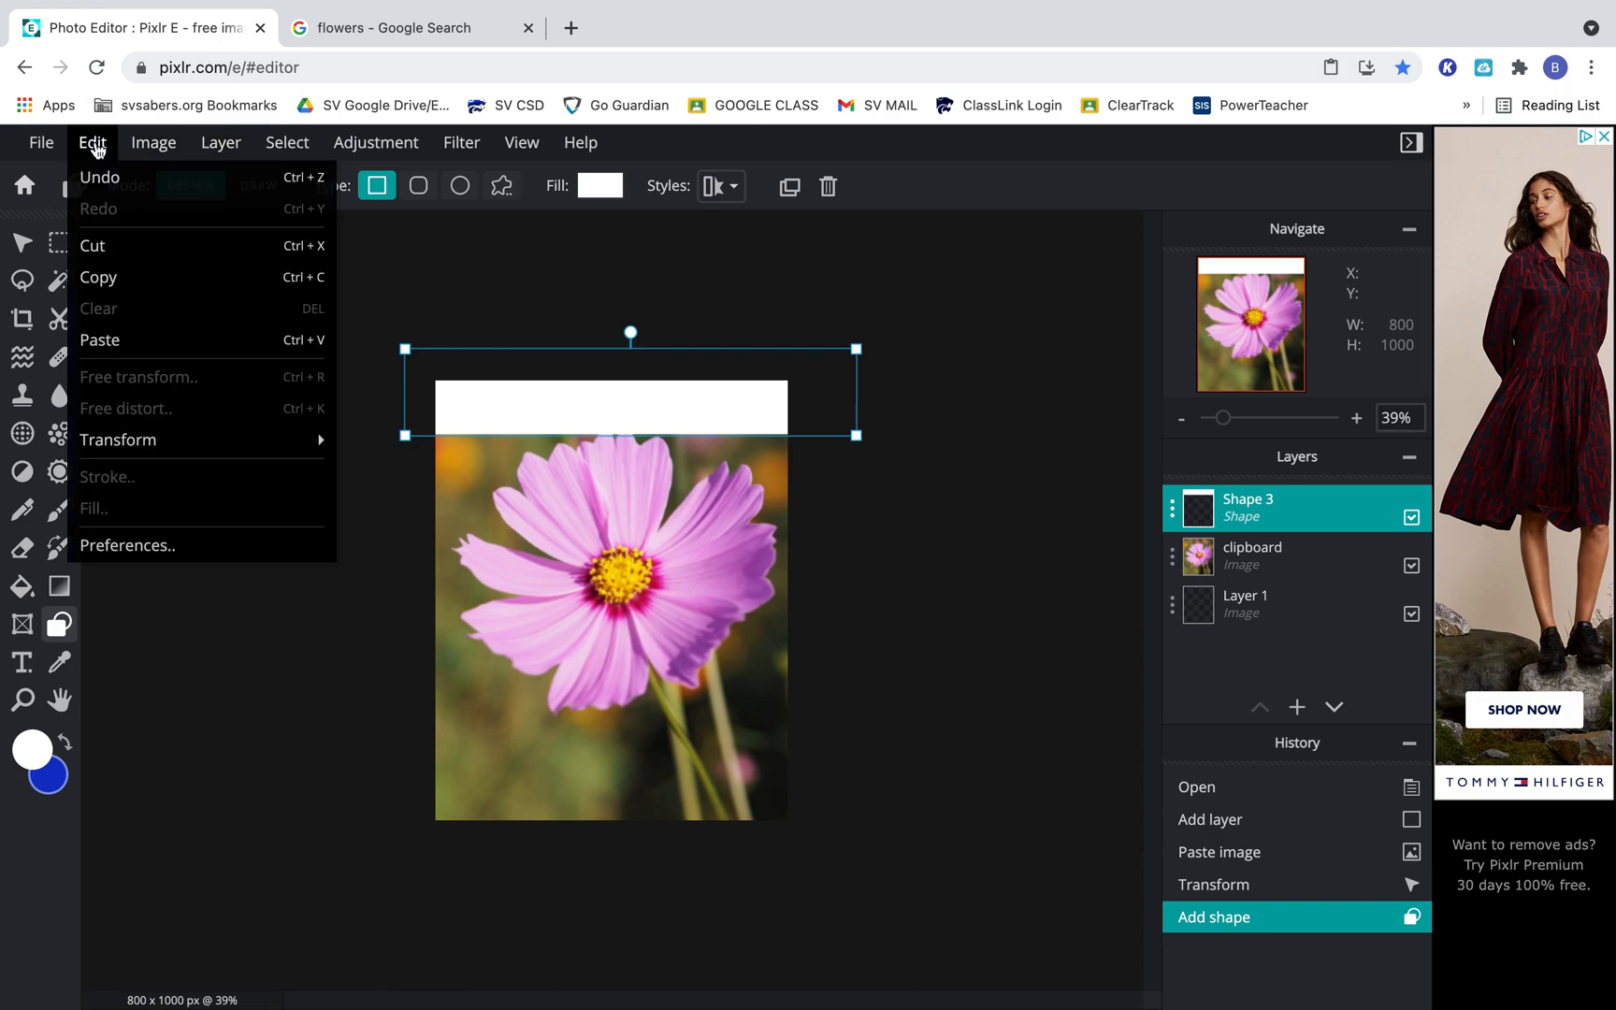
pyautogui.click(101, 179)
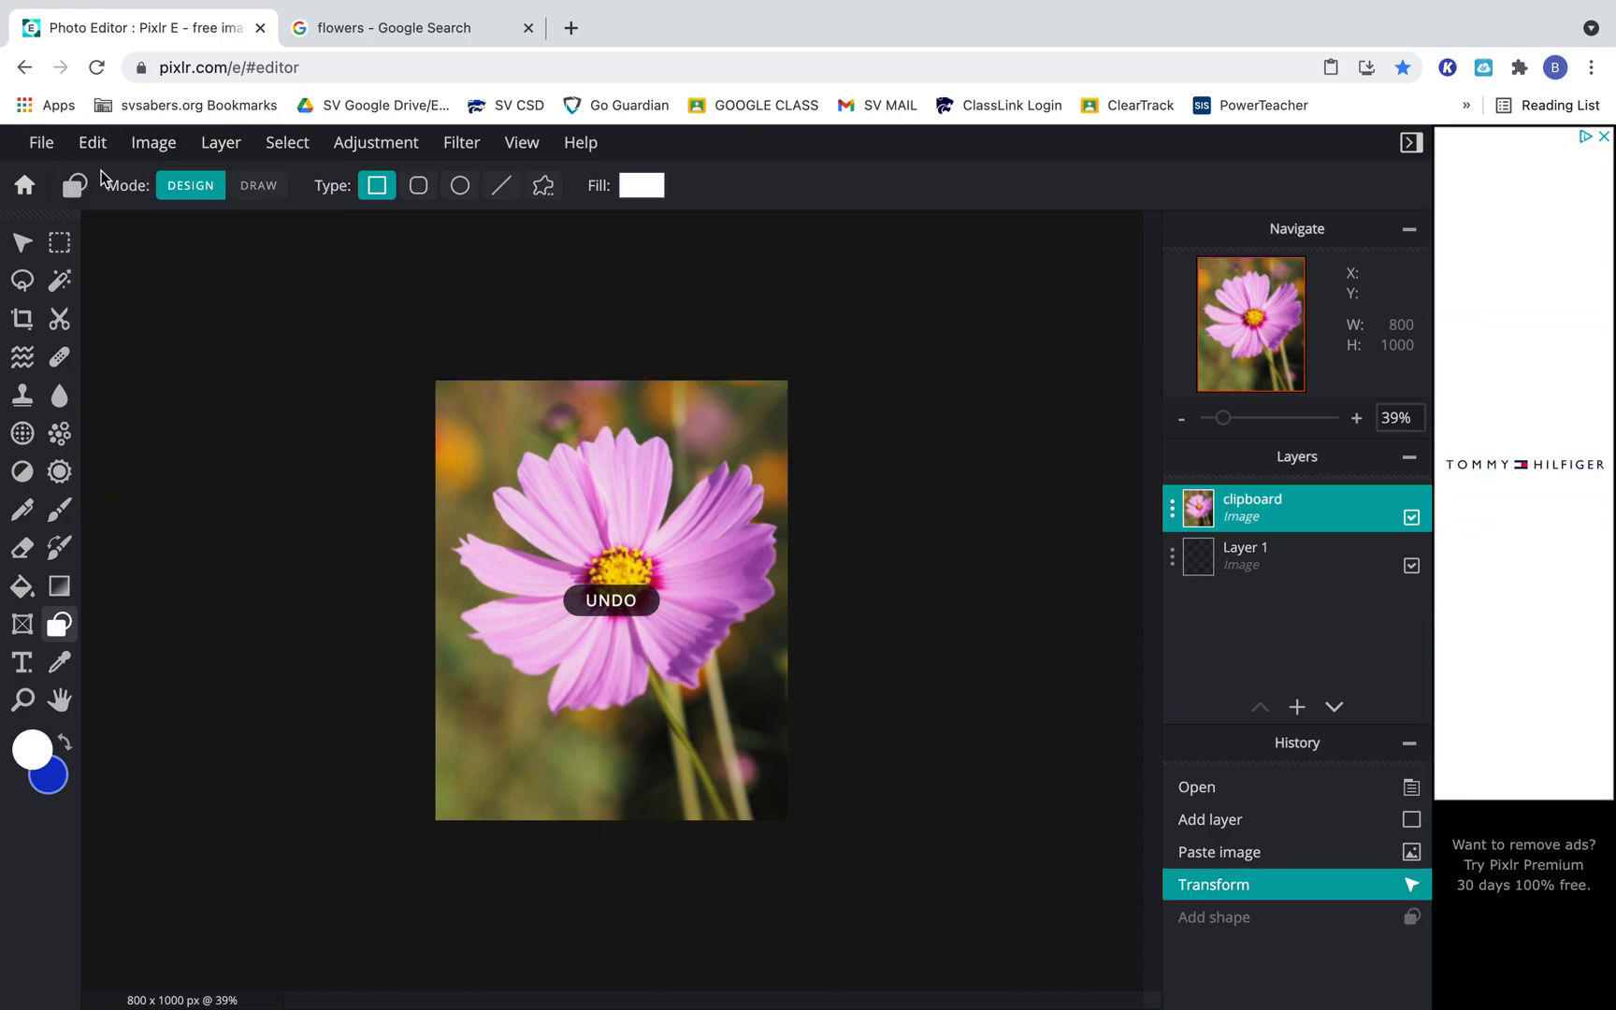
pyautogui.click(641, 192)
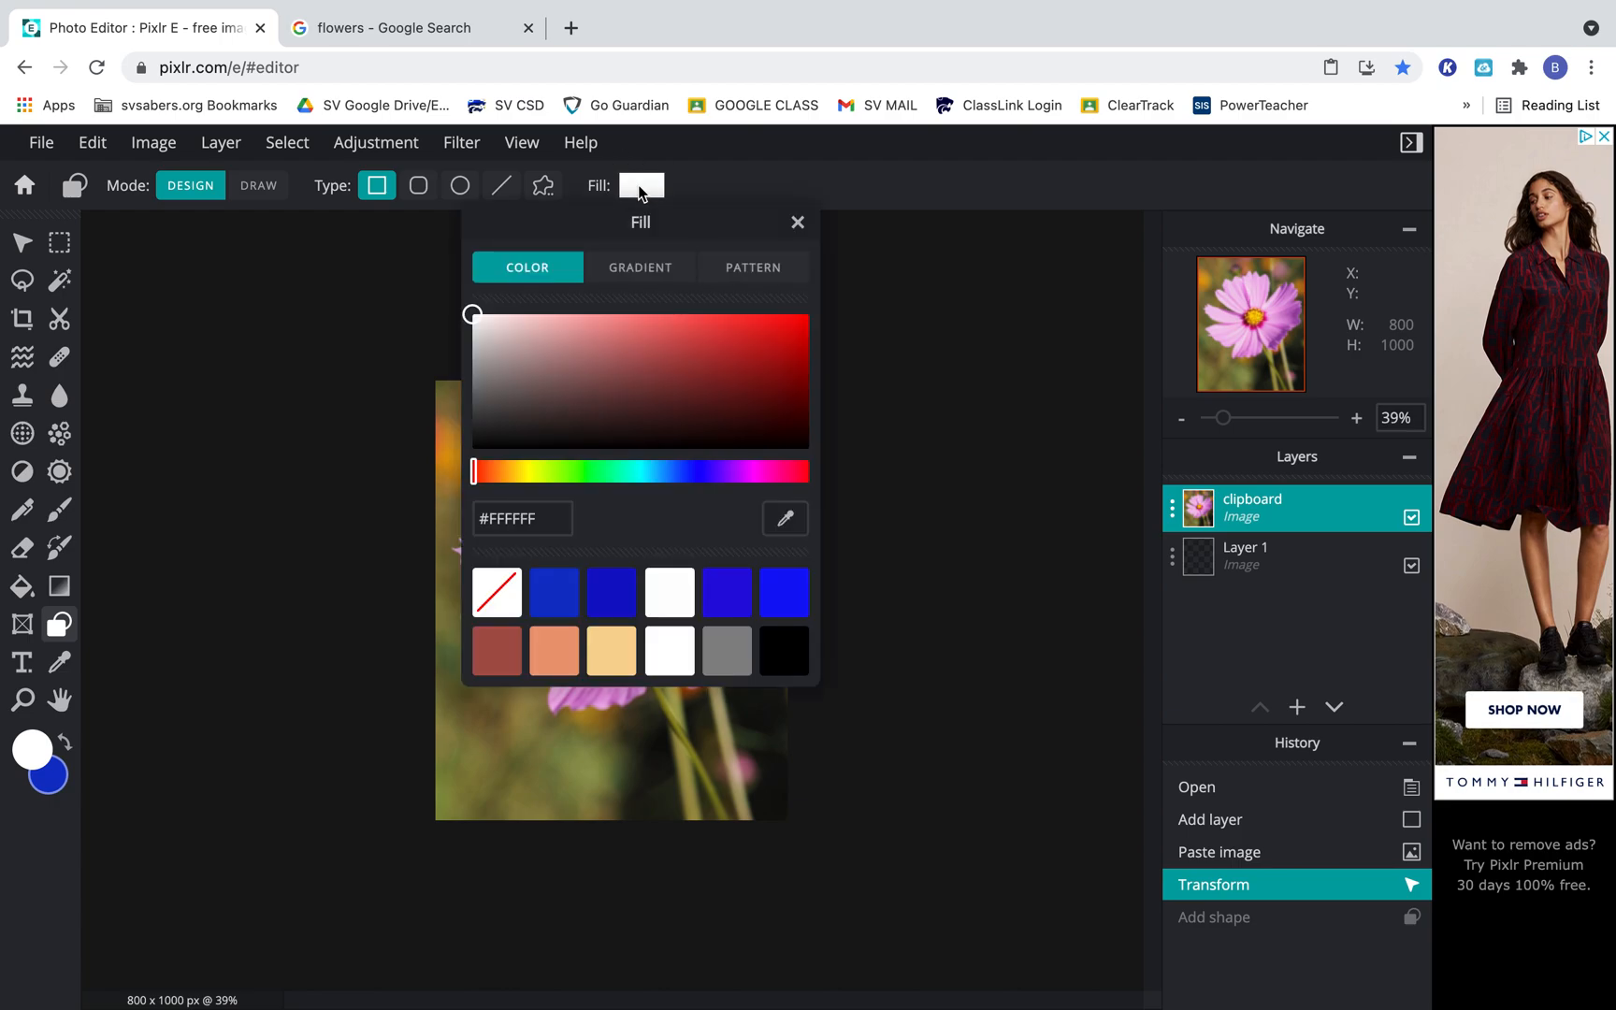
pyautogui.moveTo(721, 224); pyautogui.dragTo(1121, 233)
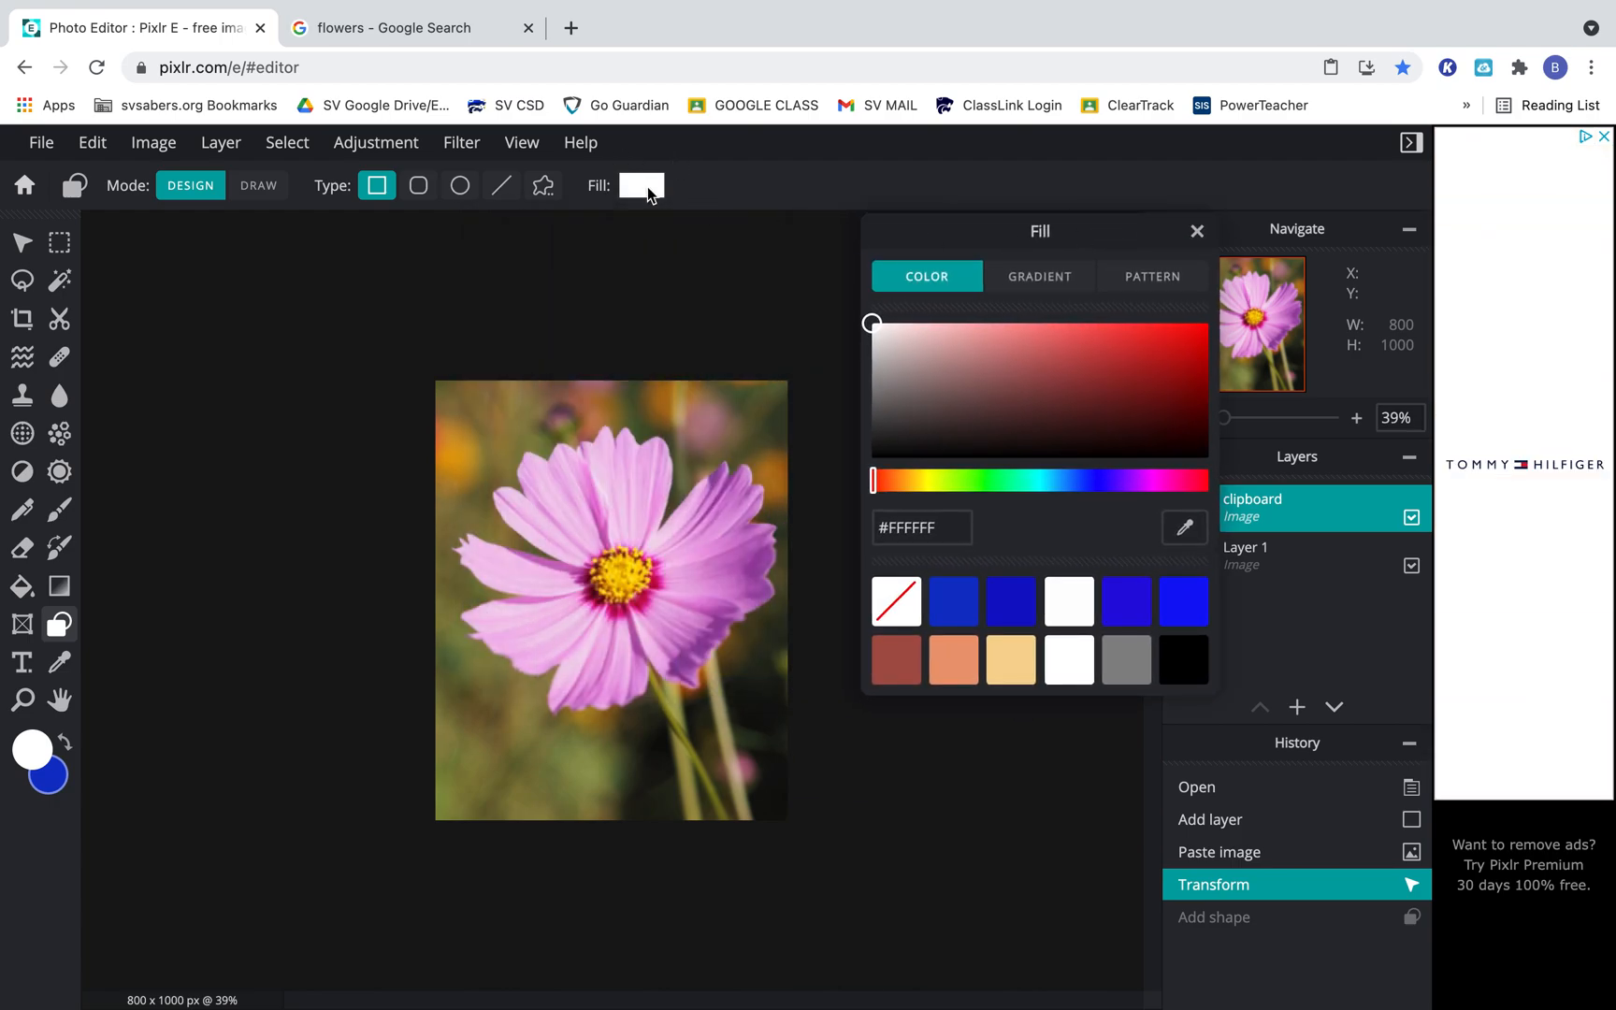
# Try green #39A46E and a purple #93449D sampled from a petal's edge as the rectangle's fill color.
pyautogui.moveTo(1017, 371); pyautogui.dragTo(1147, 381)
pyautogui.moveTo(1026, 375); pyautogui.dragTo(1174, 411)
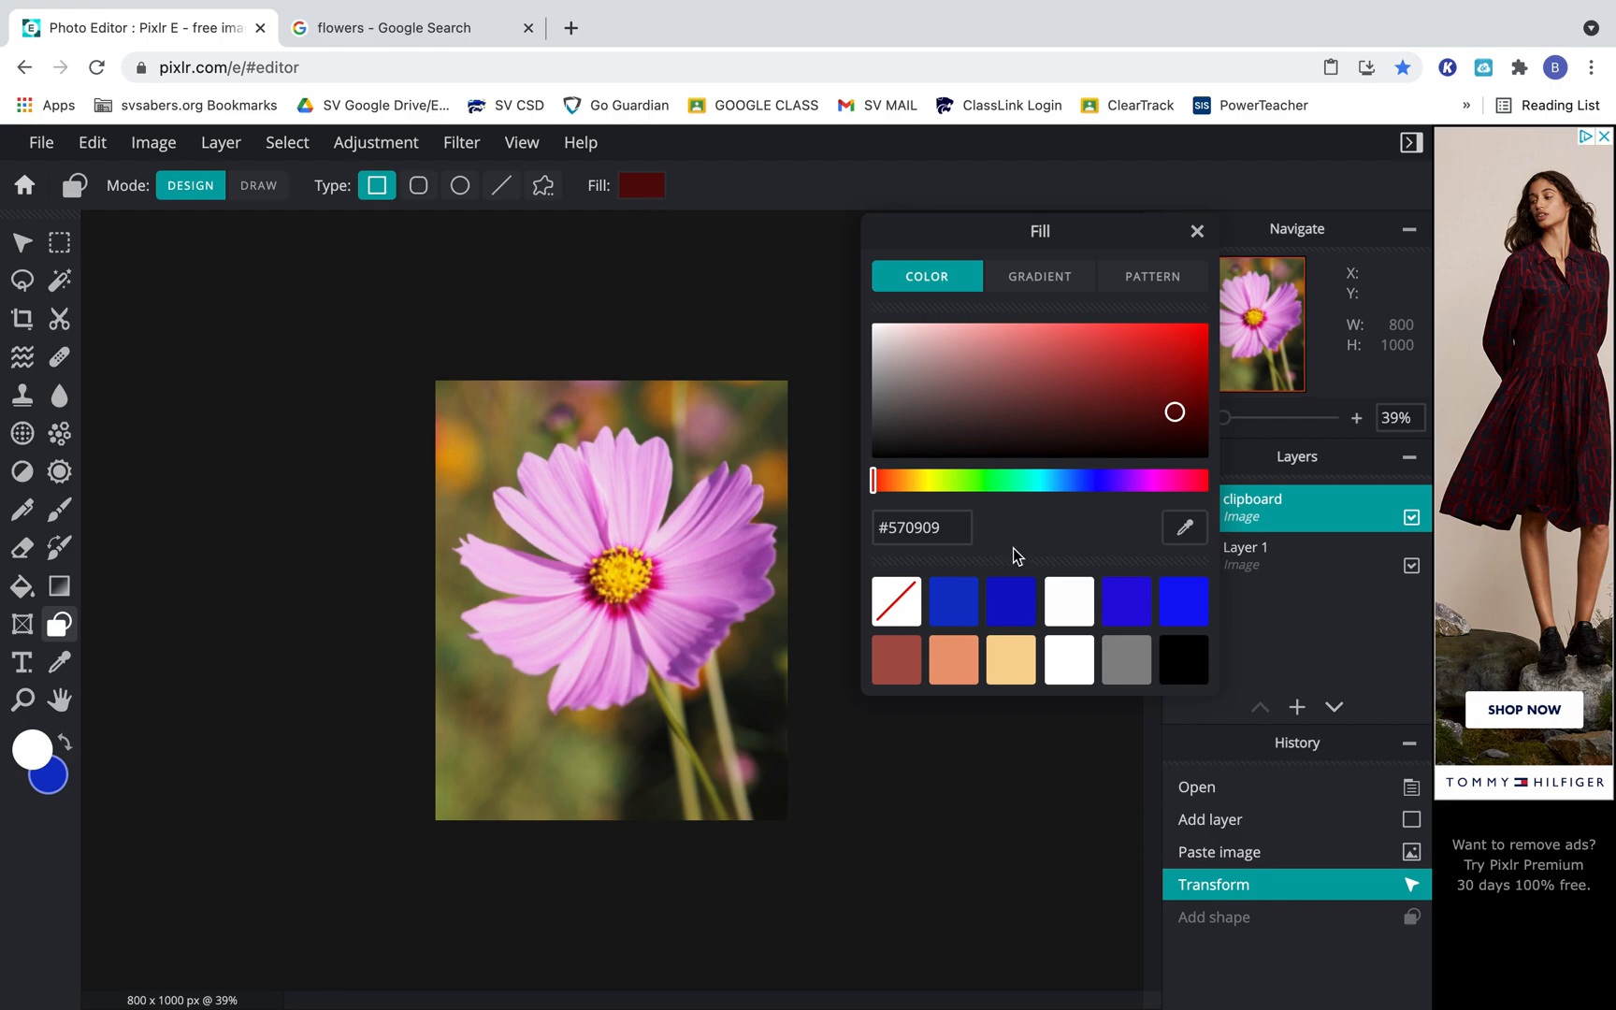
pyautogui.moveTo(876, 487); pyautogui.dragTo(1014, 481)
pyautogui.moveTo(1171, 416); pyautogui.dragTo(1092, 377)
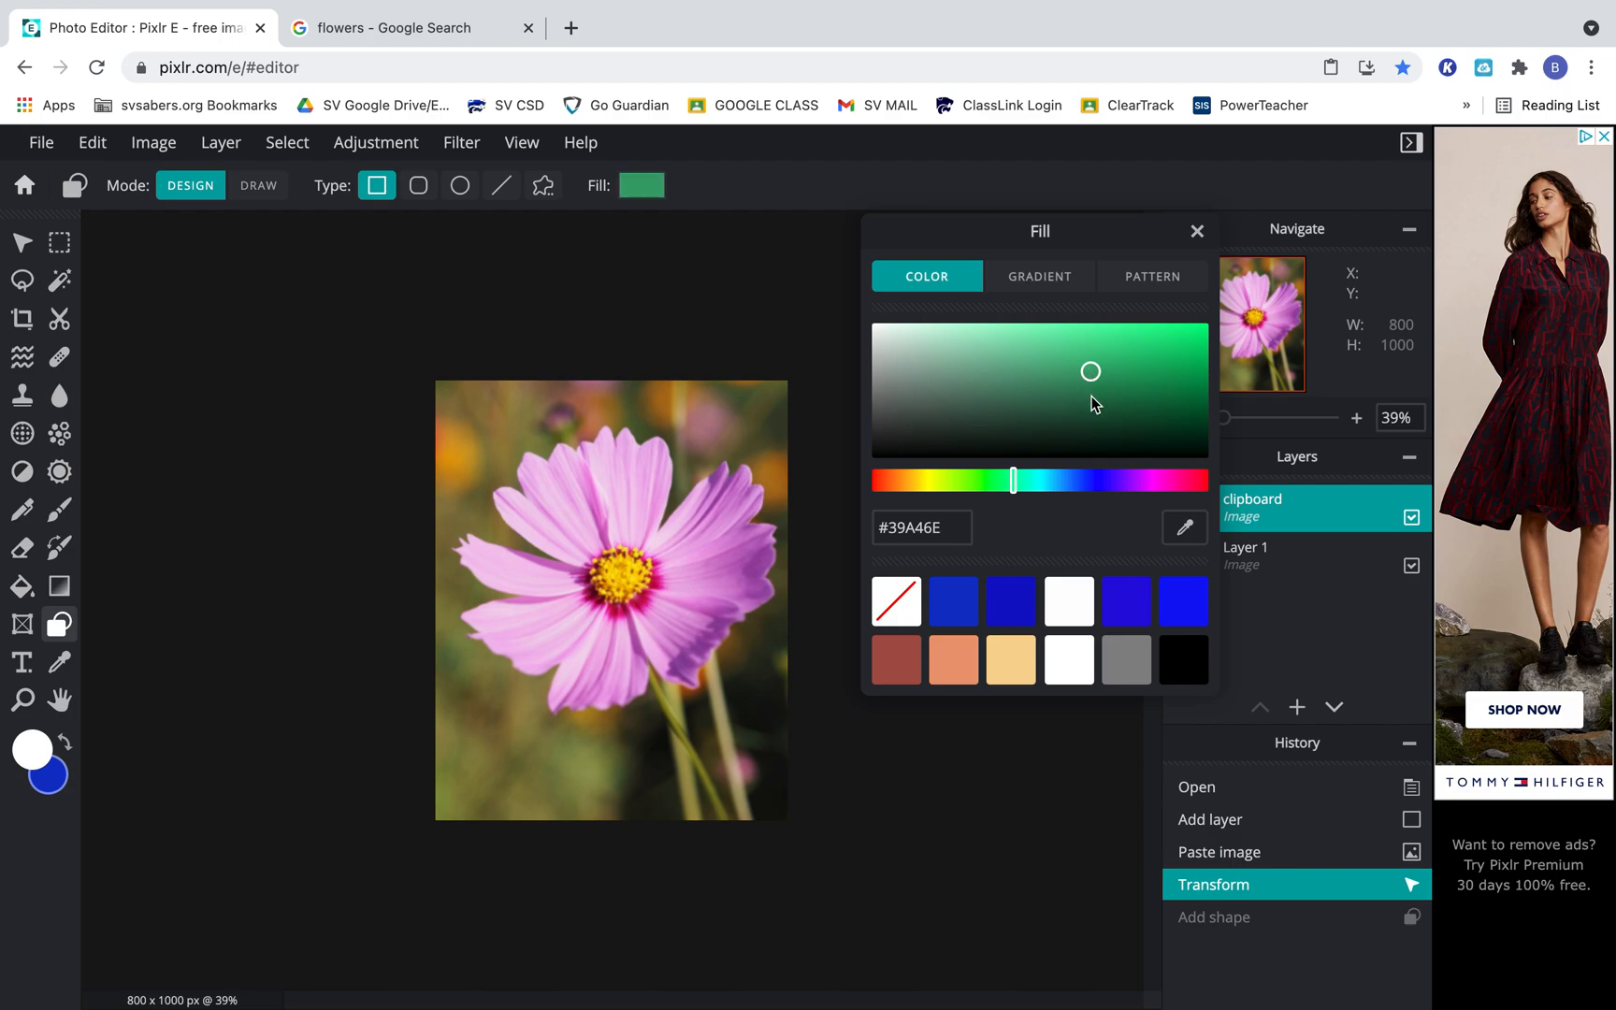
pyautogui.click(1187, 529)
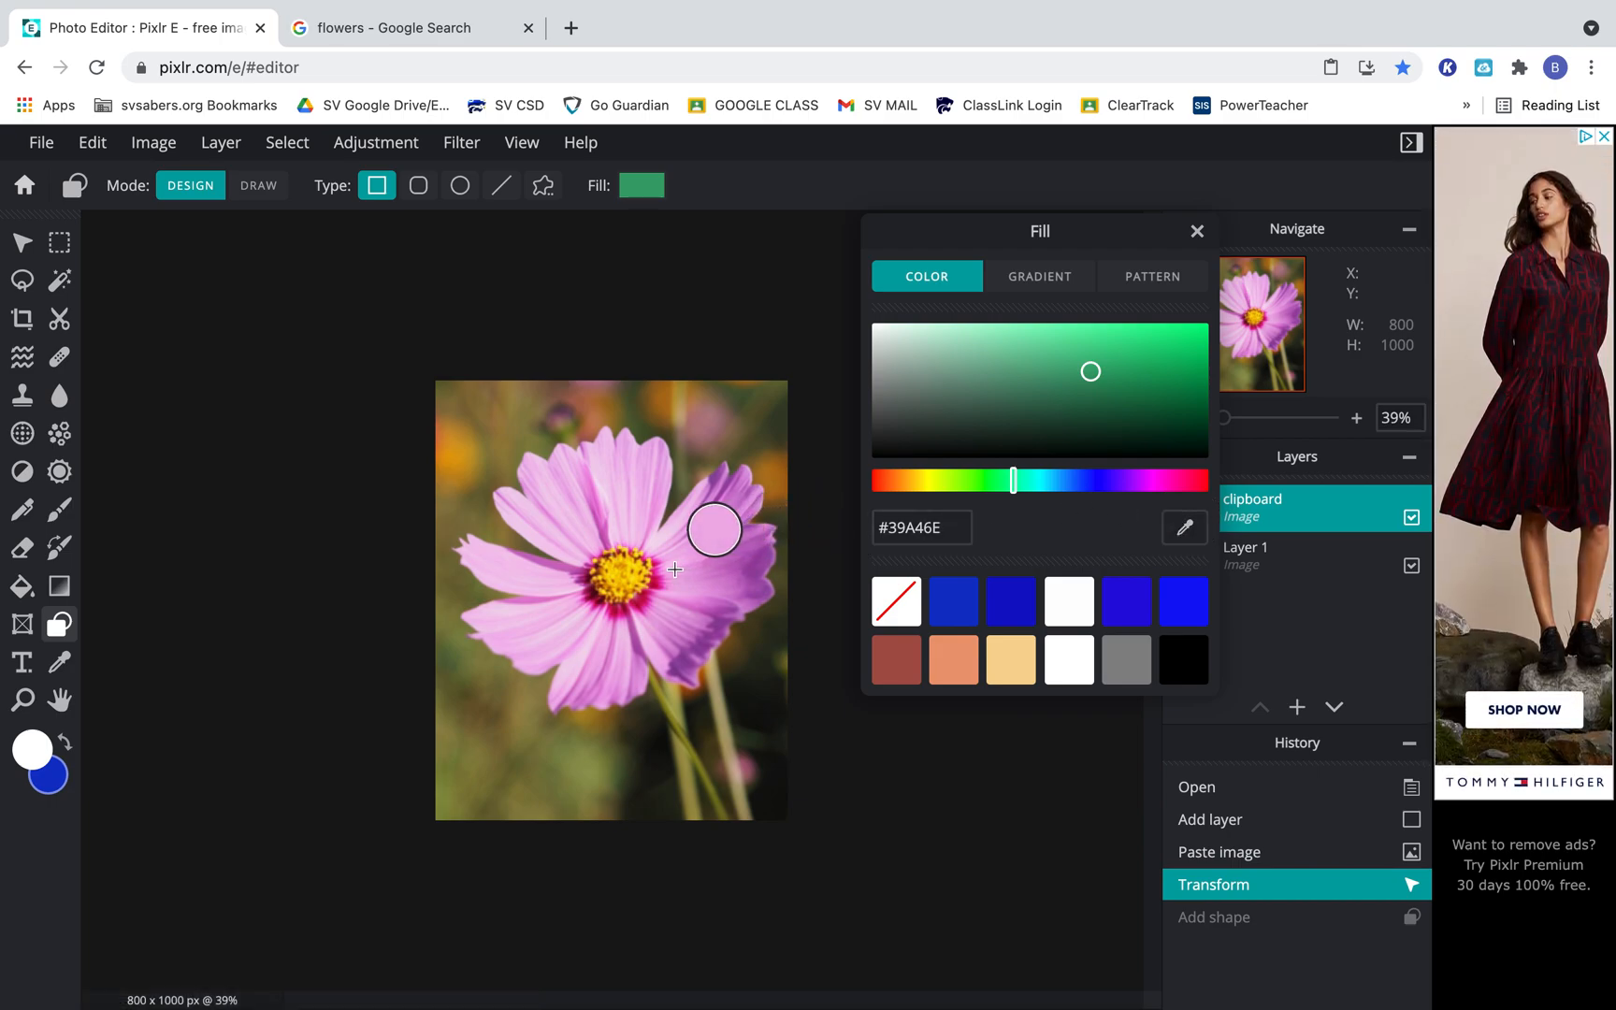
pyautogui.click(697, 645)
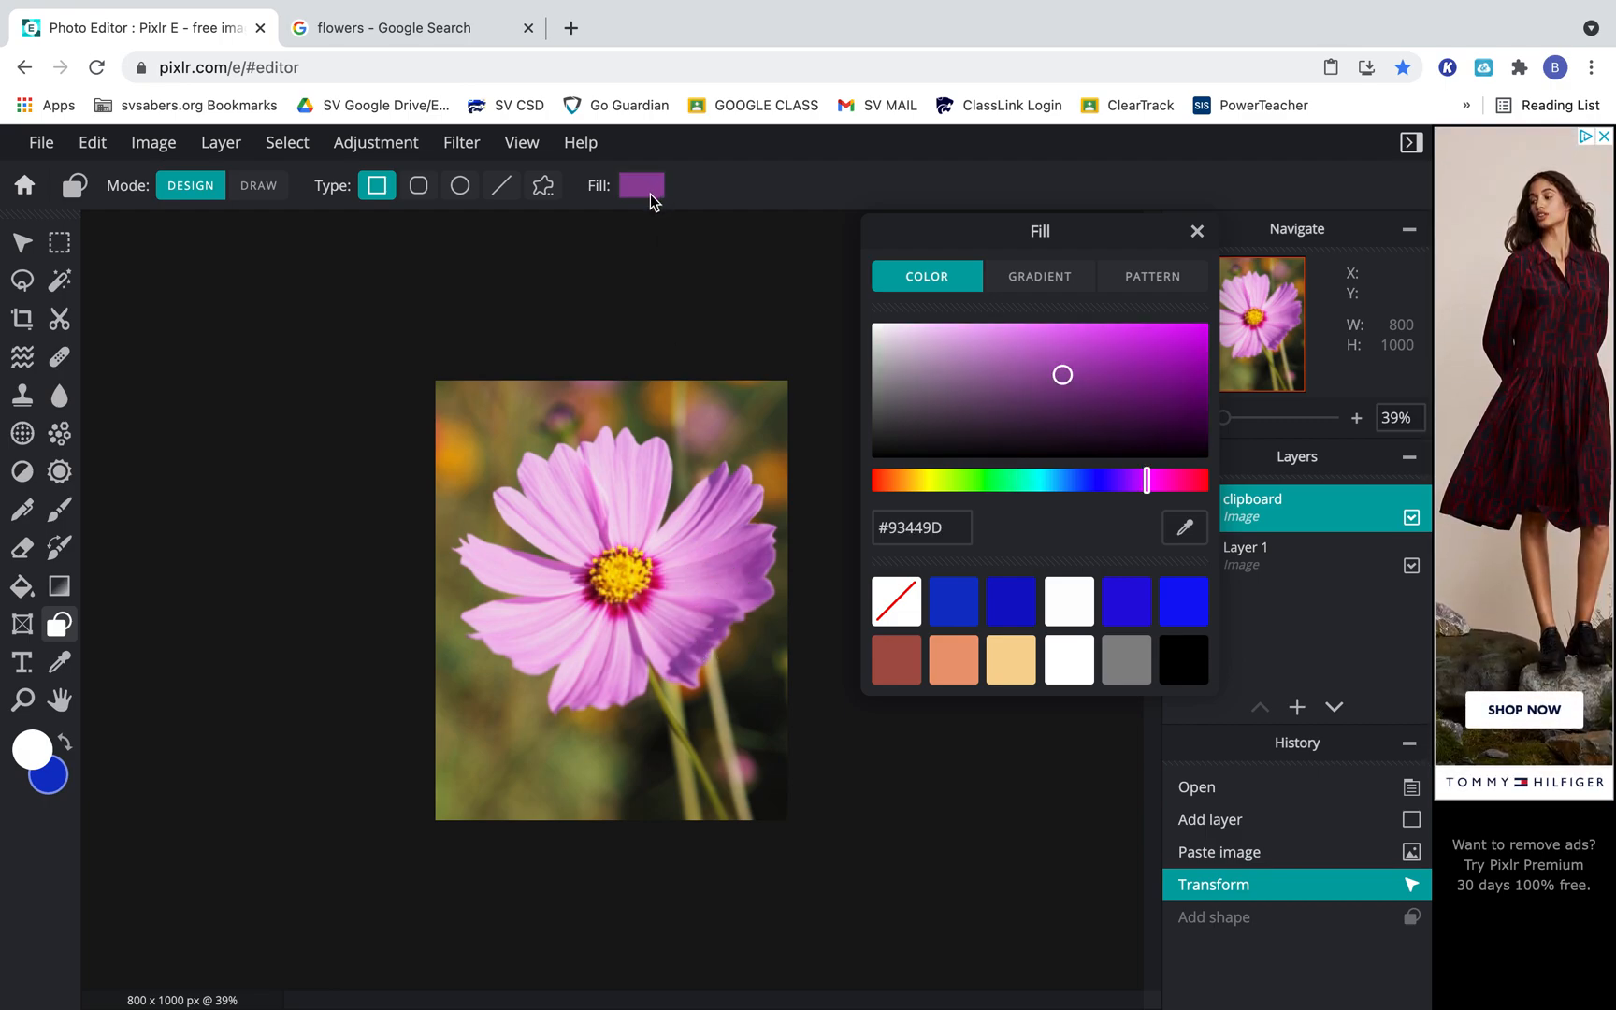
# Sample light pink #E9A9E3 from a flower petal as the rectangle's fill color and close the color picker.
pyautogui.click(1202, 535)
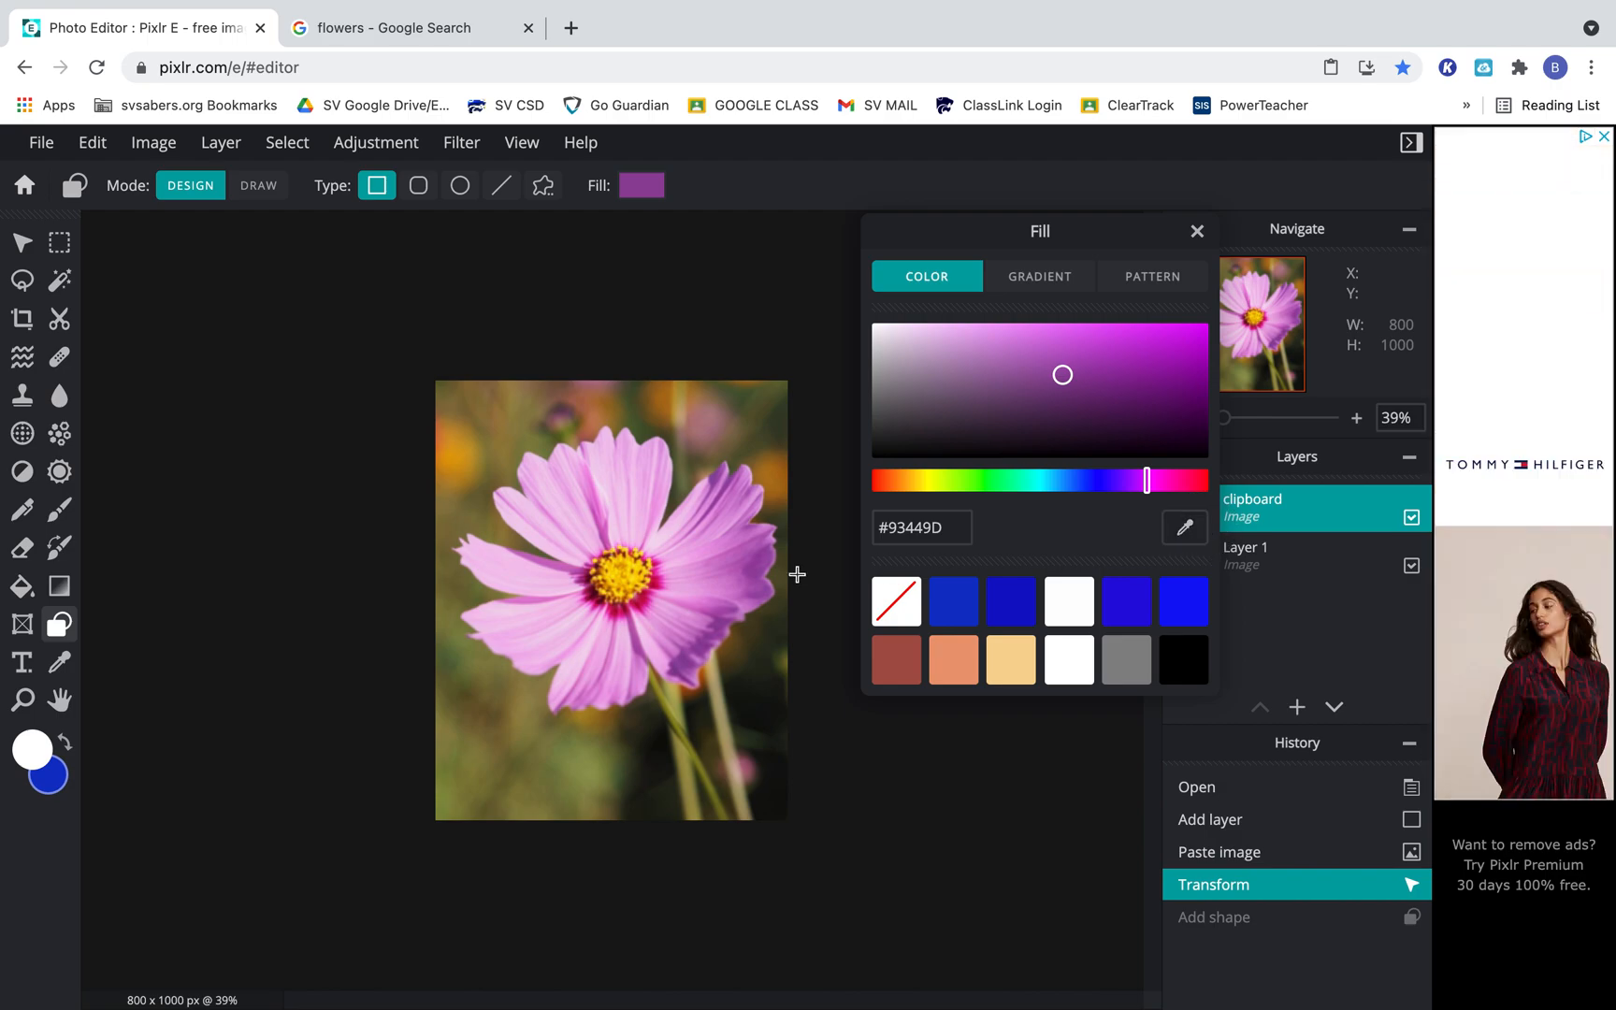
pyautogui.click(682, 575)
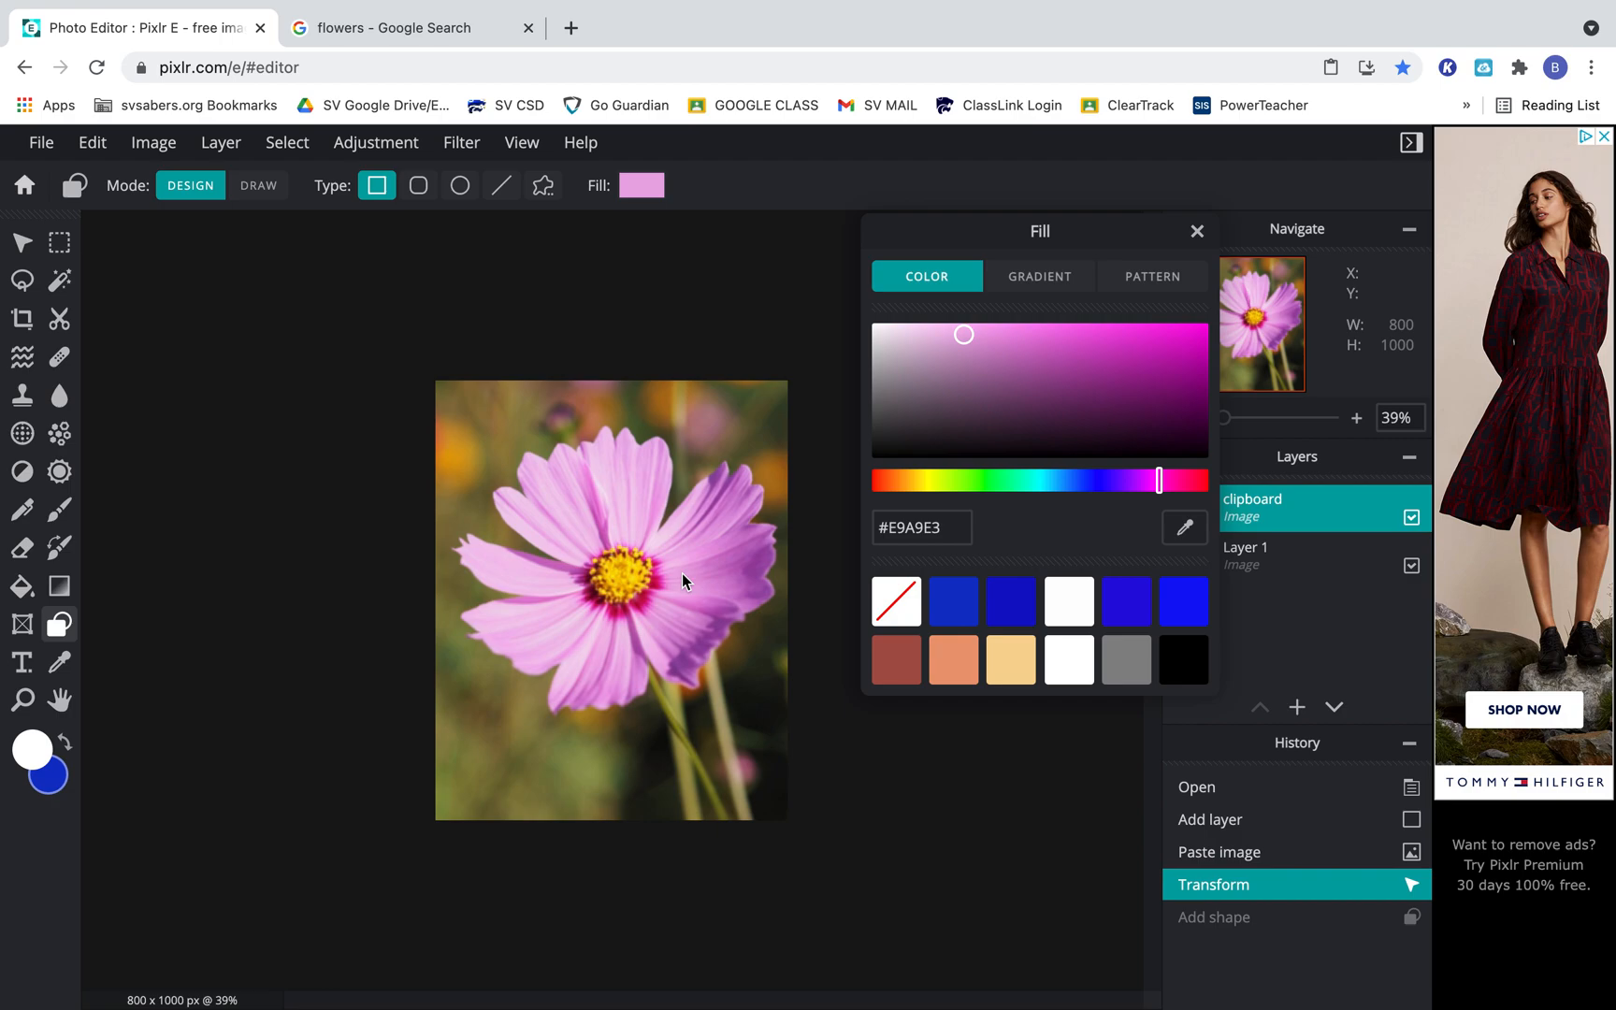
pyautogui.click(1198, 234)
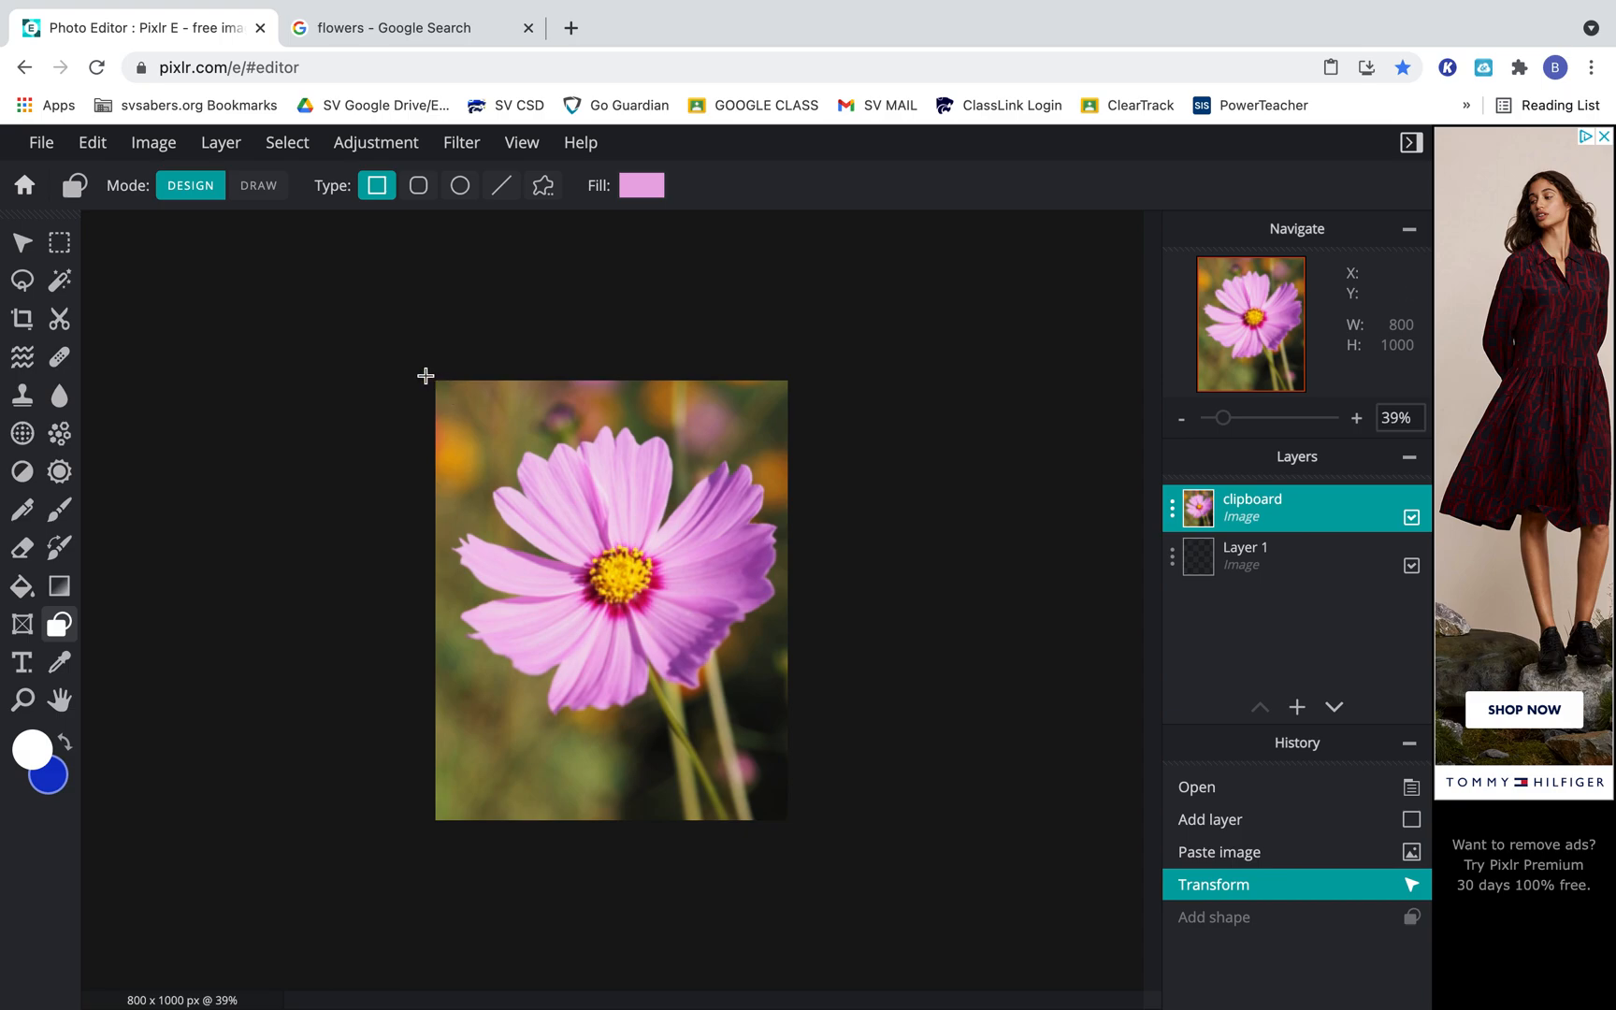
# Draw light pink rectangle bands across the canvas's upper and lower edges, each extending past both sides.
pyautogui.moveTo(445, 390); pyautogui.dragTo(557, 425)
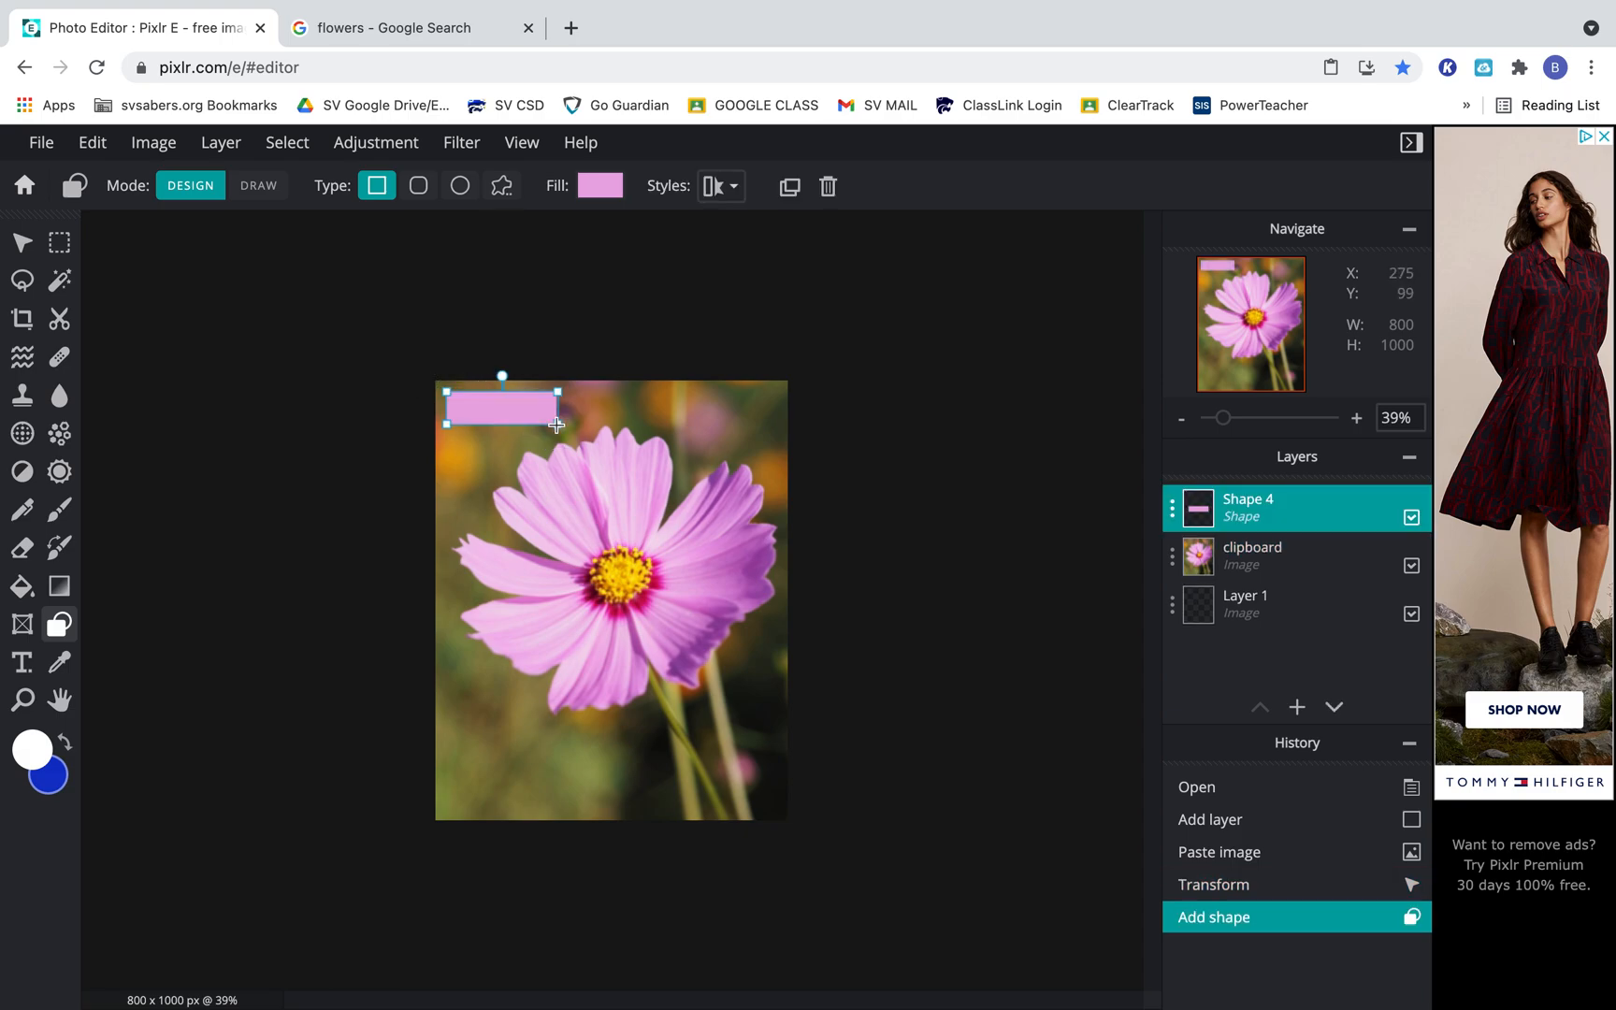
pyautogui.hotkey('ctrl', 'z')
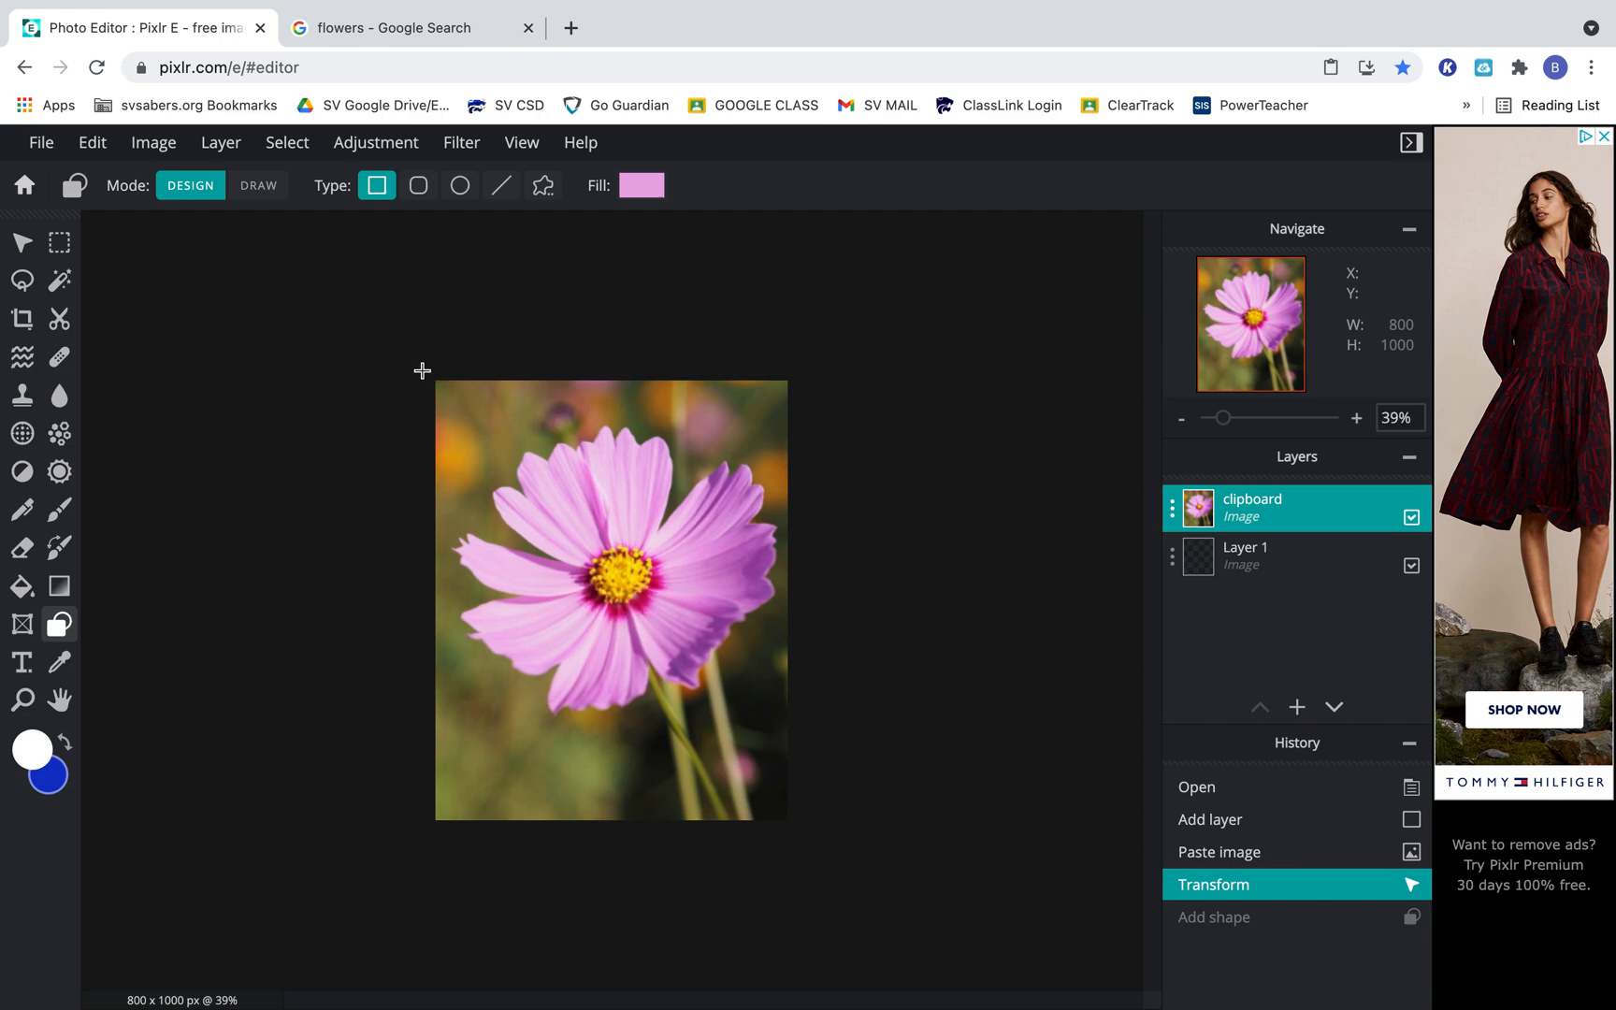
pyautogui.moveTo(419, 365); pyautogui.dragTo(825, 420)
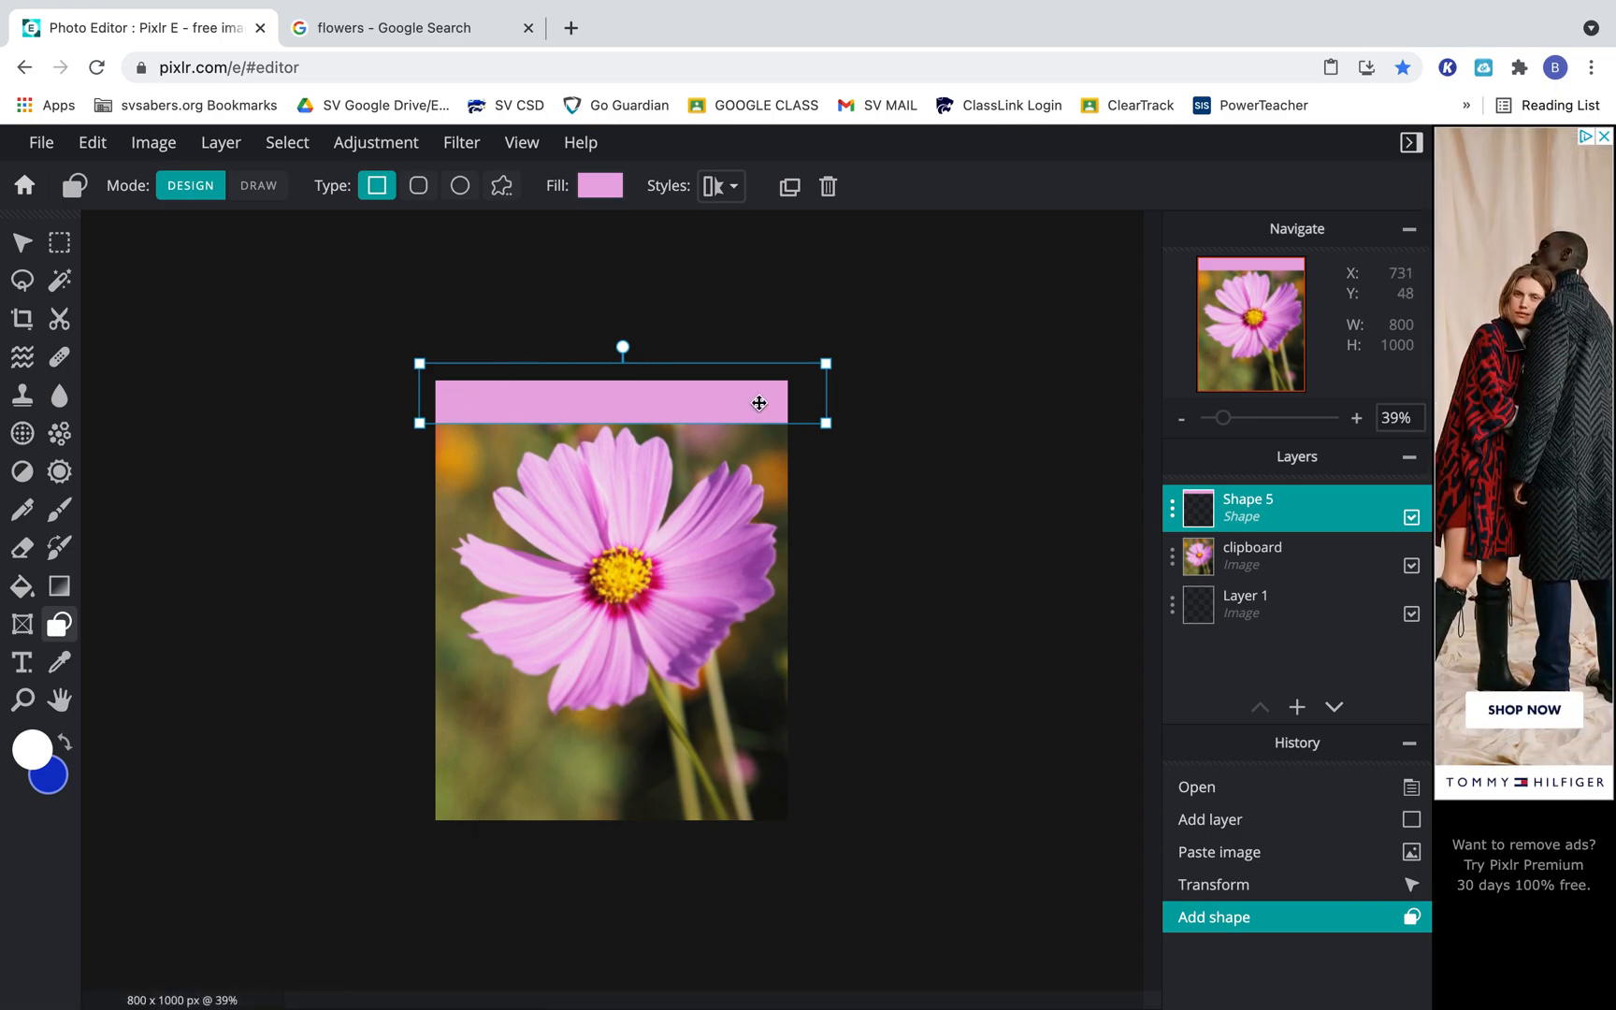
pyautogui.moveTo(413, 763); pyautogui.dragTo(812, 839)
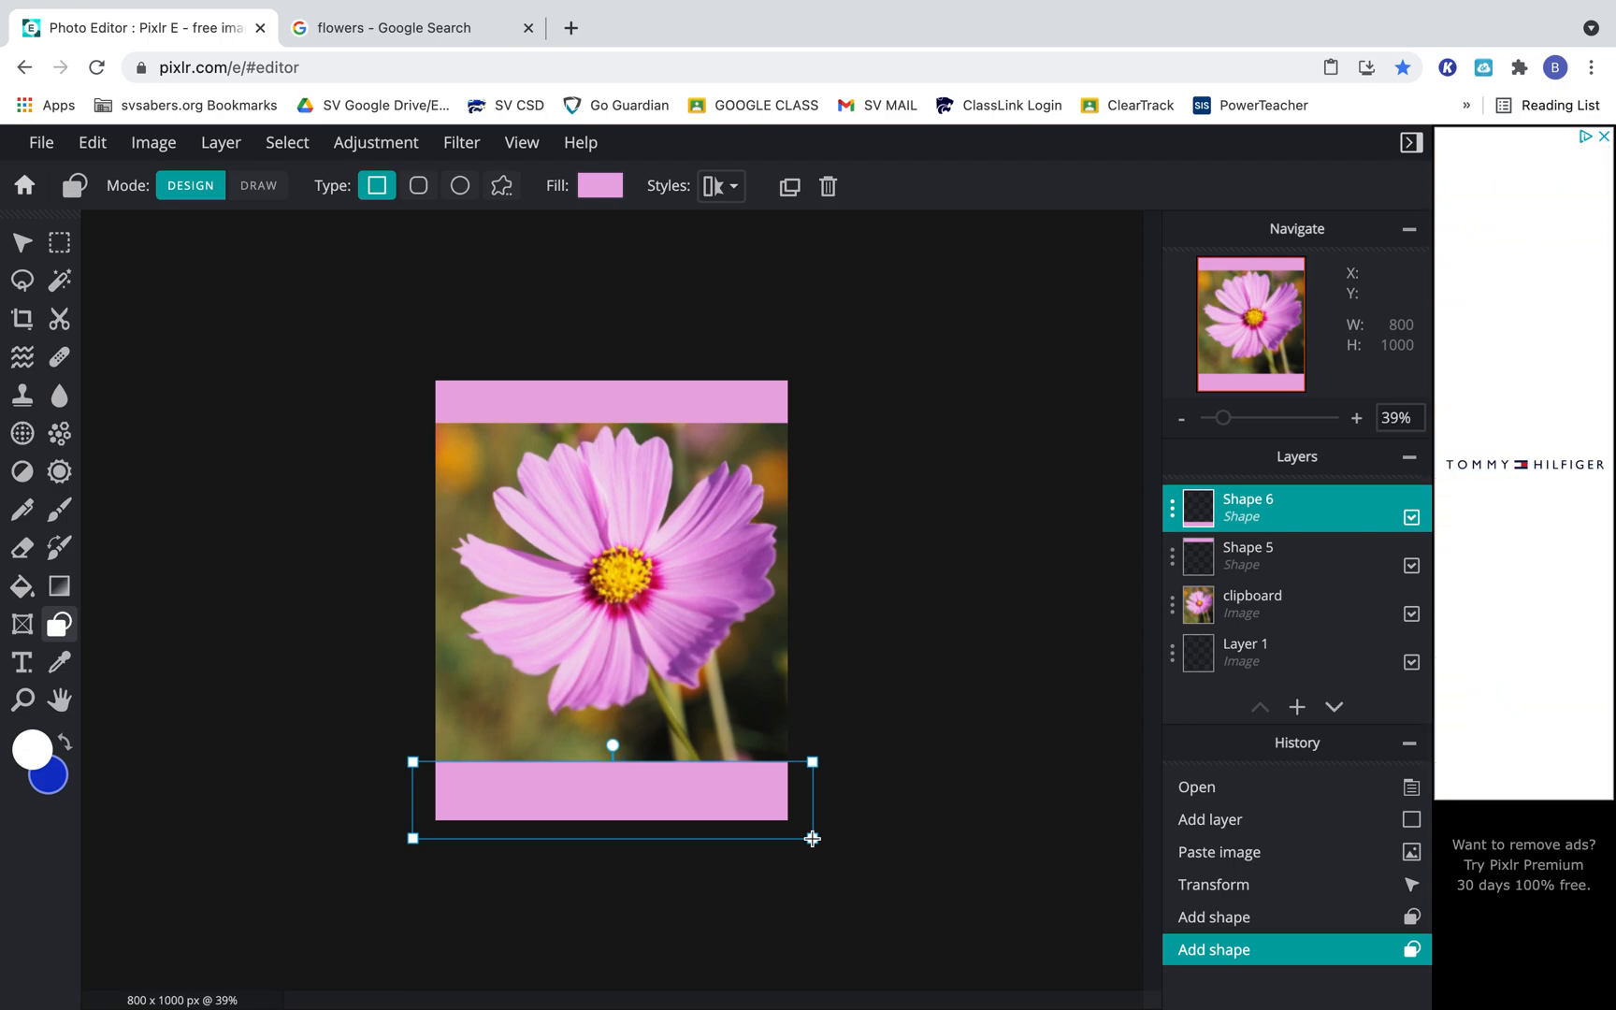
# Move the flower photo slightly down to about X -476, Y -25 between the pink bands and deselect it.
pyautogui.click(21, 241)
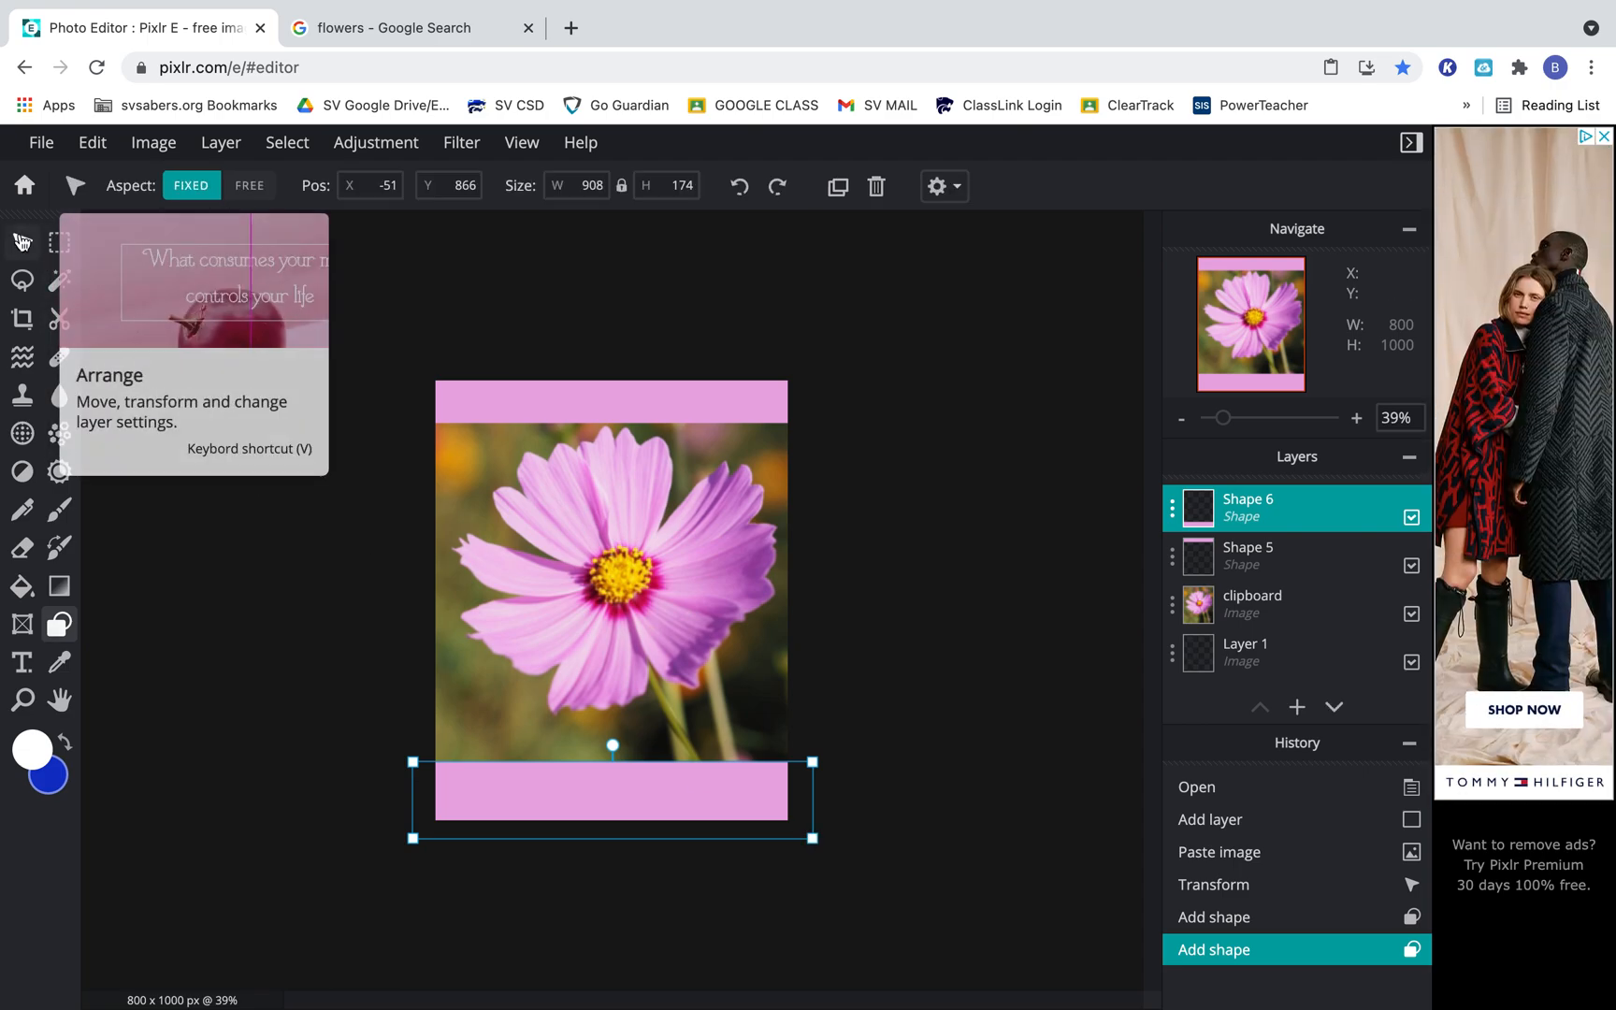
pyautogui.moveTo(655, 515); pyautogui.dragTo(655, 524)
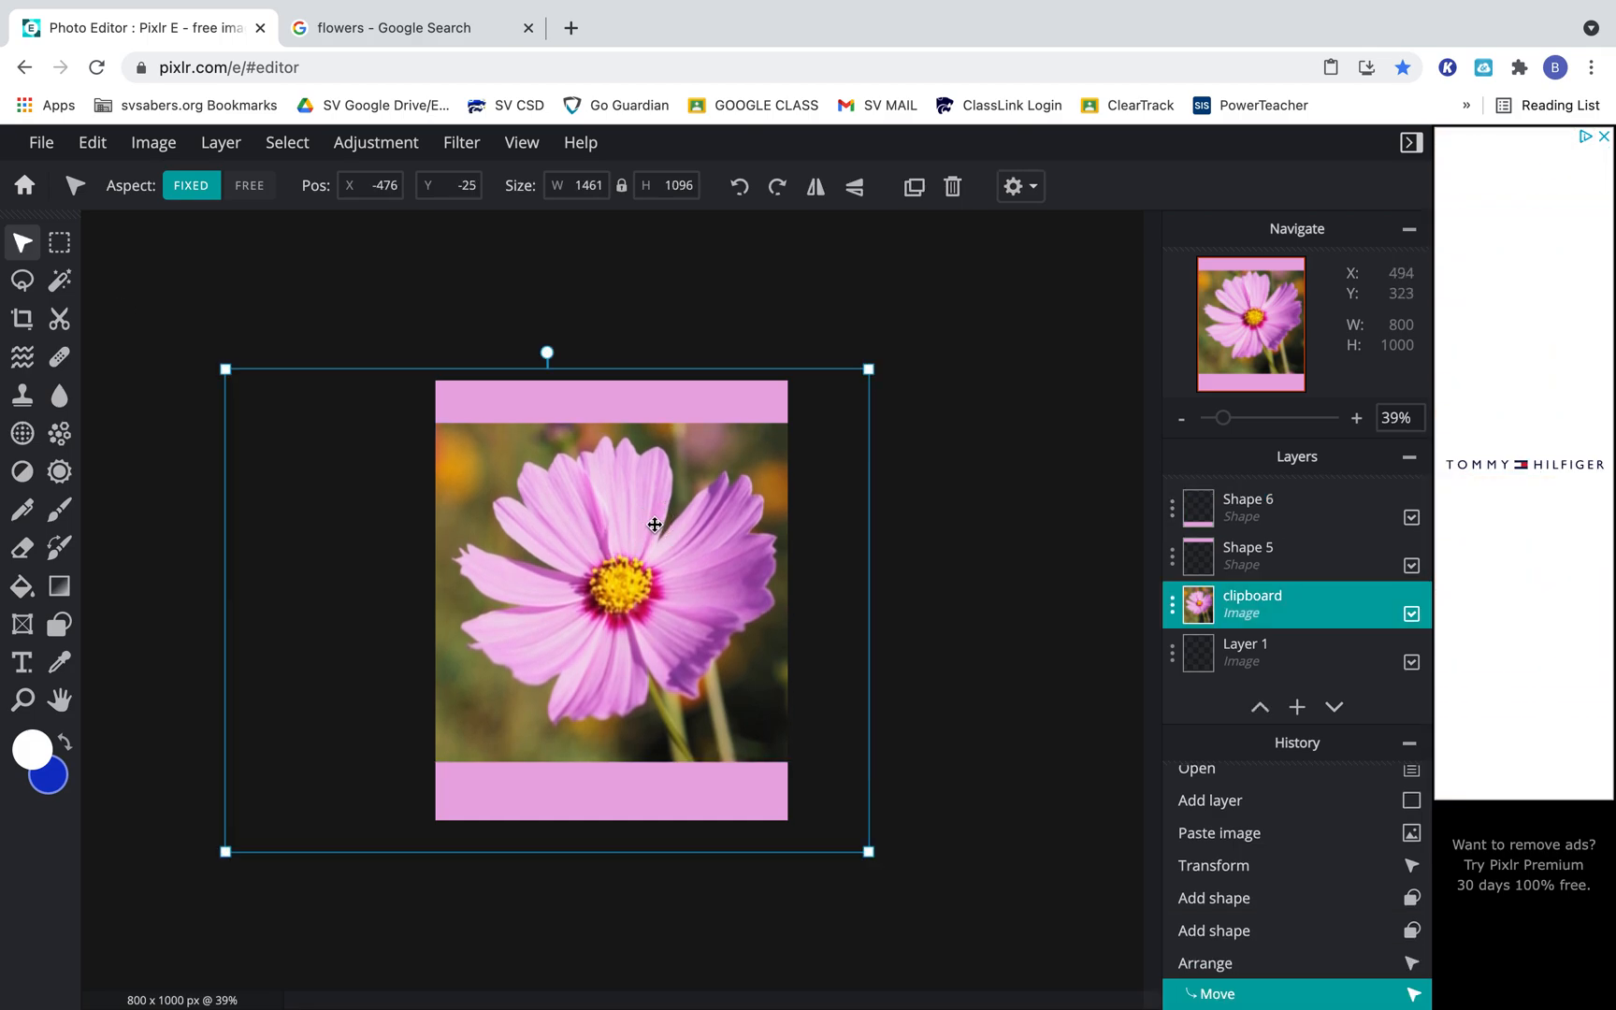
pyautogui.click(948, 465)
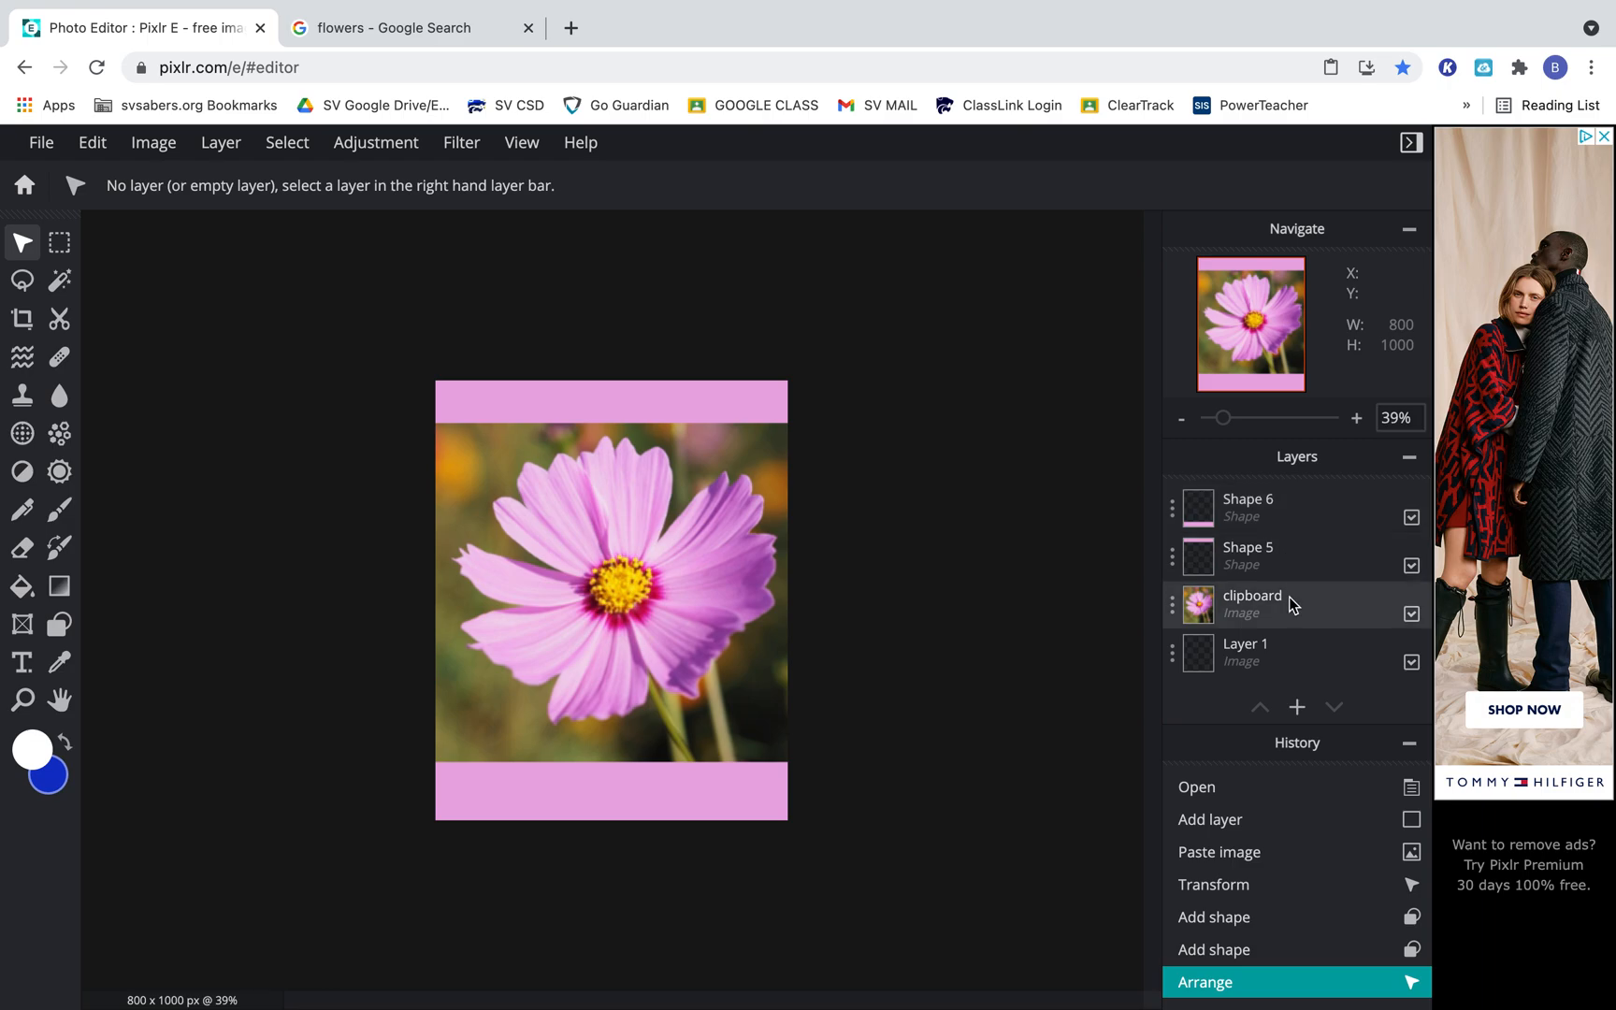
# Add a new text layer and replace its placeholder text with NAME.
pyautogui.click(24, 666)
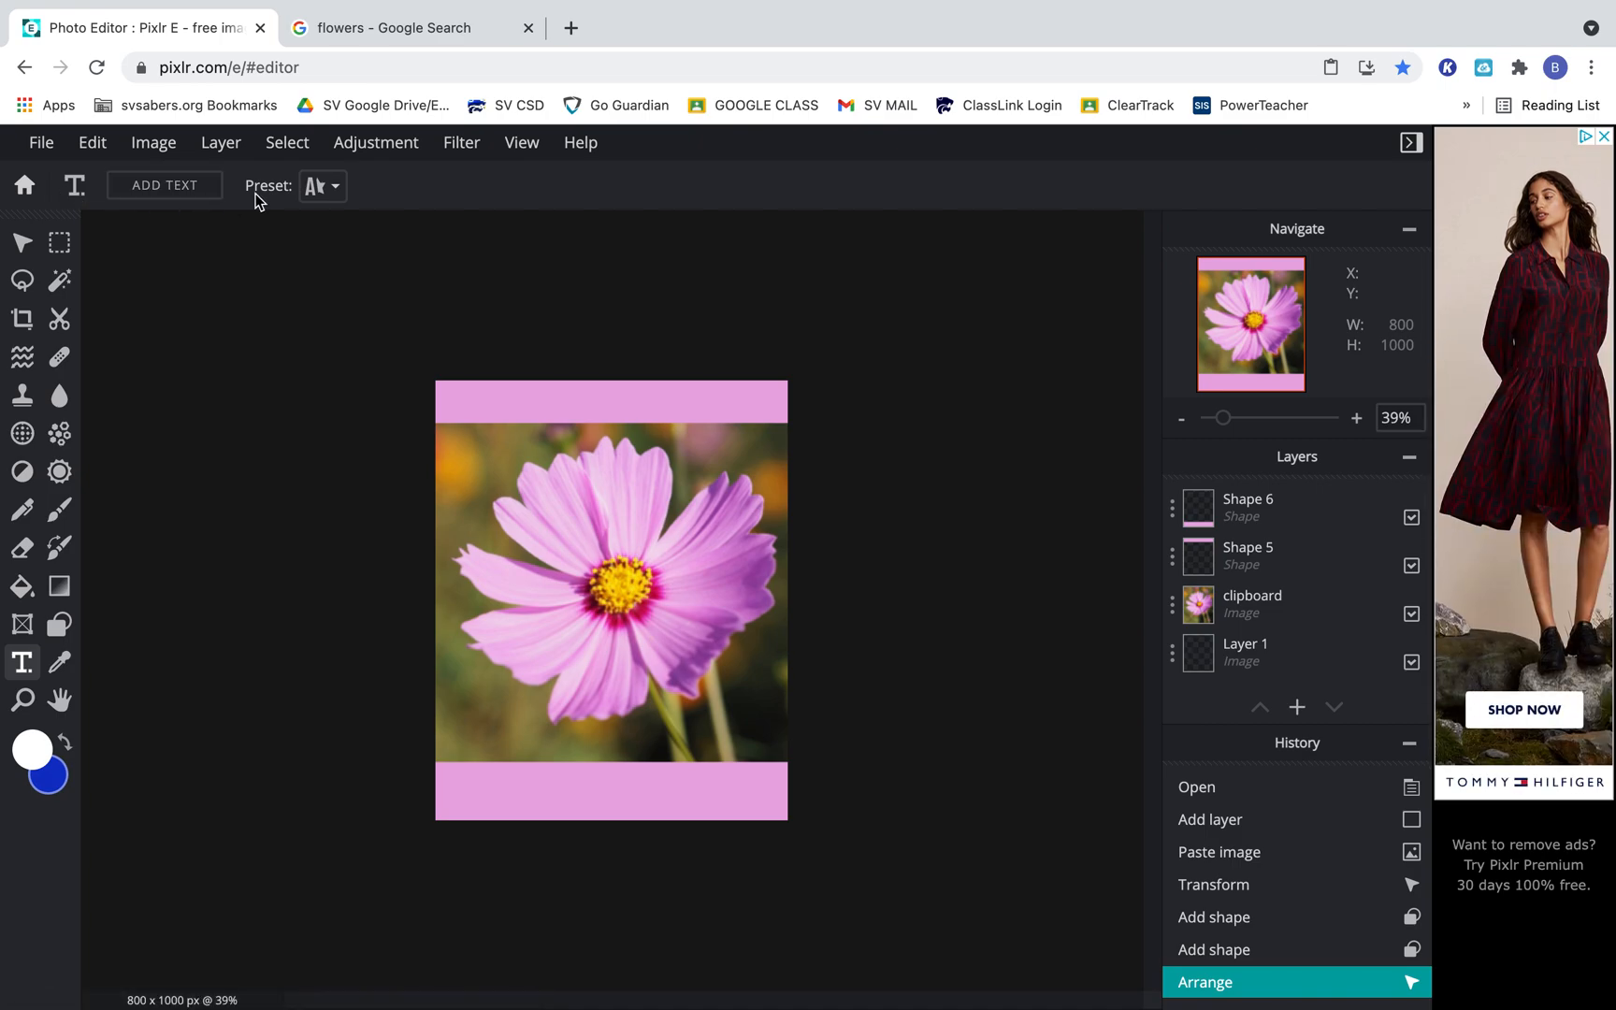
pyautogui.click(480, 481)
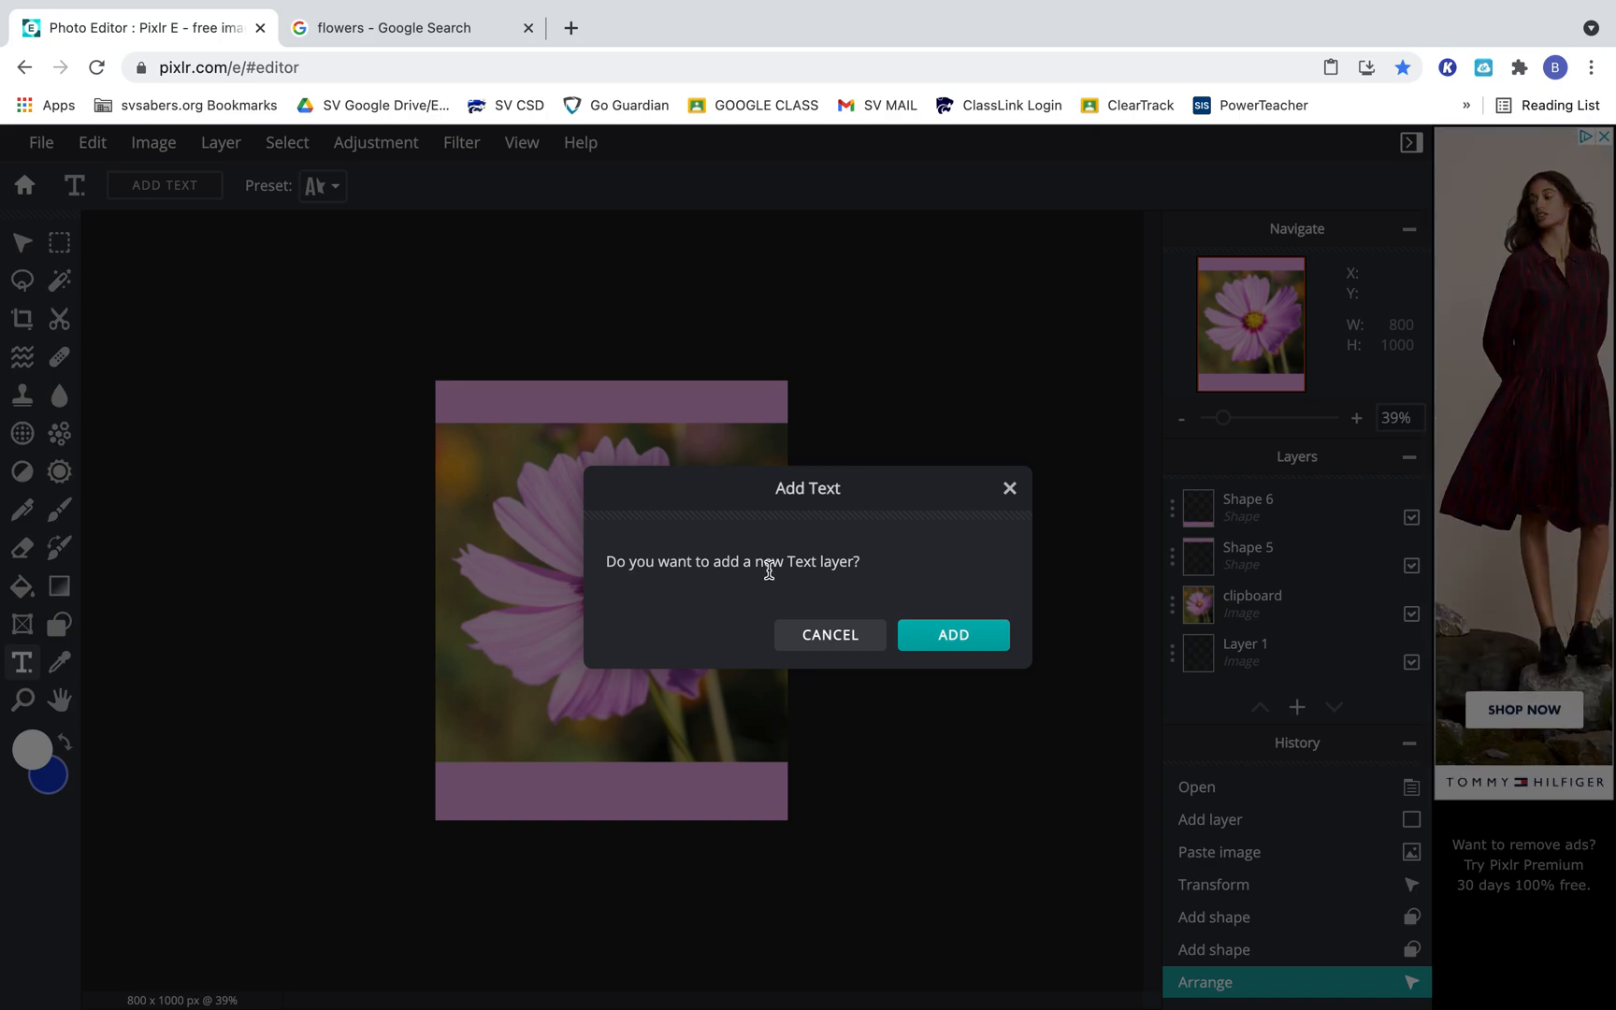
pyautogui.click(981, 635)
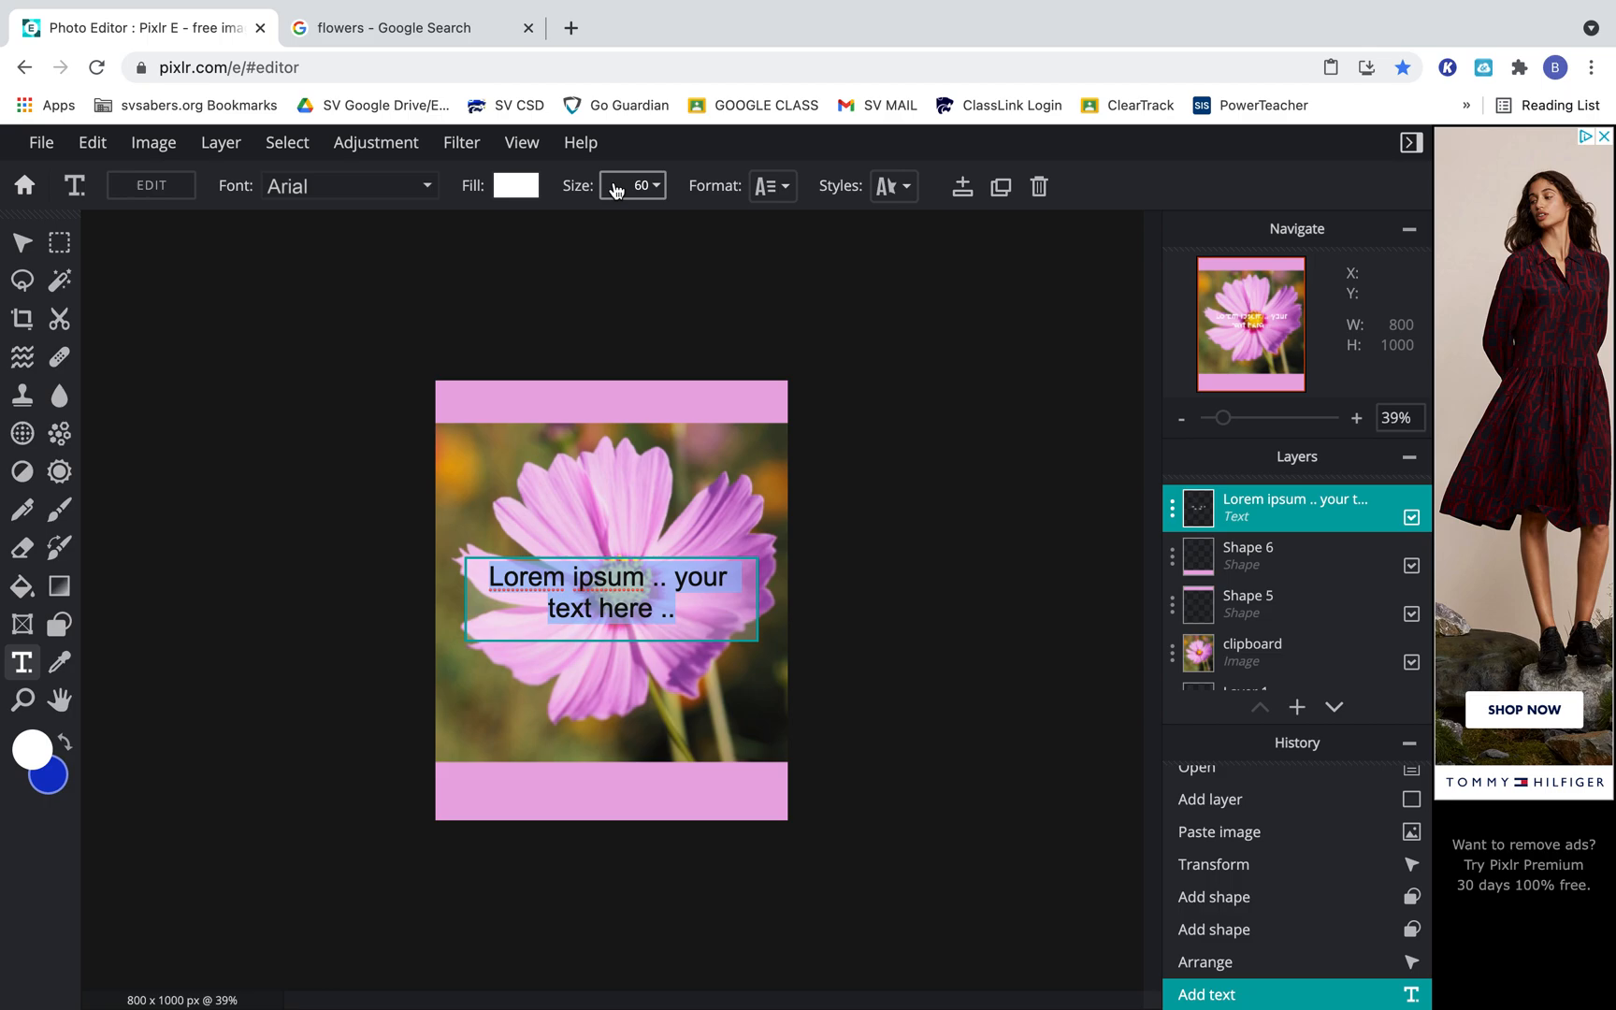
pyautogui.moveTo(694, 617); pyautogui.dragTo(482, 579)
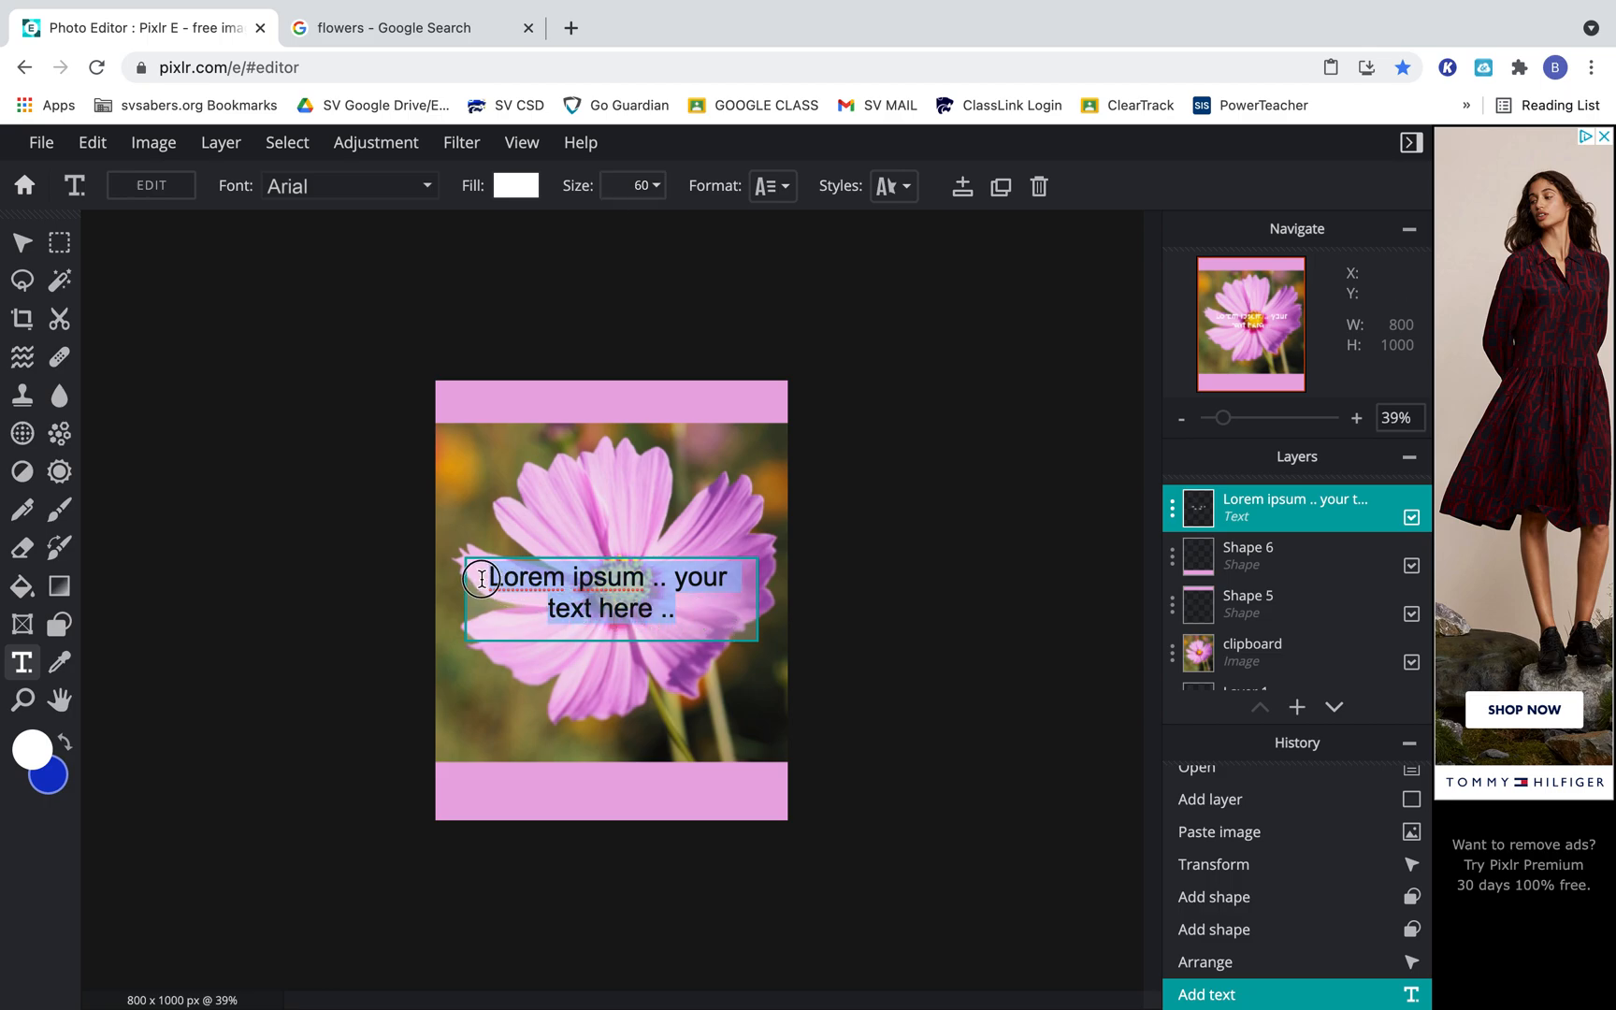
pyautogui.write('NAME')
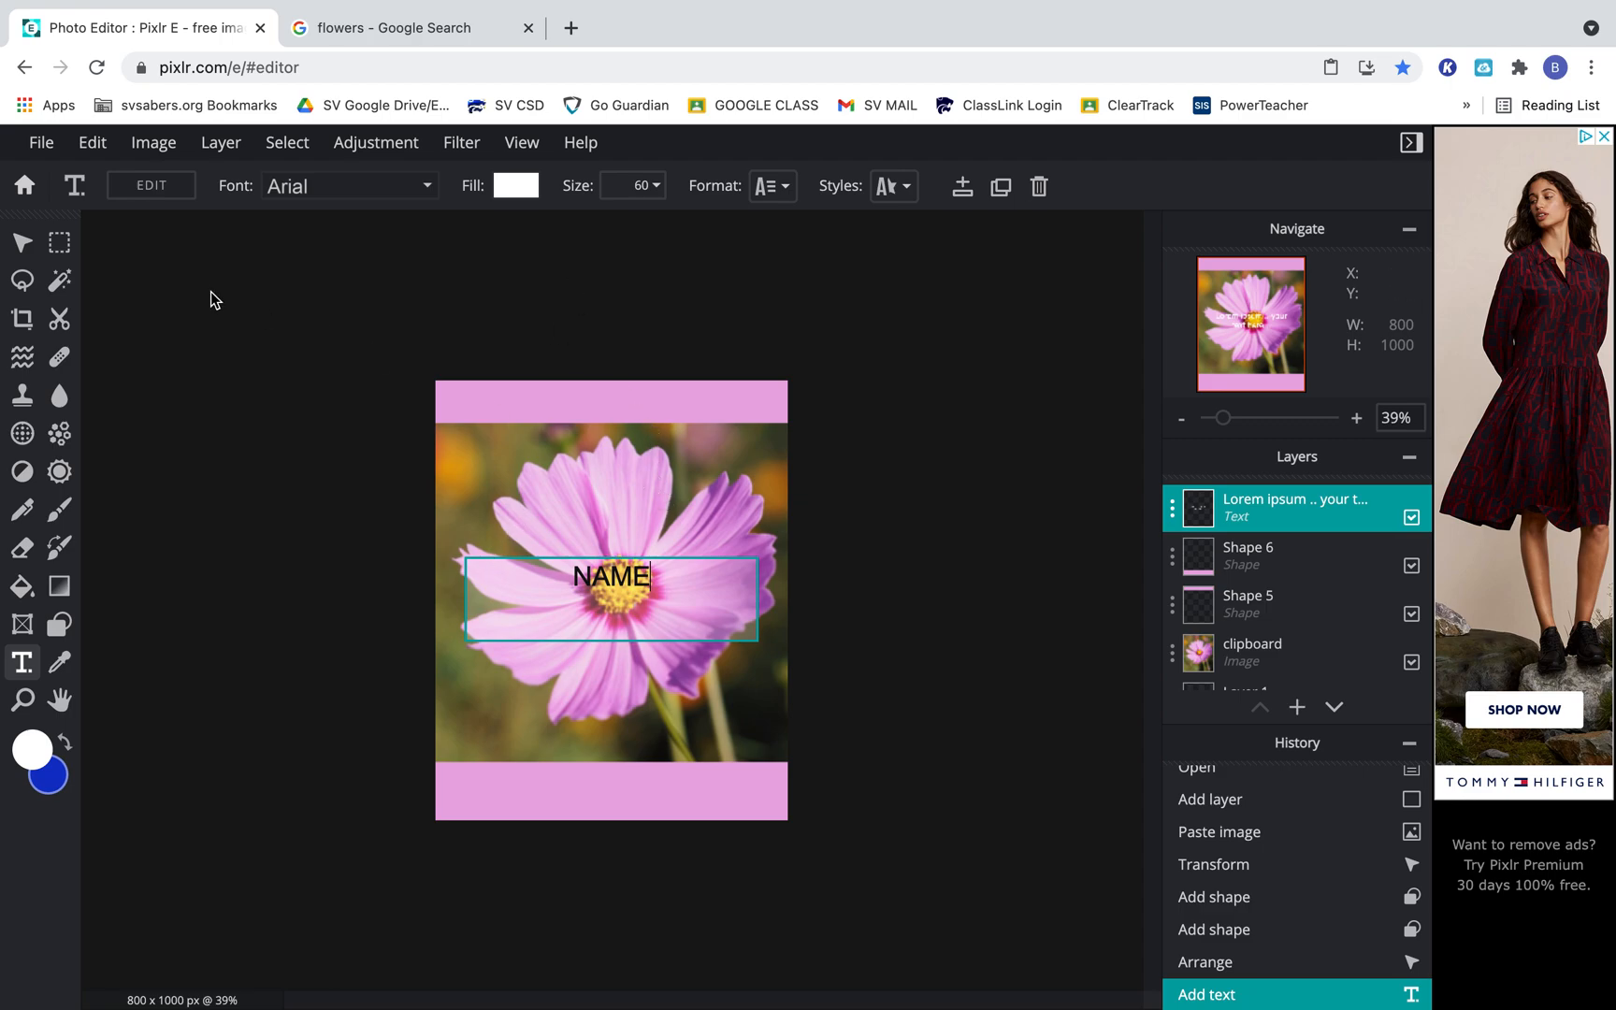
# Move the NAME text onto the right end of the lower pink band, at about X 342, Y 902.
pyautogui.click(24, 245)
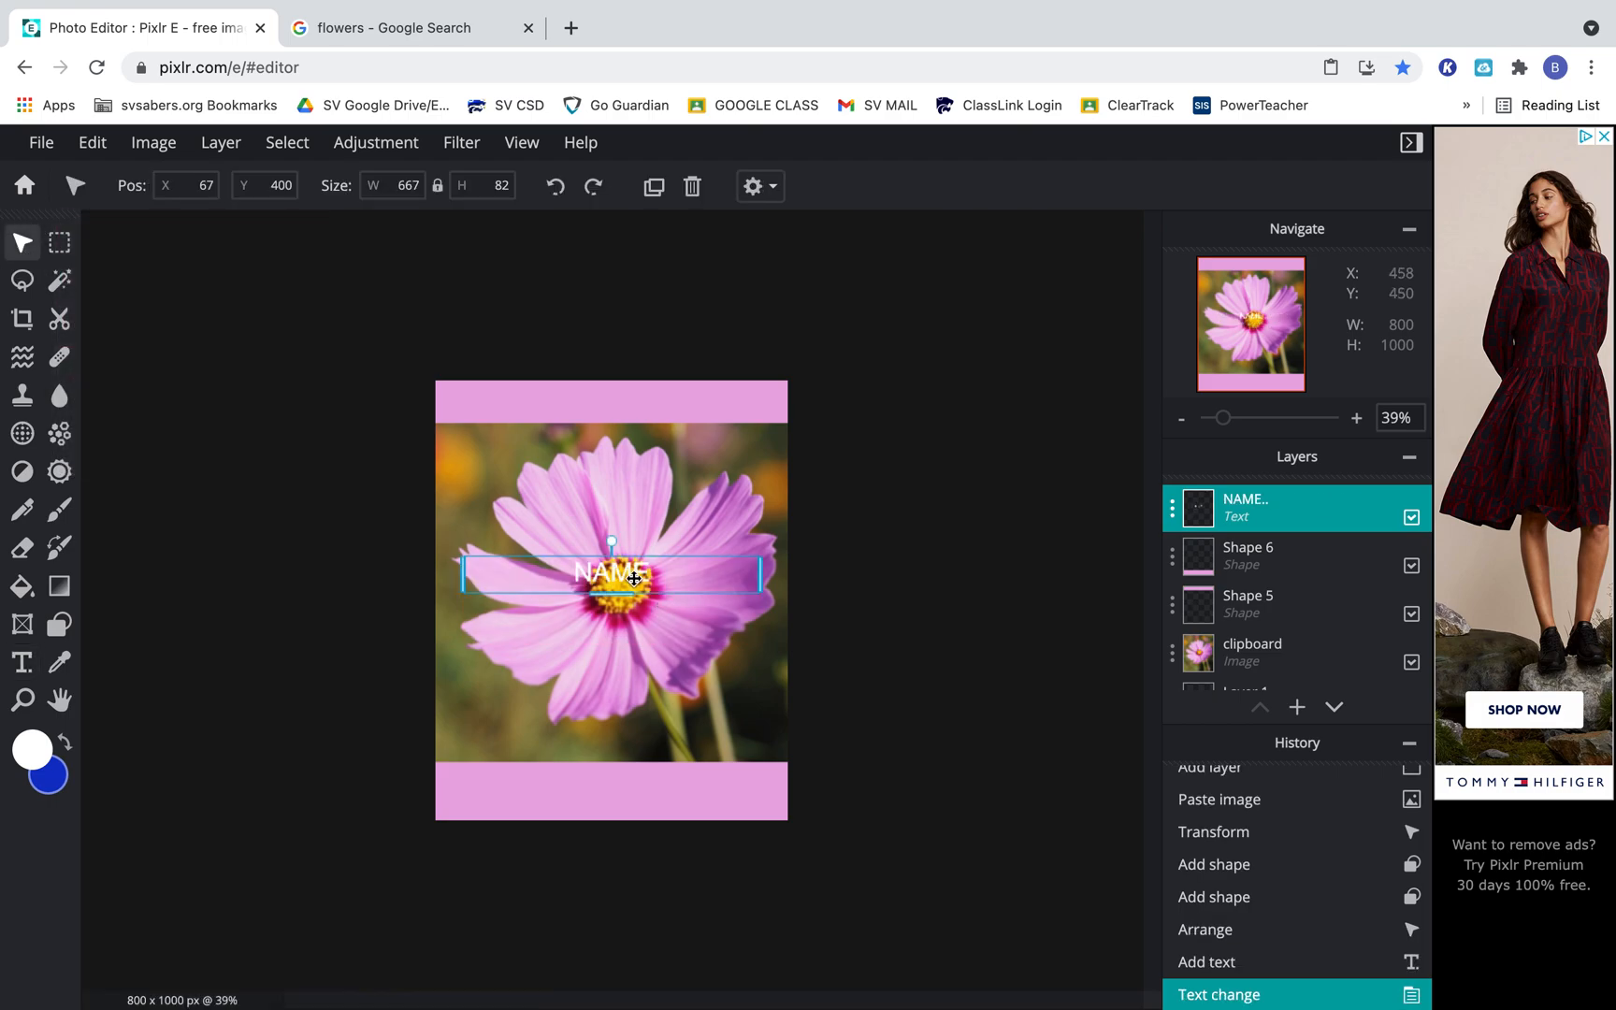
pyautogui.moveTo(617, 559); pyautogui.dragTo(740, 788)
pyautogui.click(877, 681)
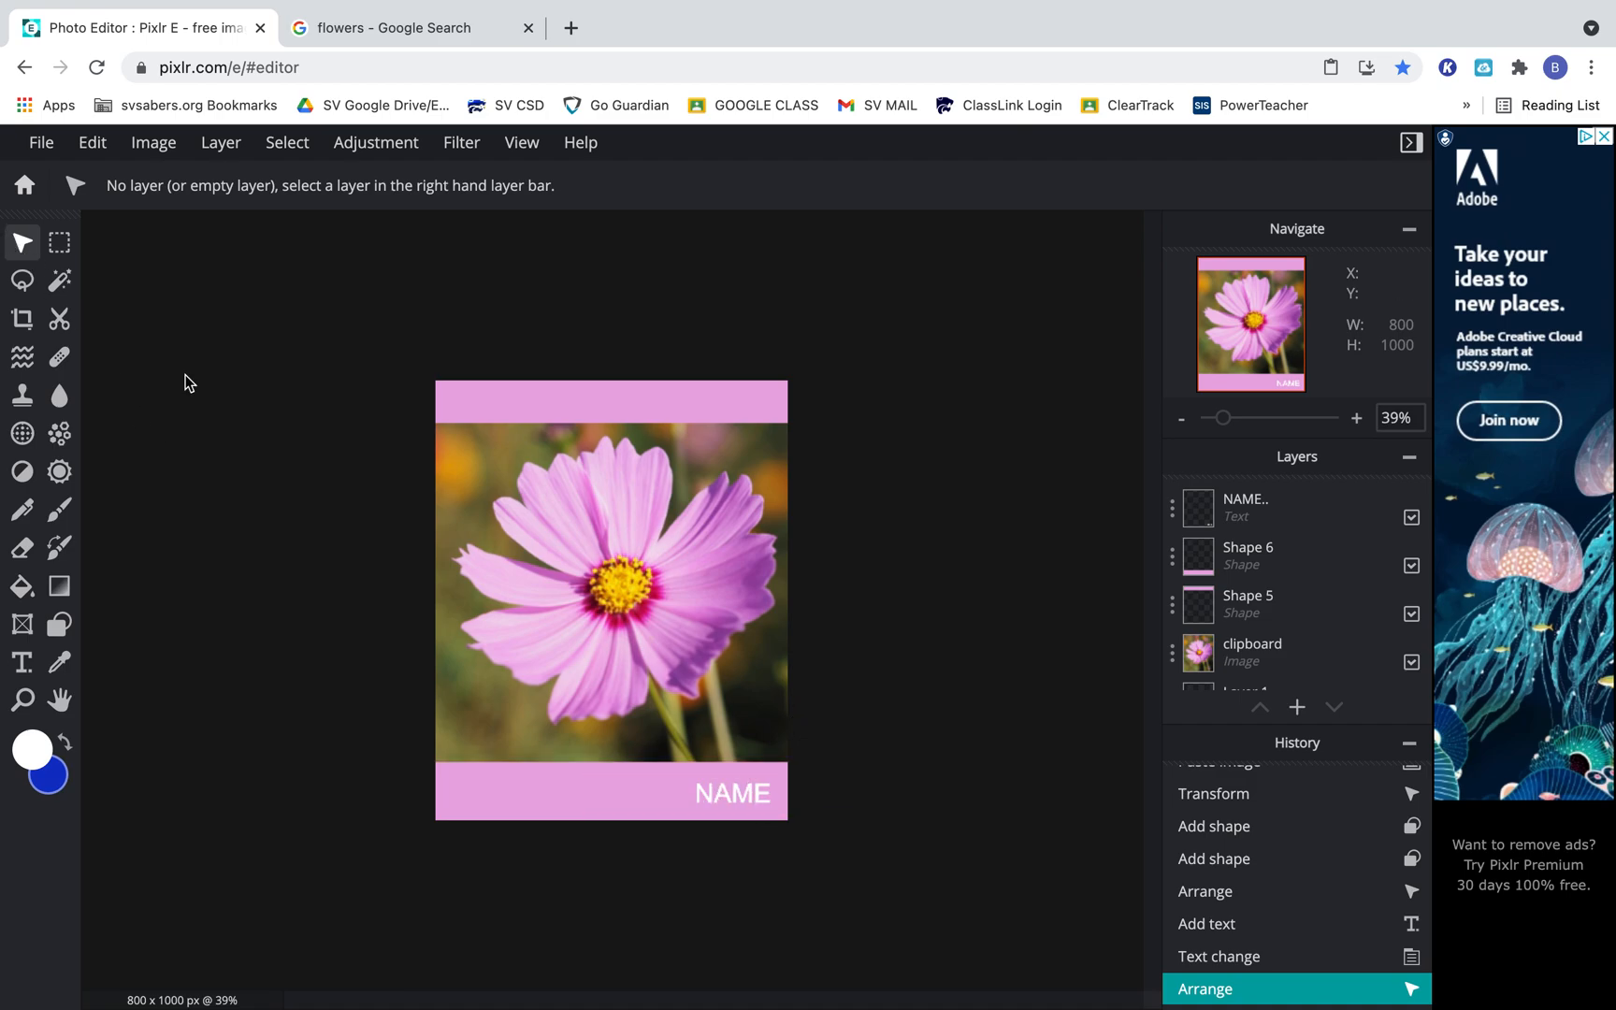
# Set the NAME text's fill to purple #9942A1 sampled from a flower petal, and deselect the text layer.
pyautogui.doubleClick(730, 791)
pyautogui.click(816, 820)
pyautogui.moveTo(807, 793); pyautogui.dragTo(688, 794)
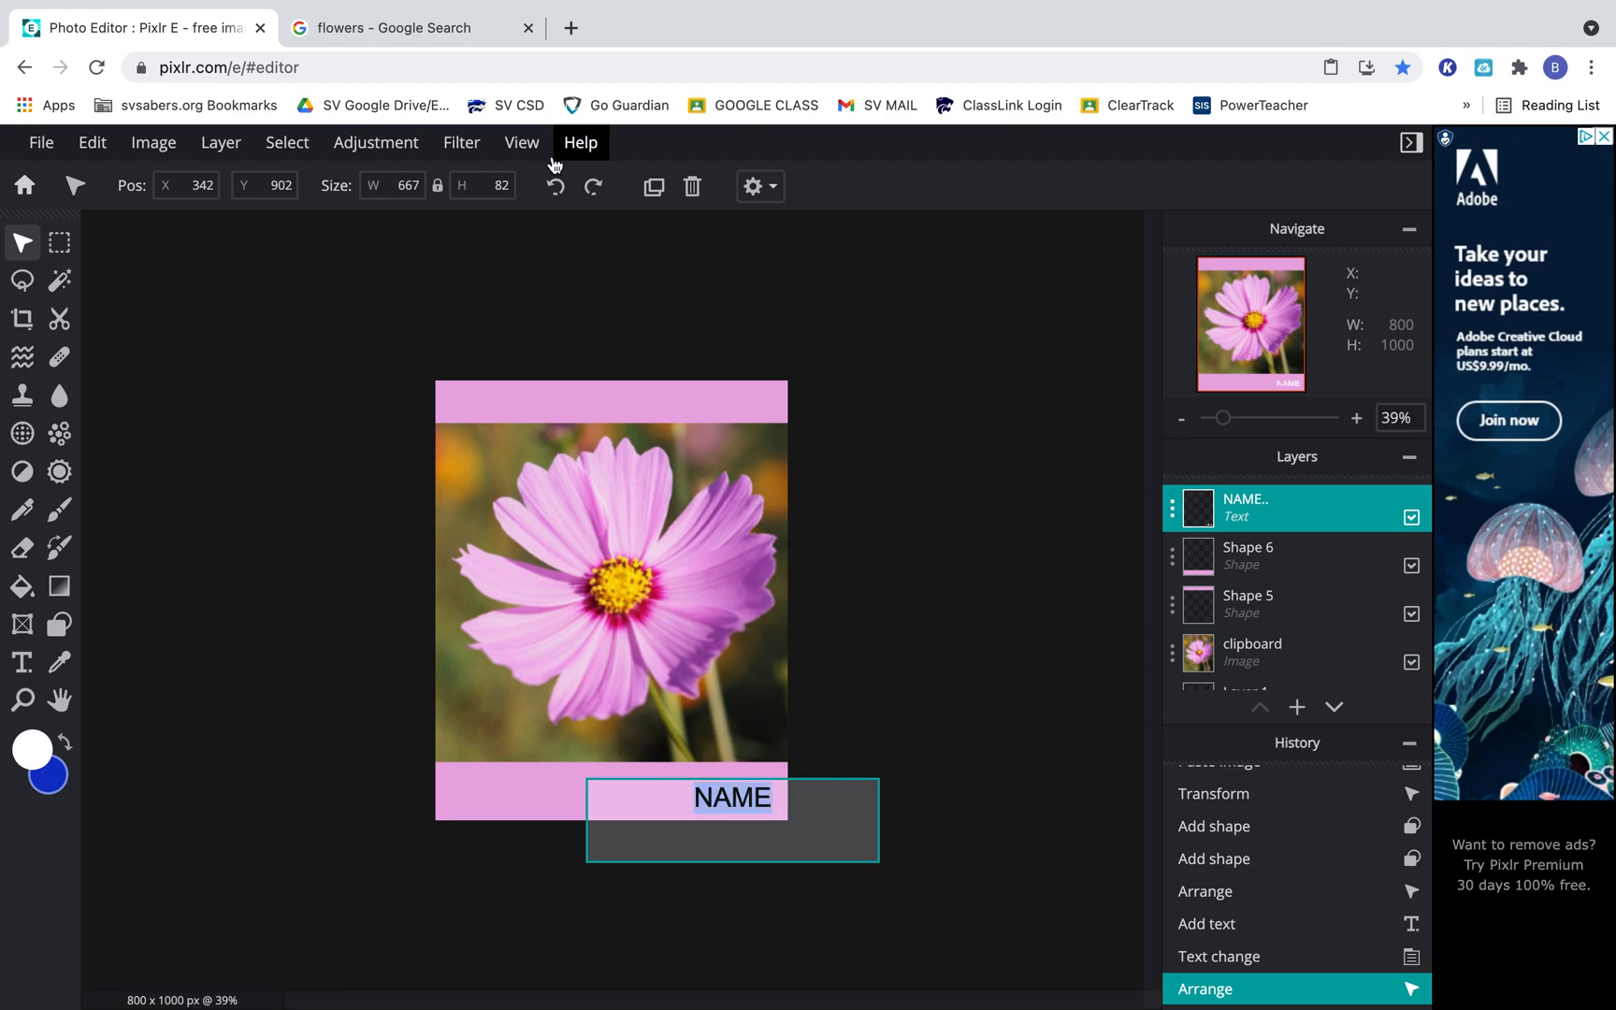
pyautogui.click(24, 662)
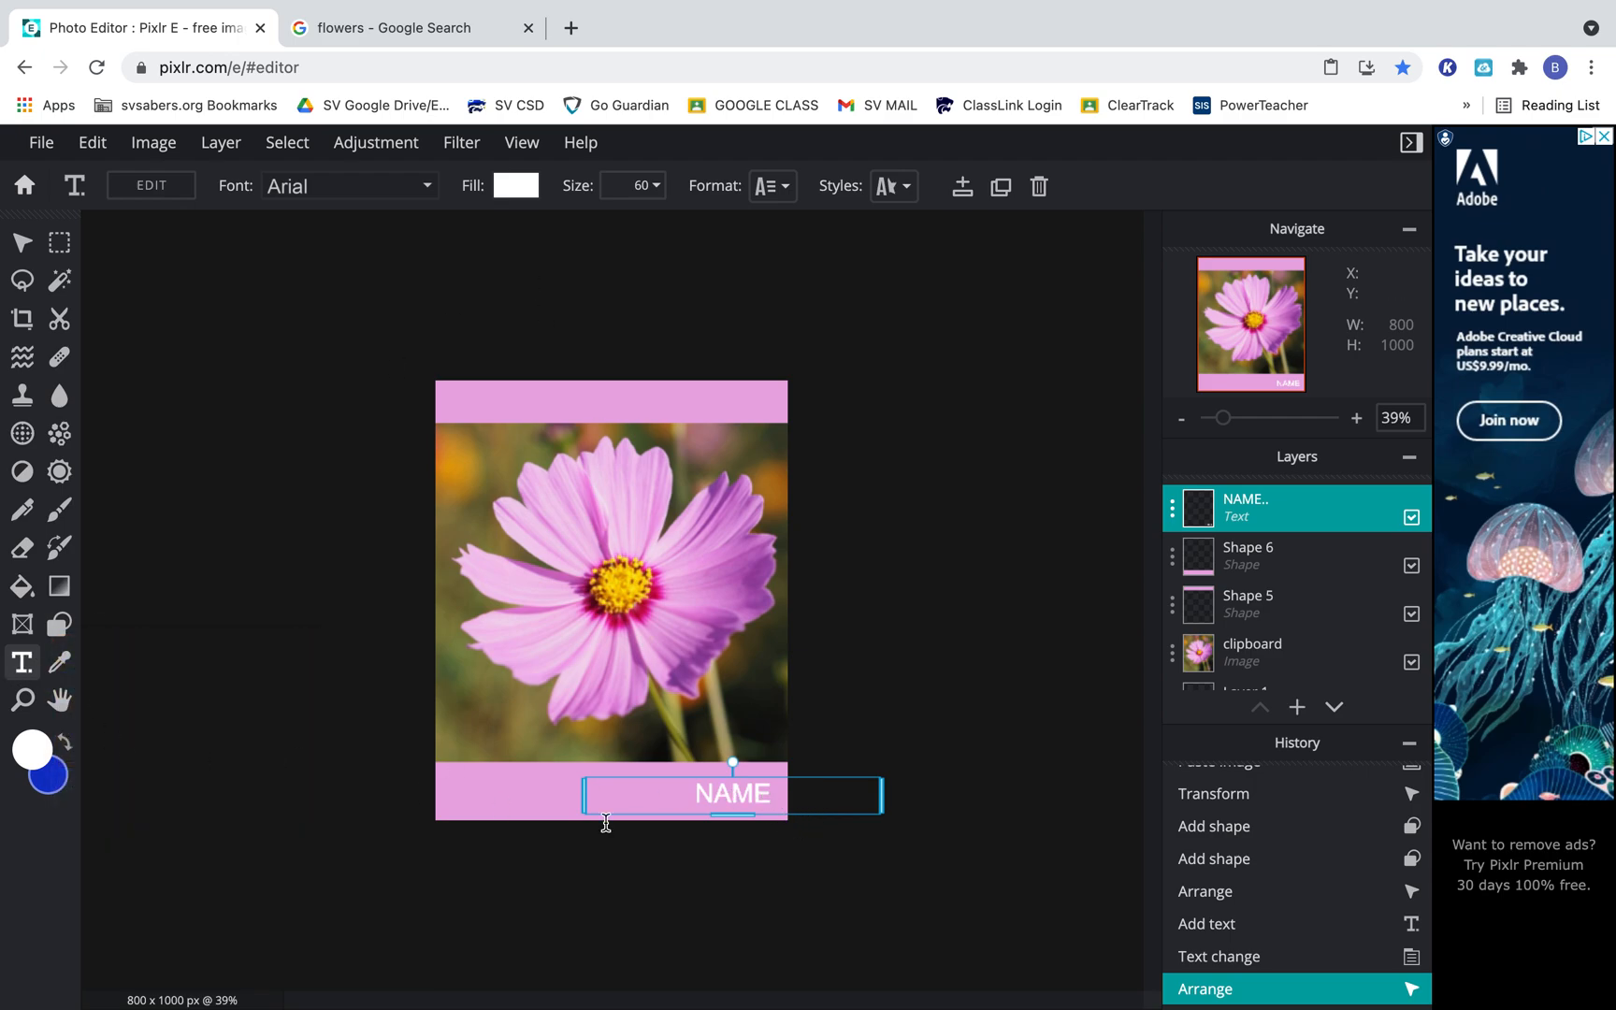
pyautogui.doubleClick(748, 796)
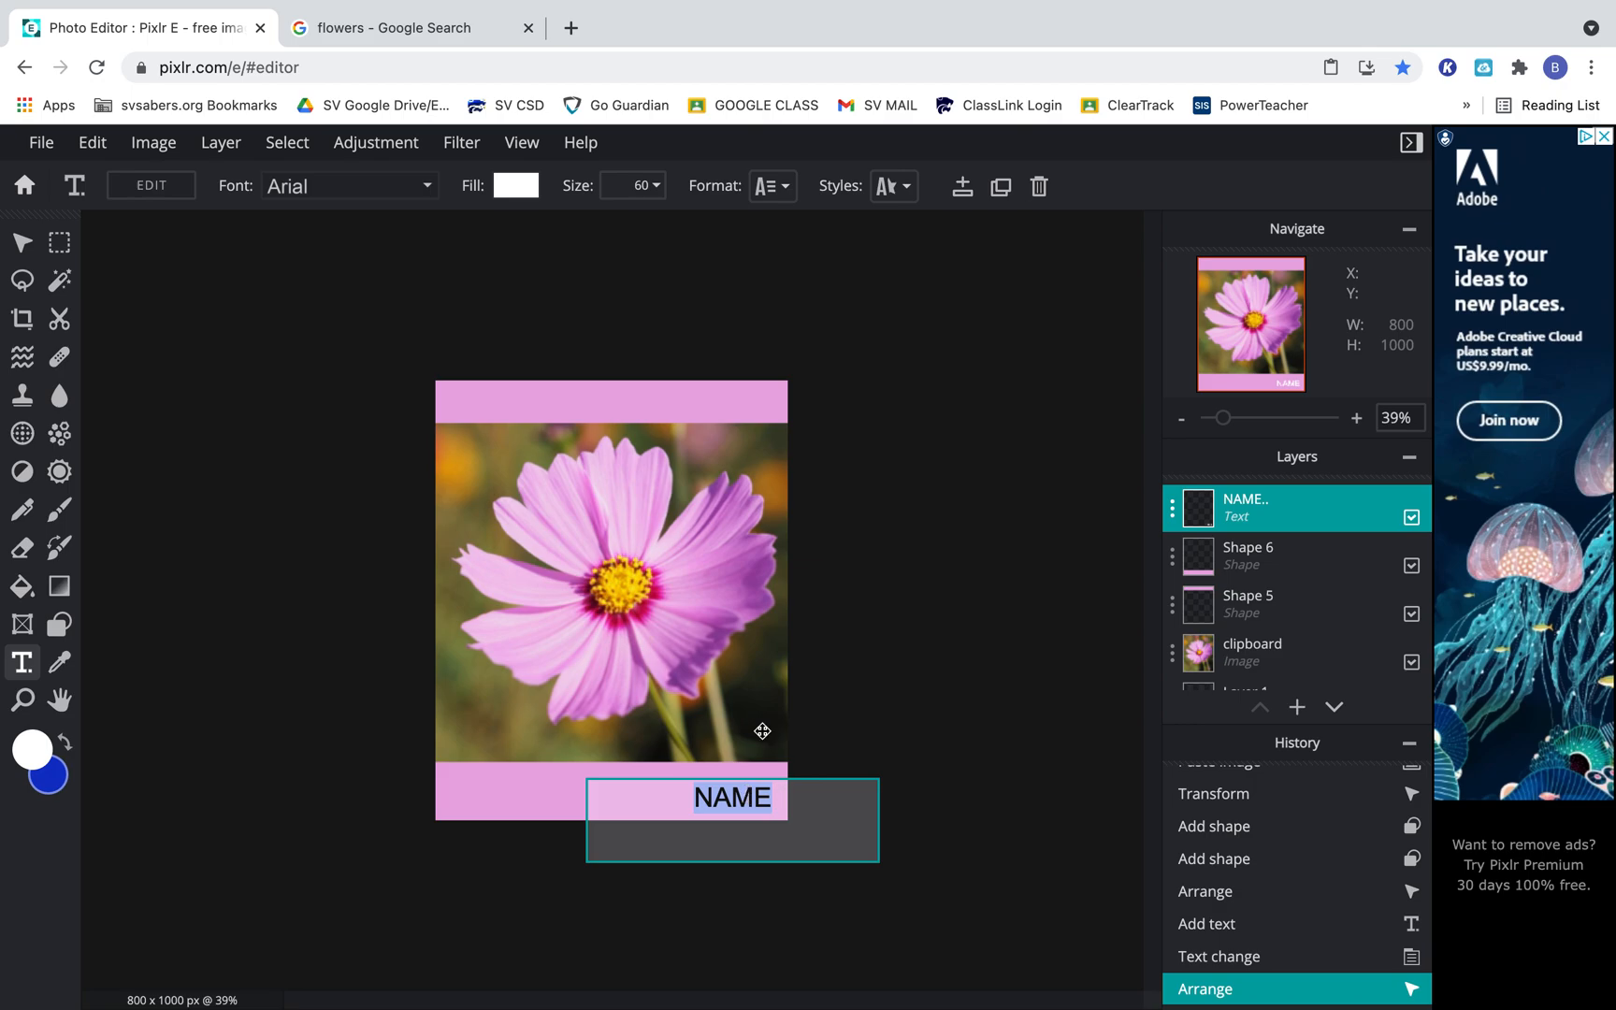
pyautogui.click(520, 187)
pyautogui.moveTo(573, 233); pyautogui.dragTo(1226, 217)
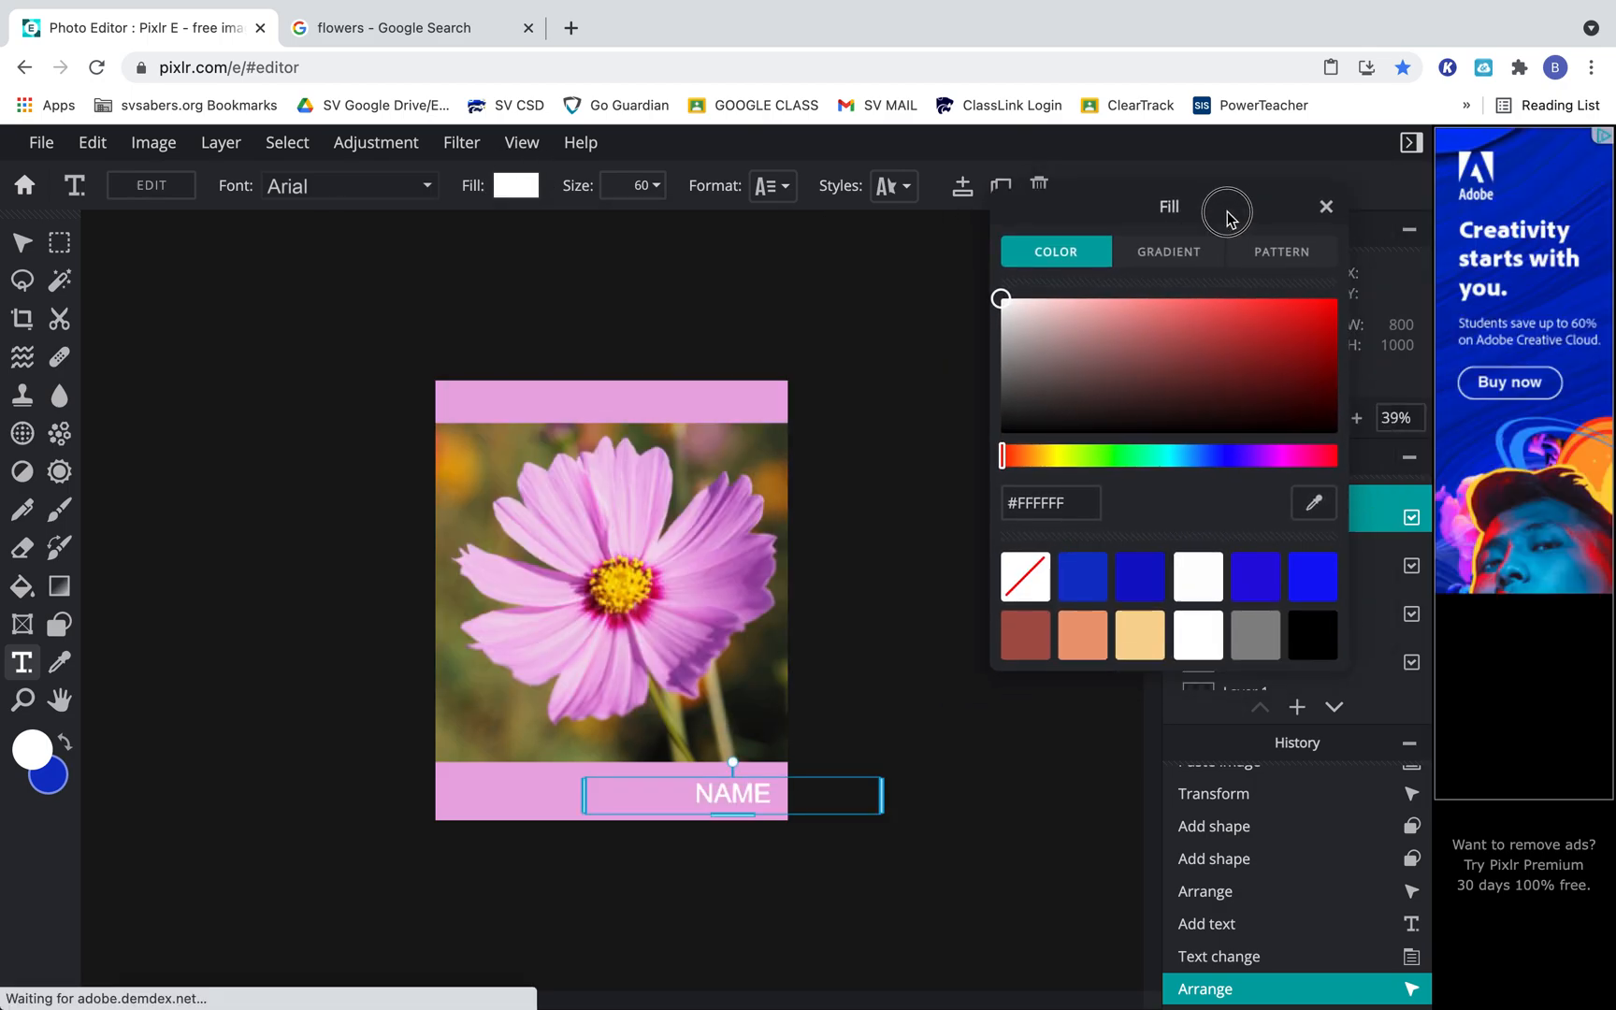
pyautogui.click(1314, 506)
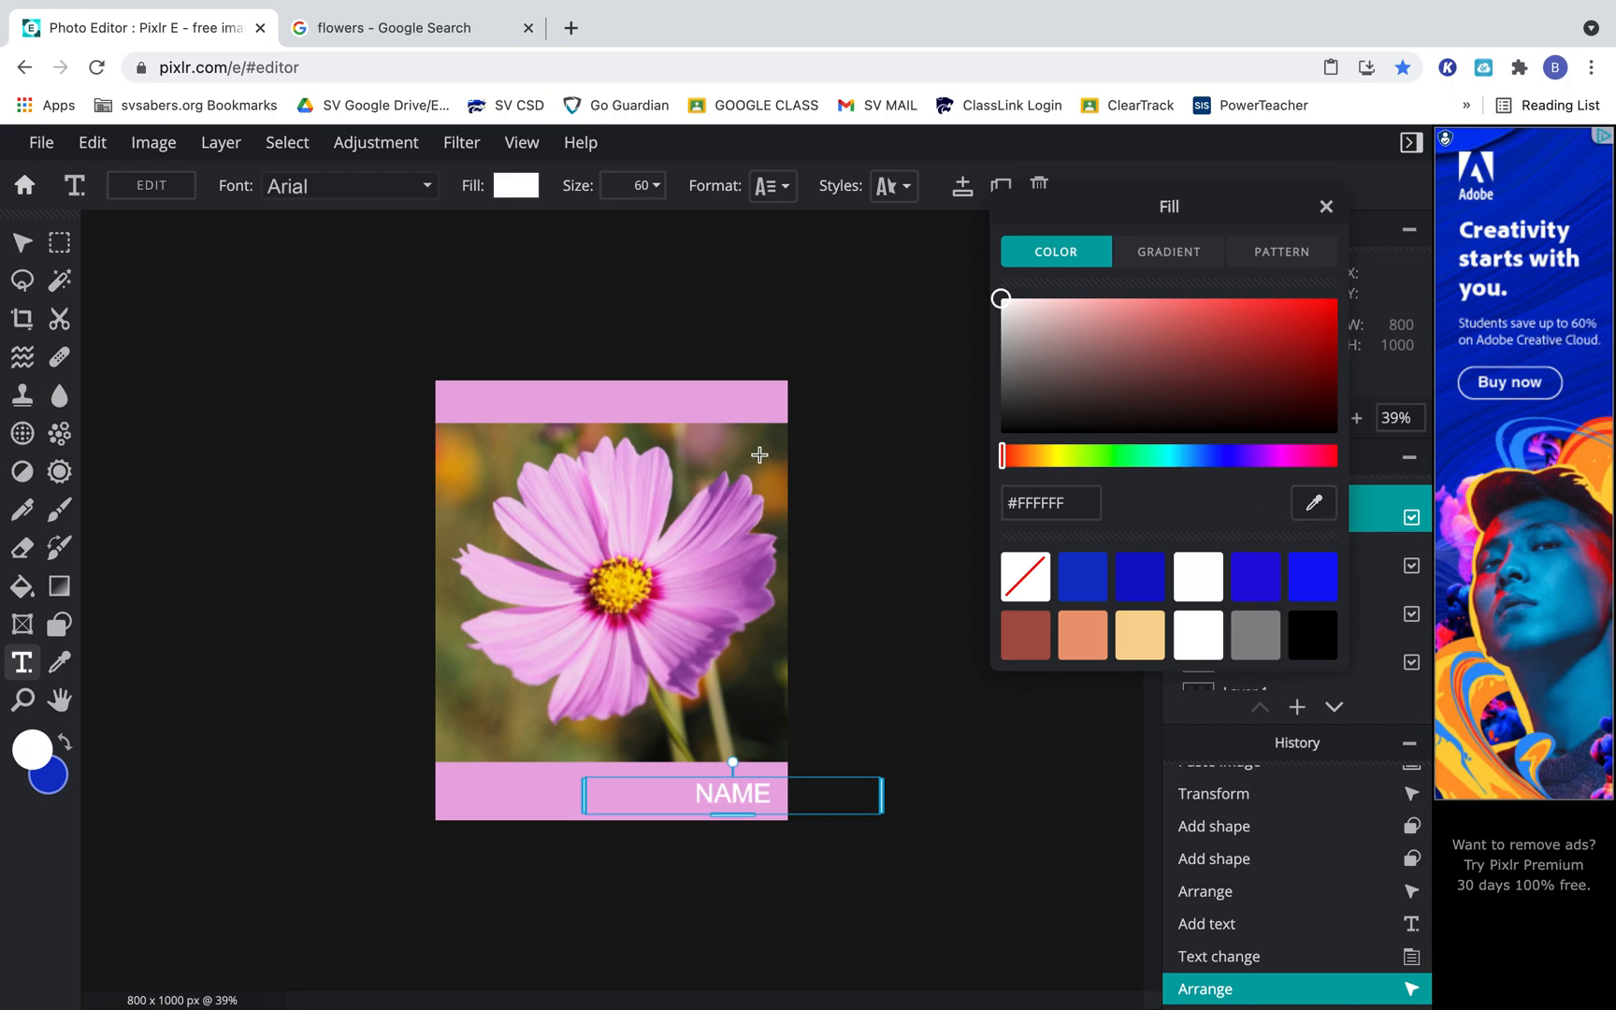
pyautogui.click(759, 568)
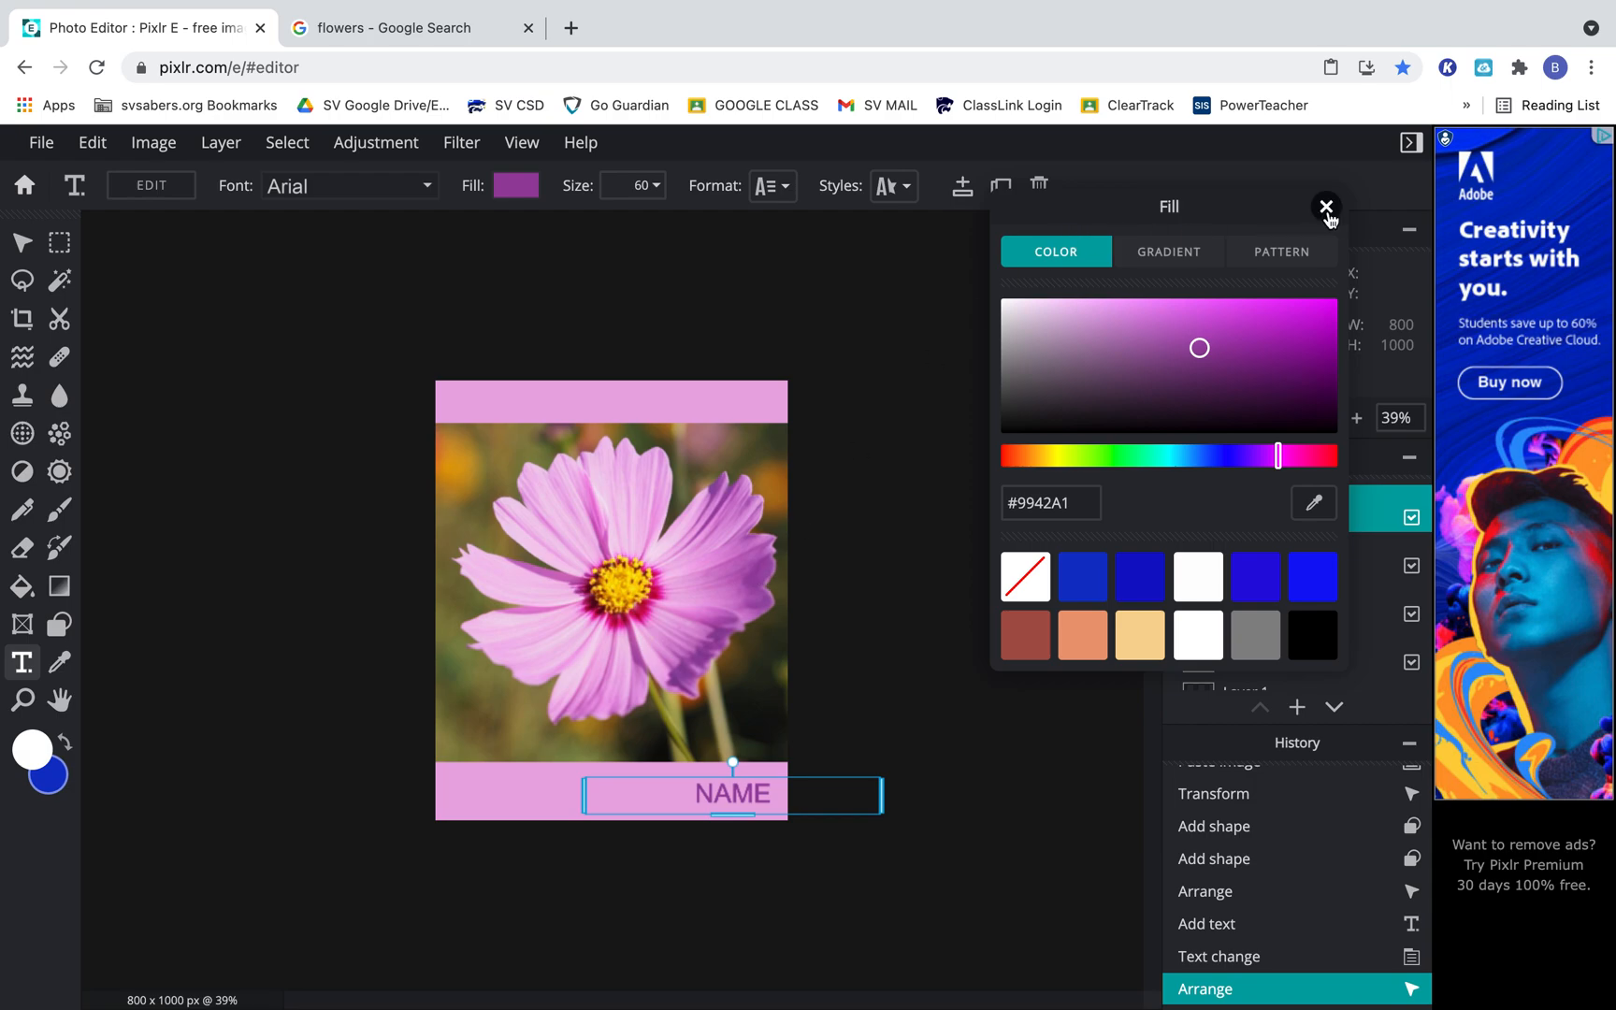
pyautogui.click(1326, 207)
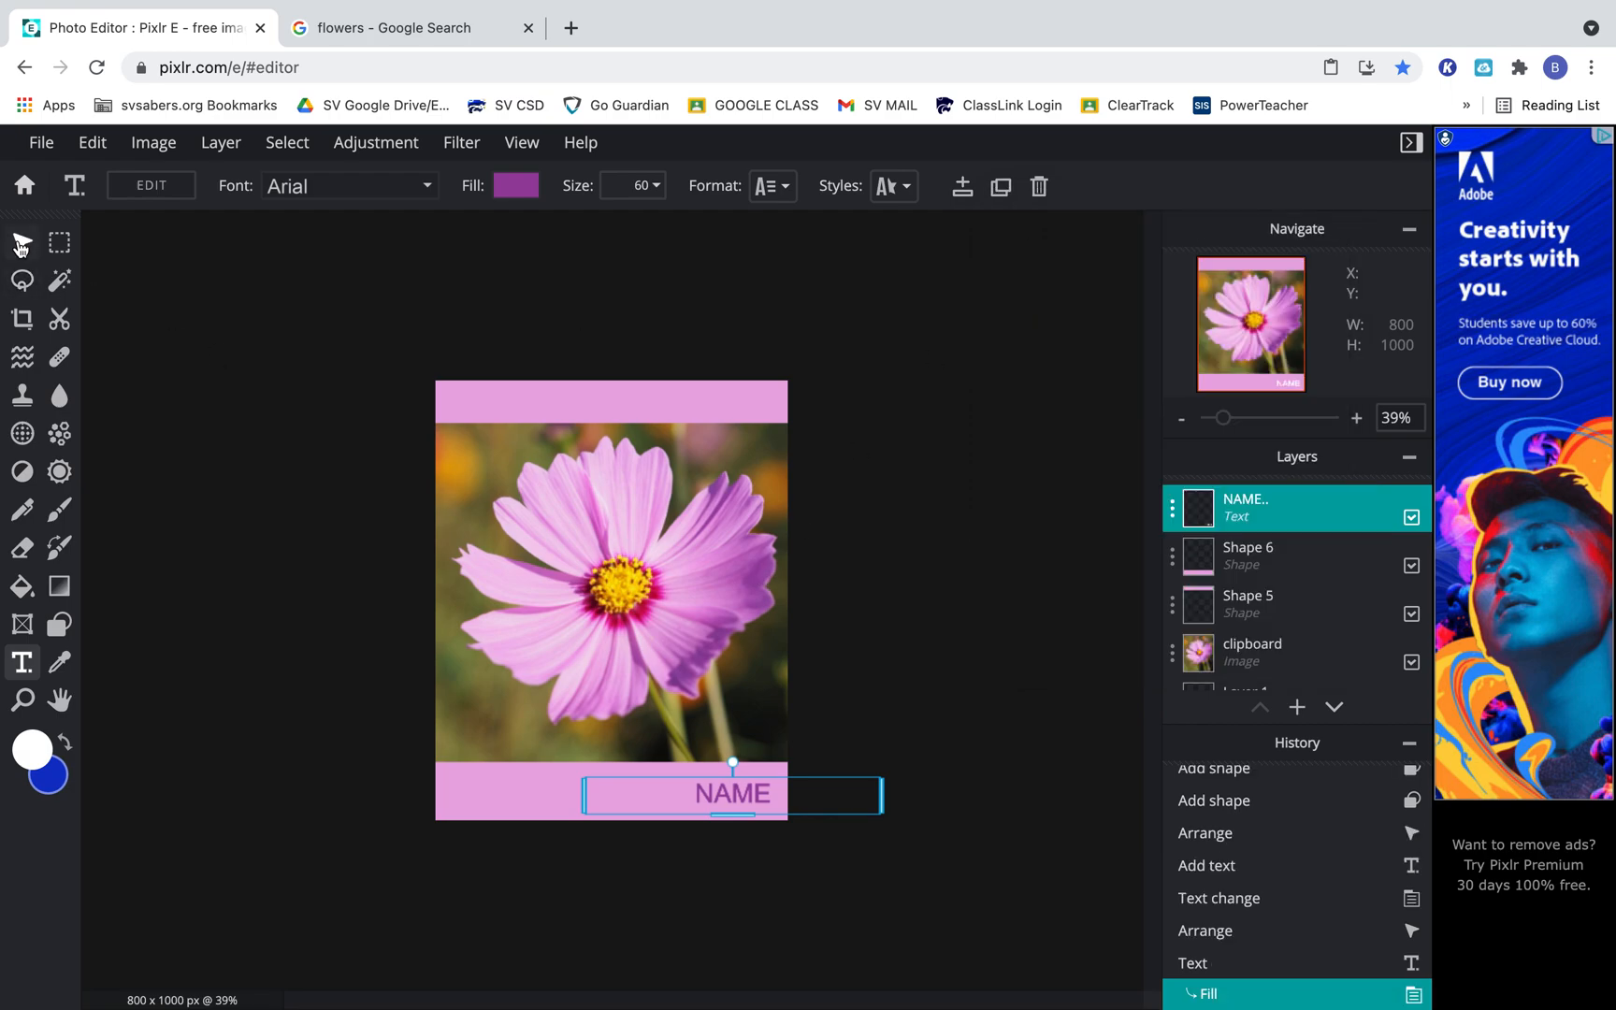
pyautogui.click(21, 245)
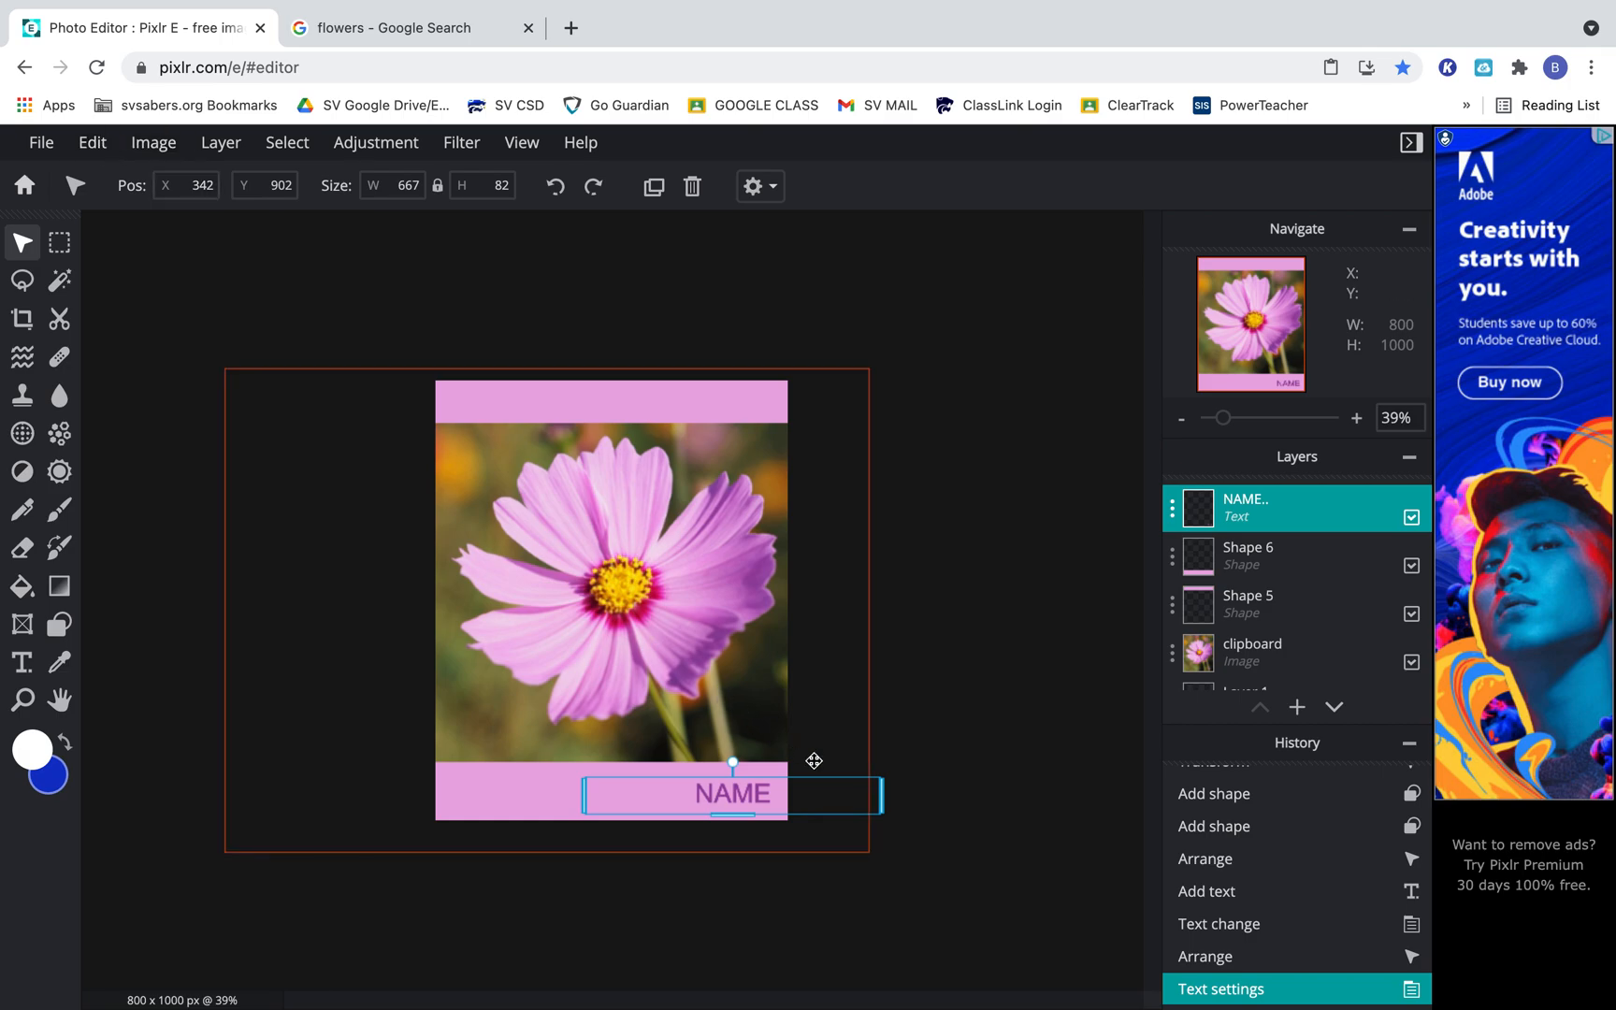
pyautogui.click(969, 697)
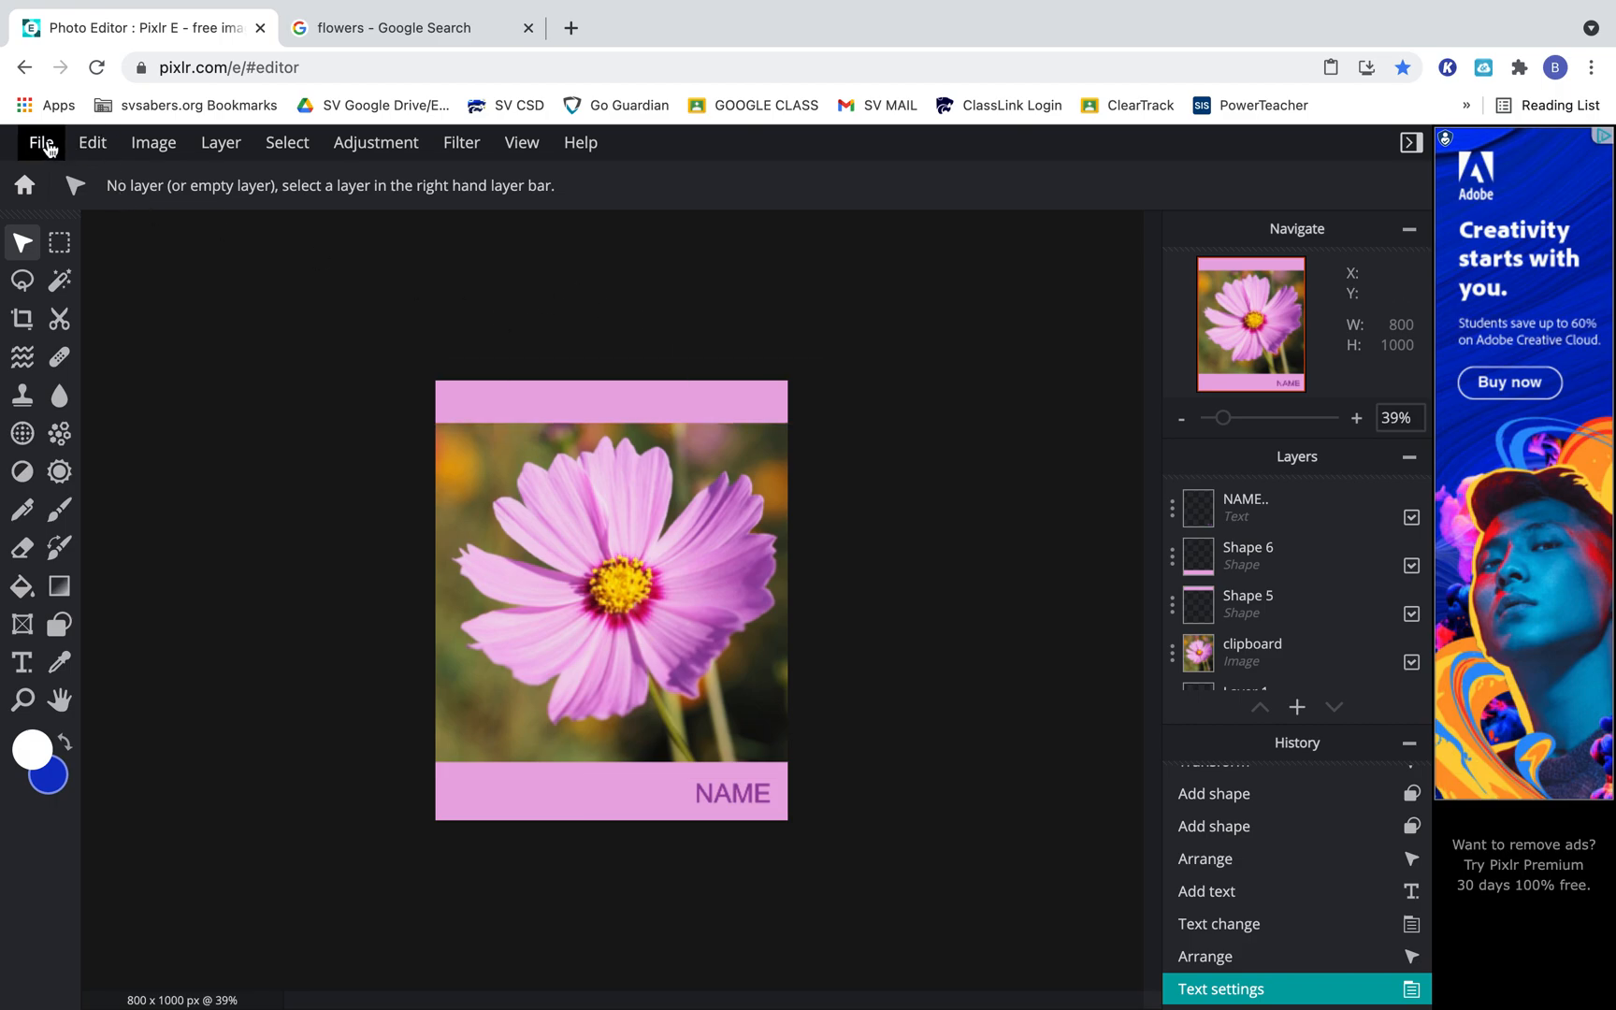
# Save the project to the computer as Last Name TEST in the native PXZ format and close the save dialog.
pyautogui.click(42, 143)
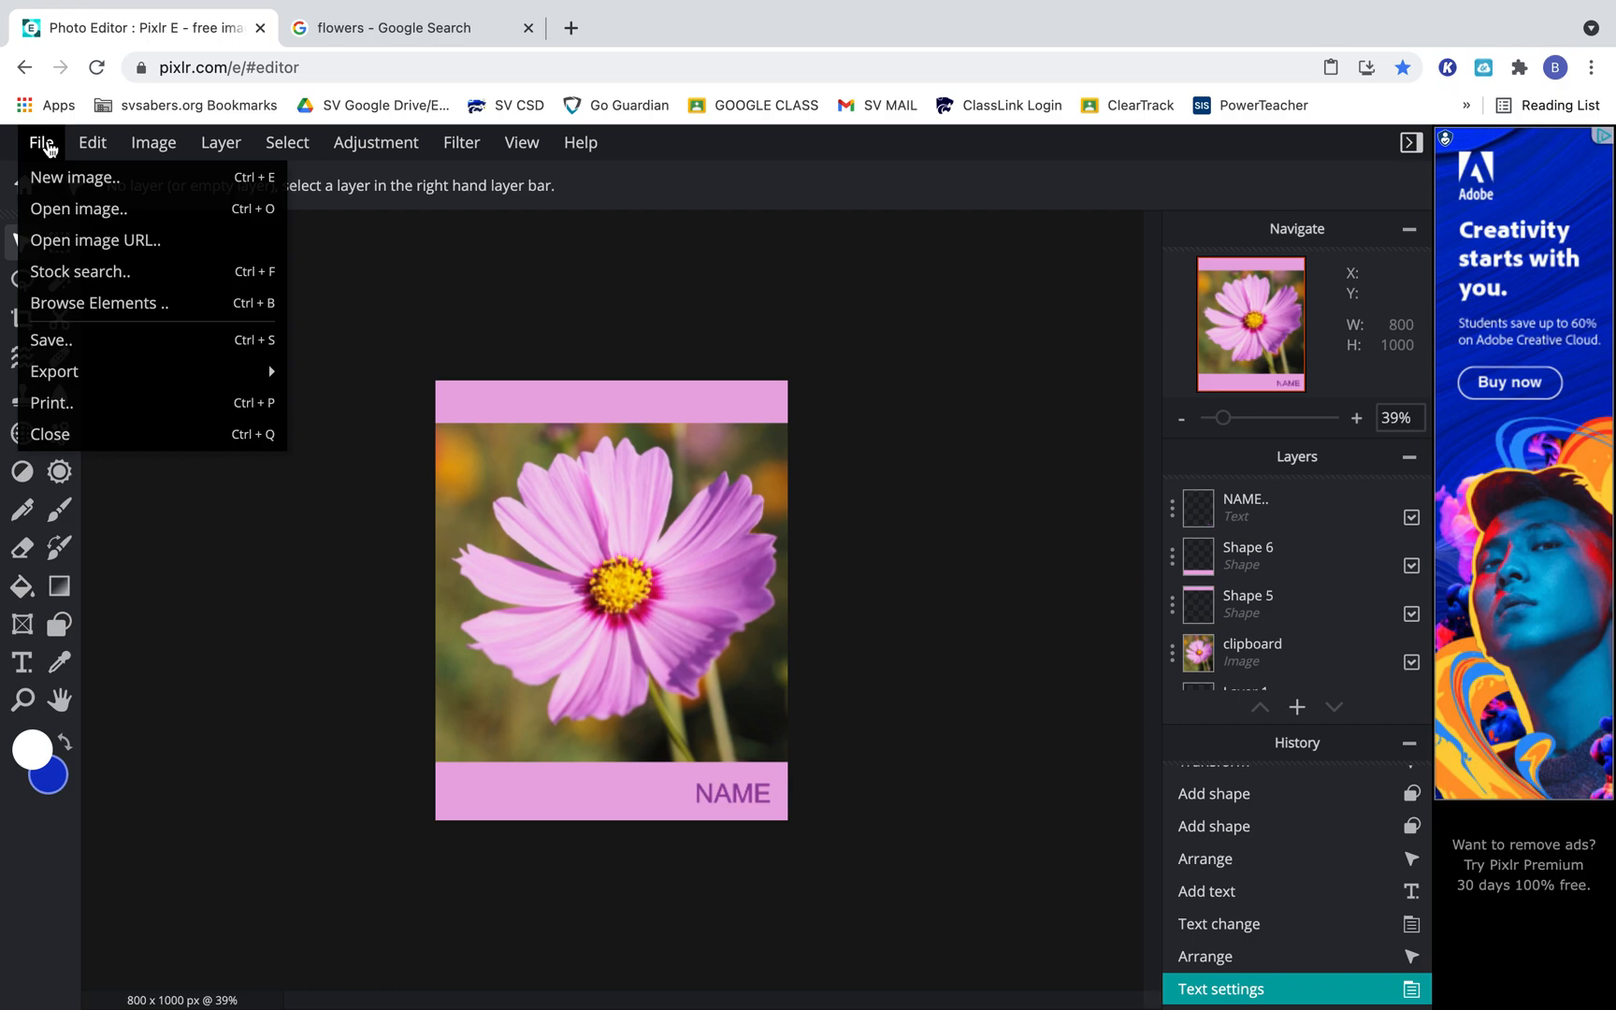
pyautogui.click(104, 347)
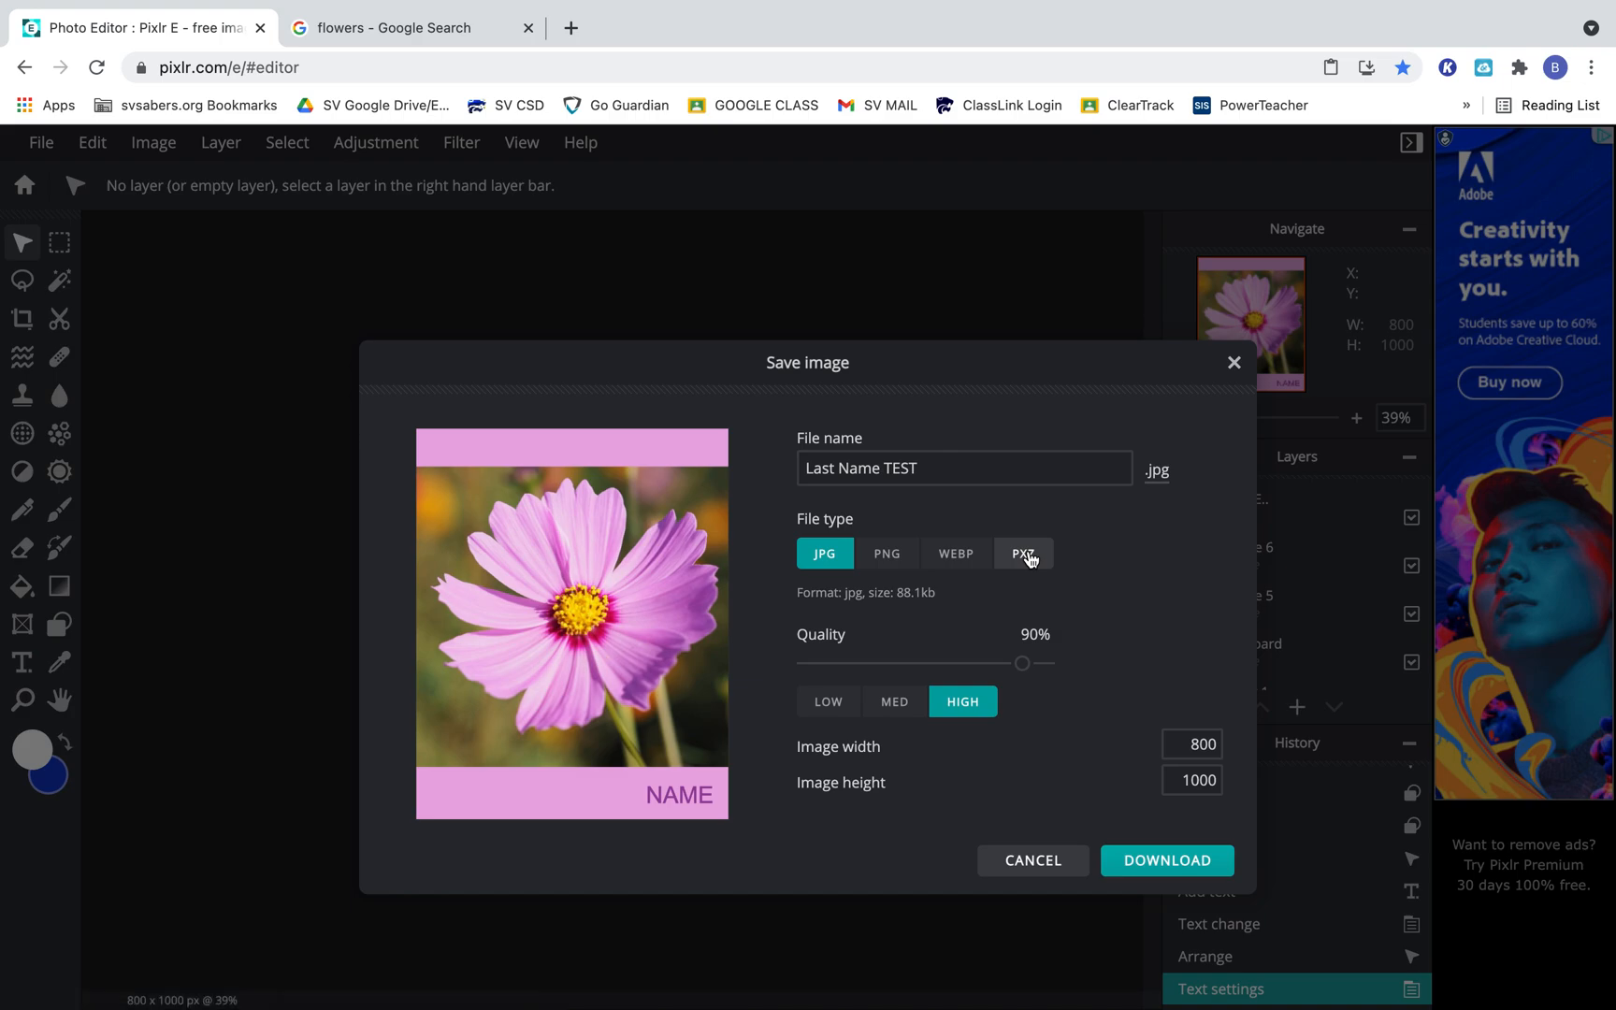
pyautogui.click(1024, 554)
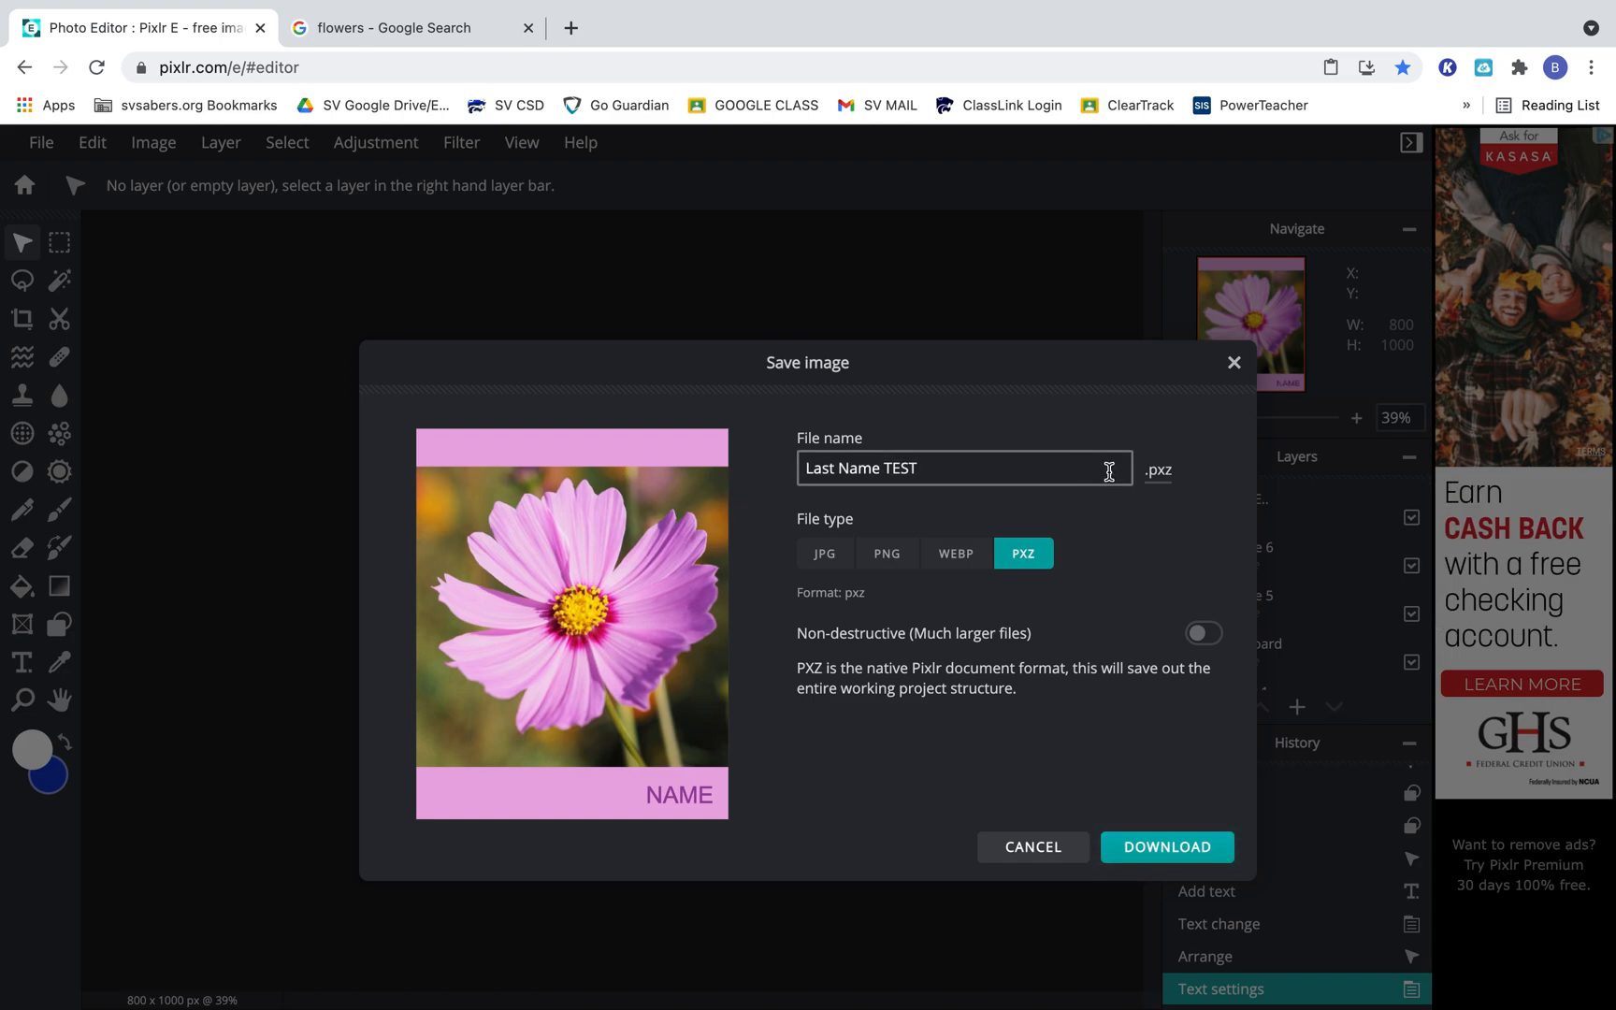
pyautogui.click(1149, 846)
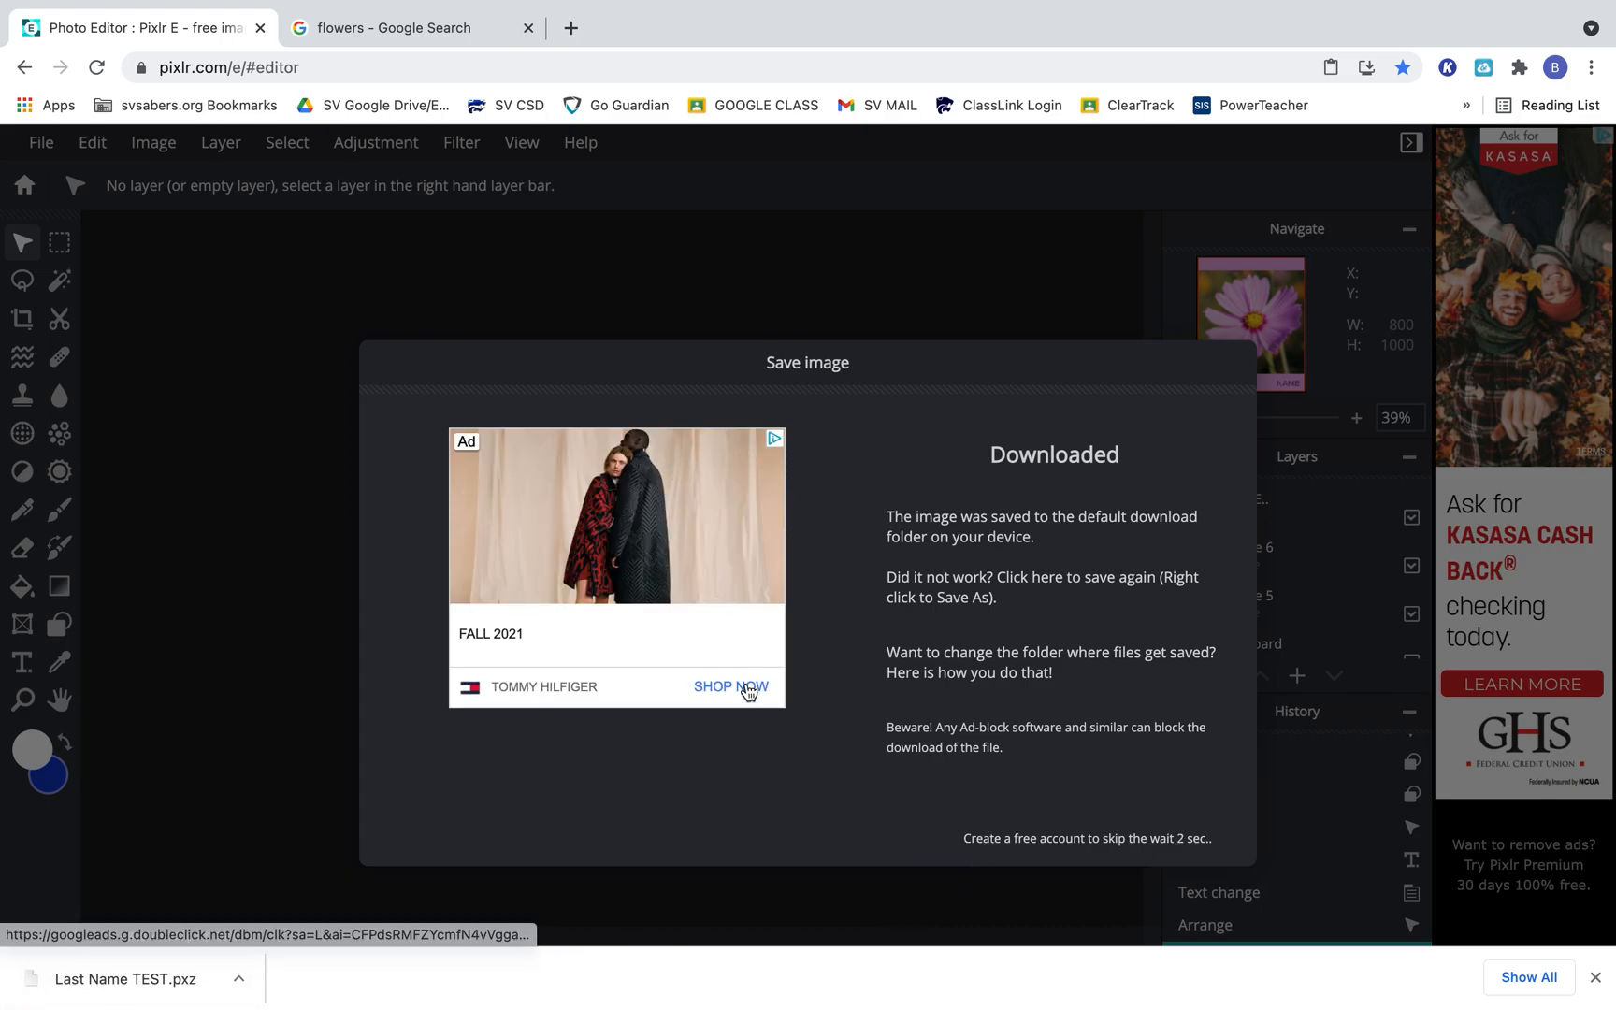
pyautogui.click(1164, 842)
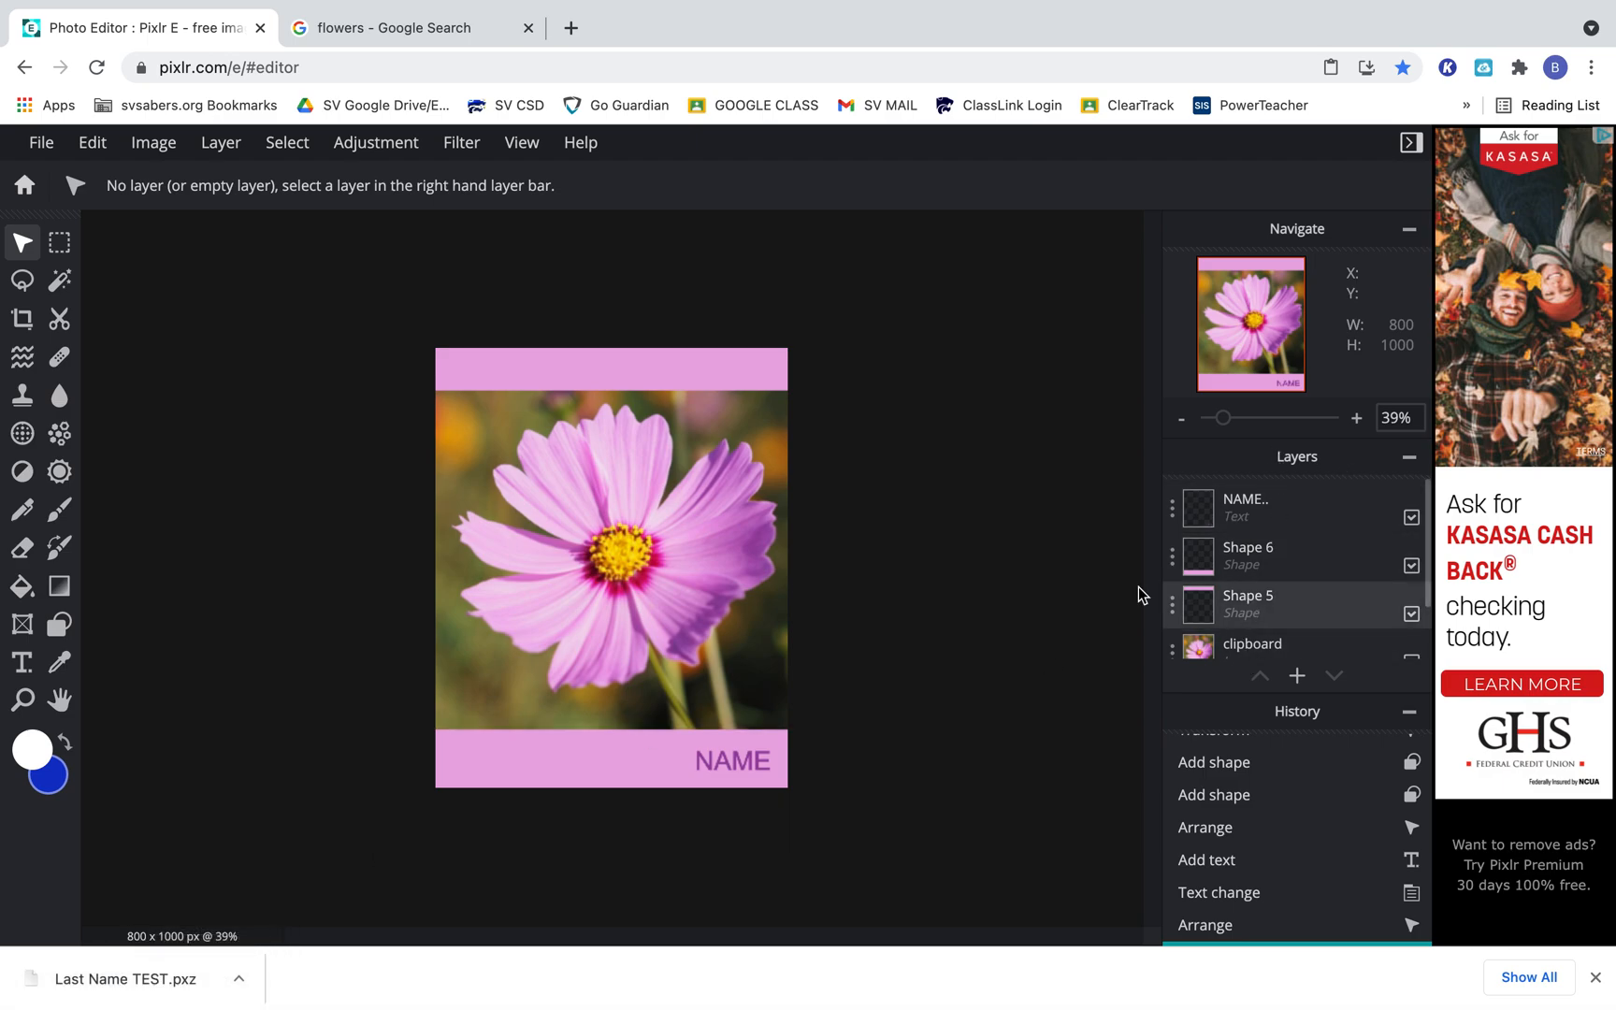
# Save the image as Last Name TEST in JPG format at high quality, 800 × 1000 px, and close the save dialog.
pyautogui.click(43, 145)
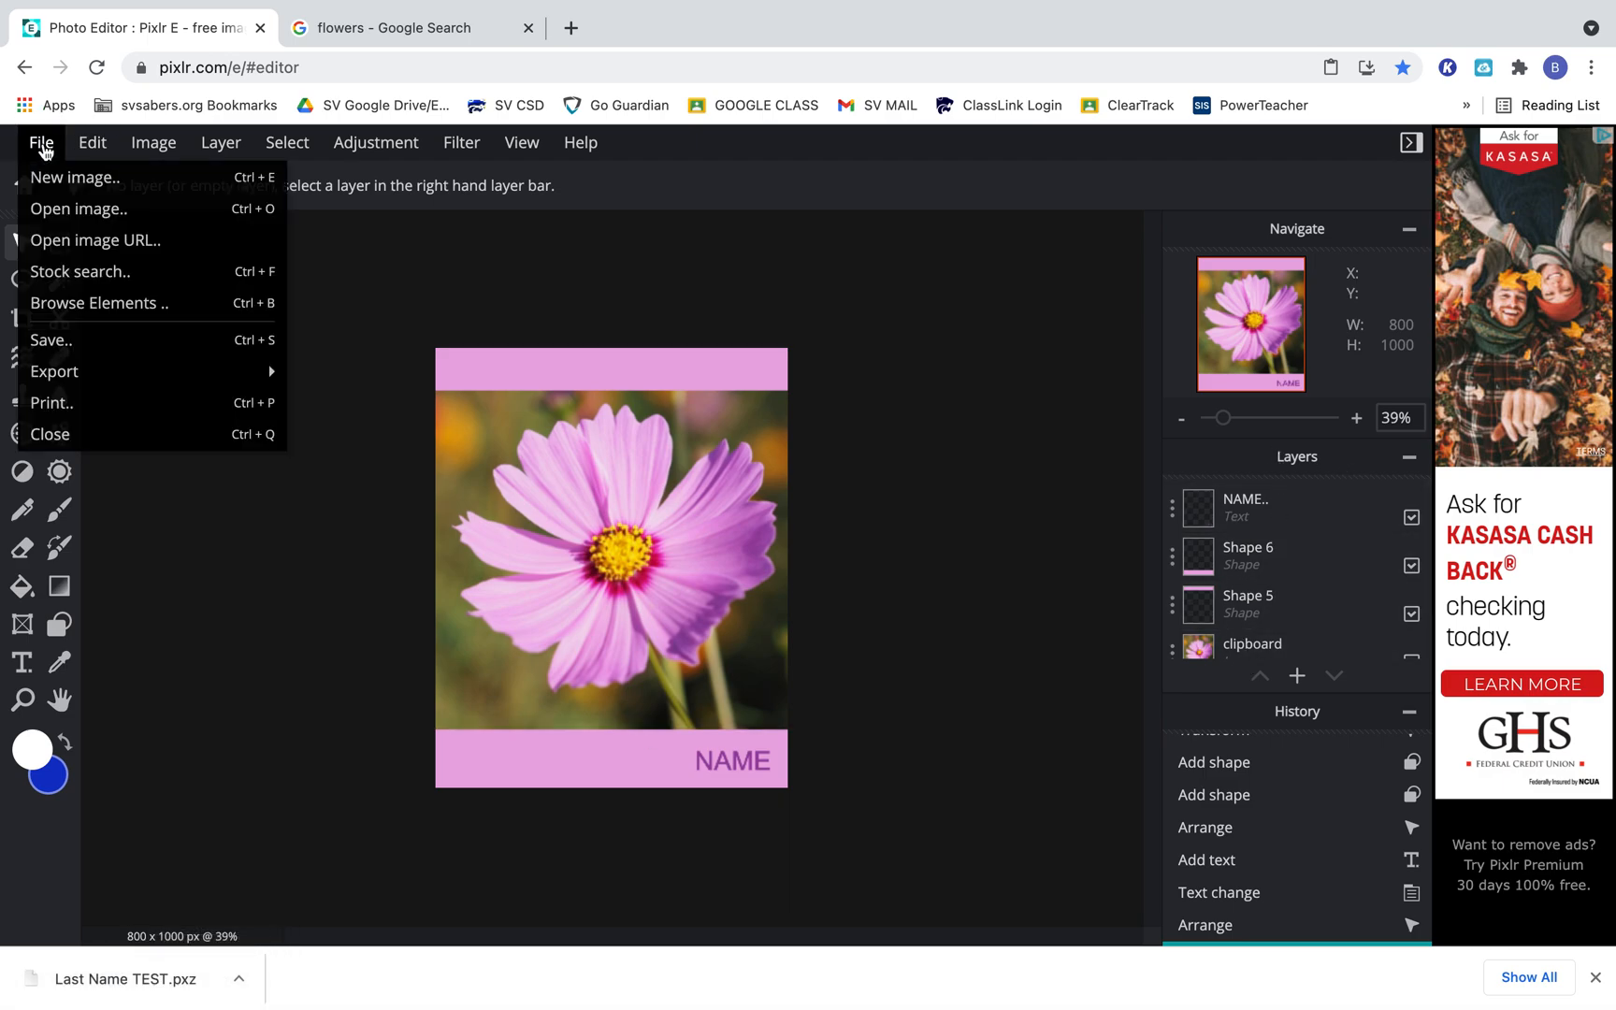
pyautogui.click(64, 342)
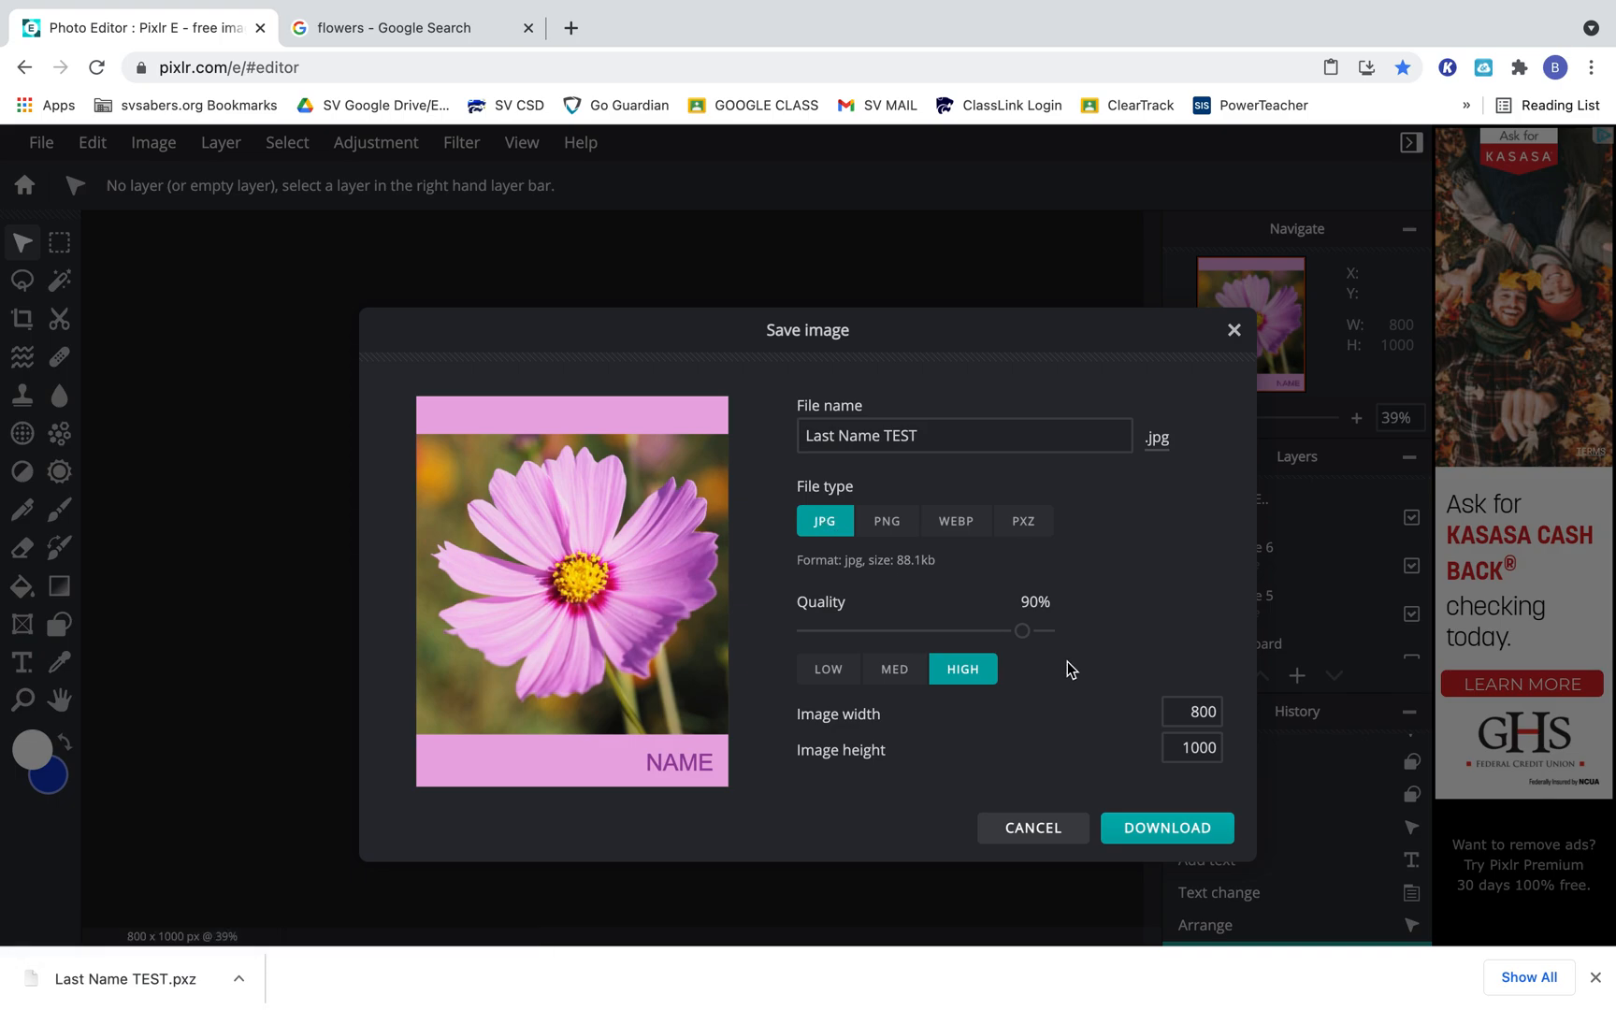
pyautogui.click(1163, 827)
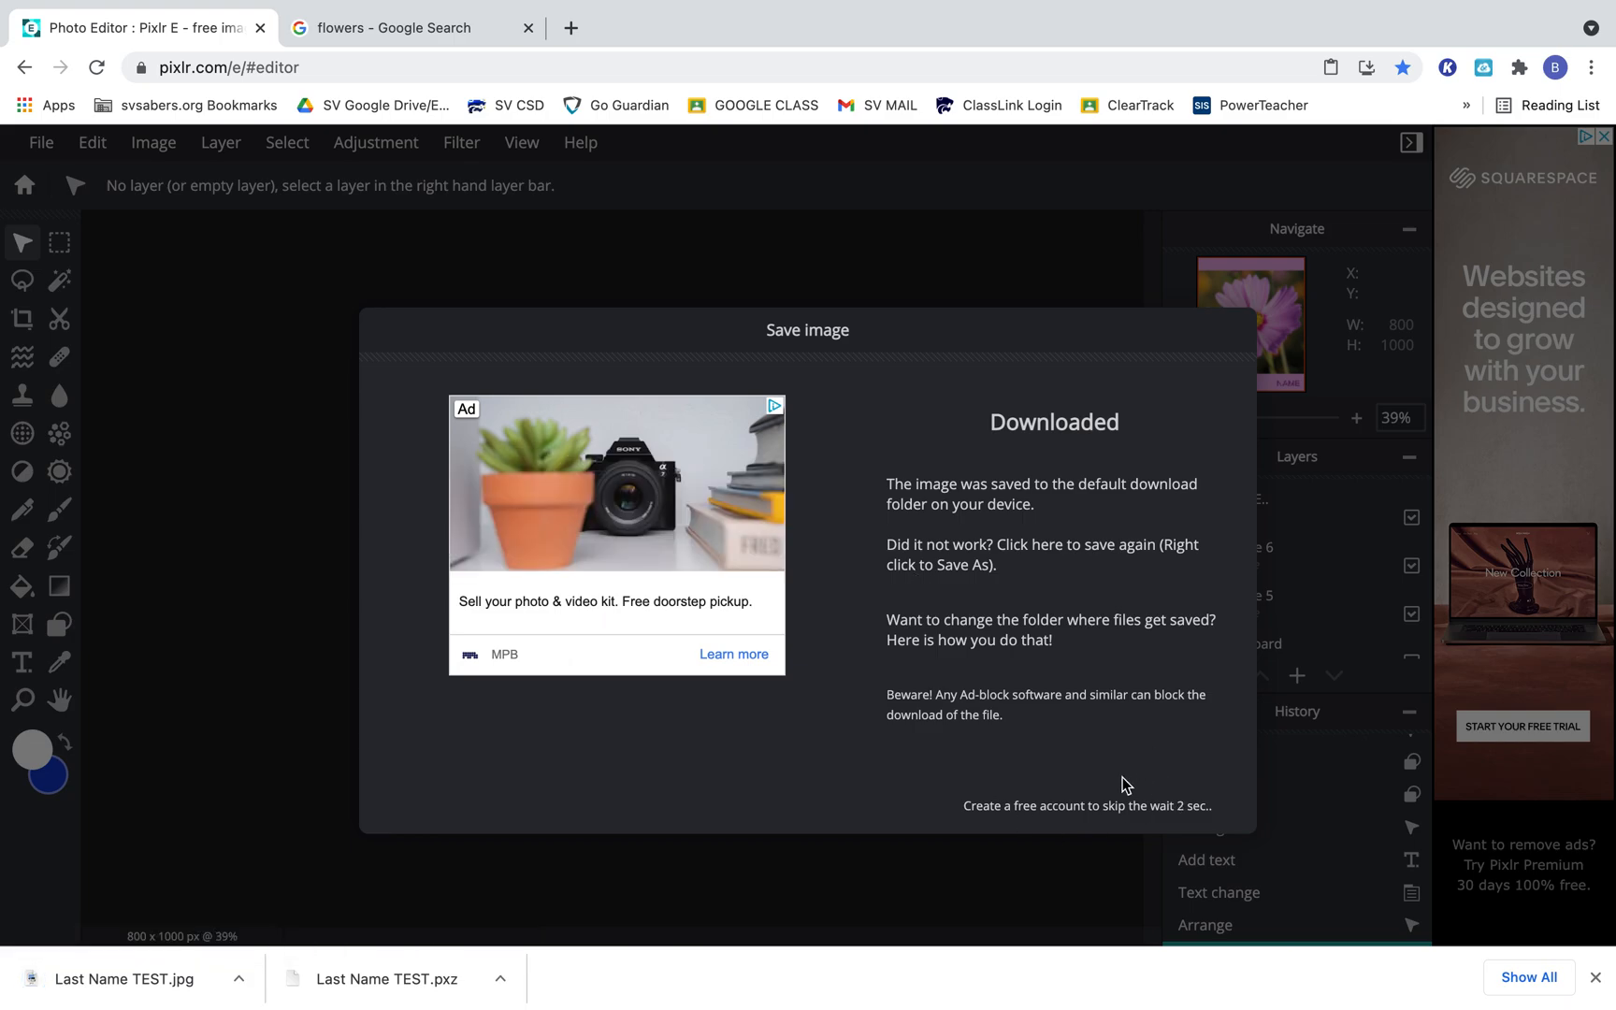
pyautogui.click(1191, 814)
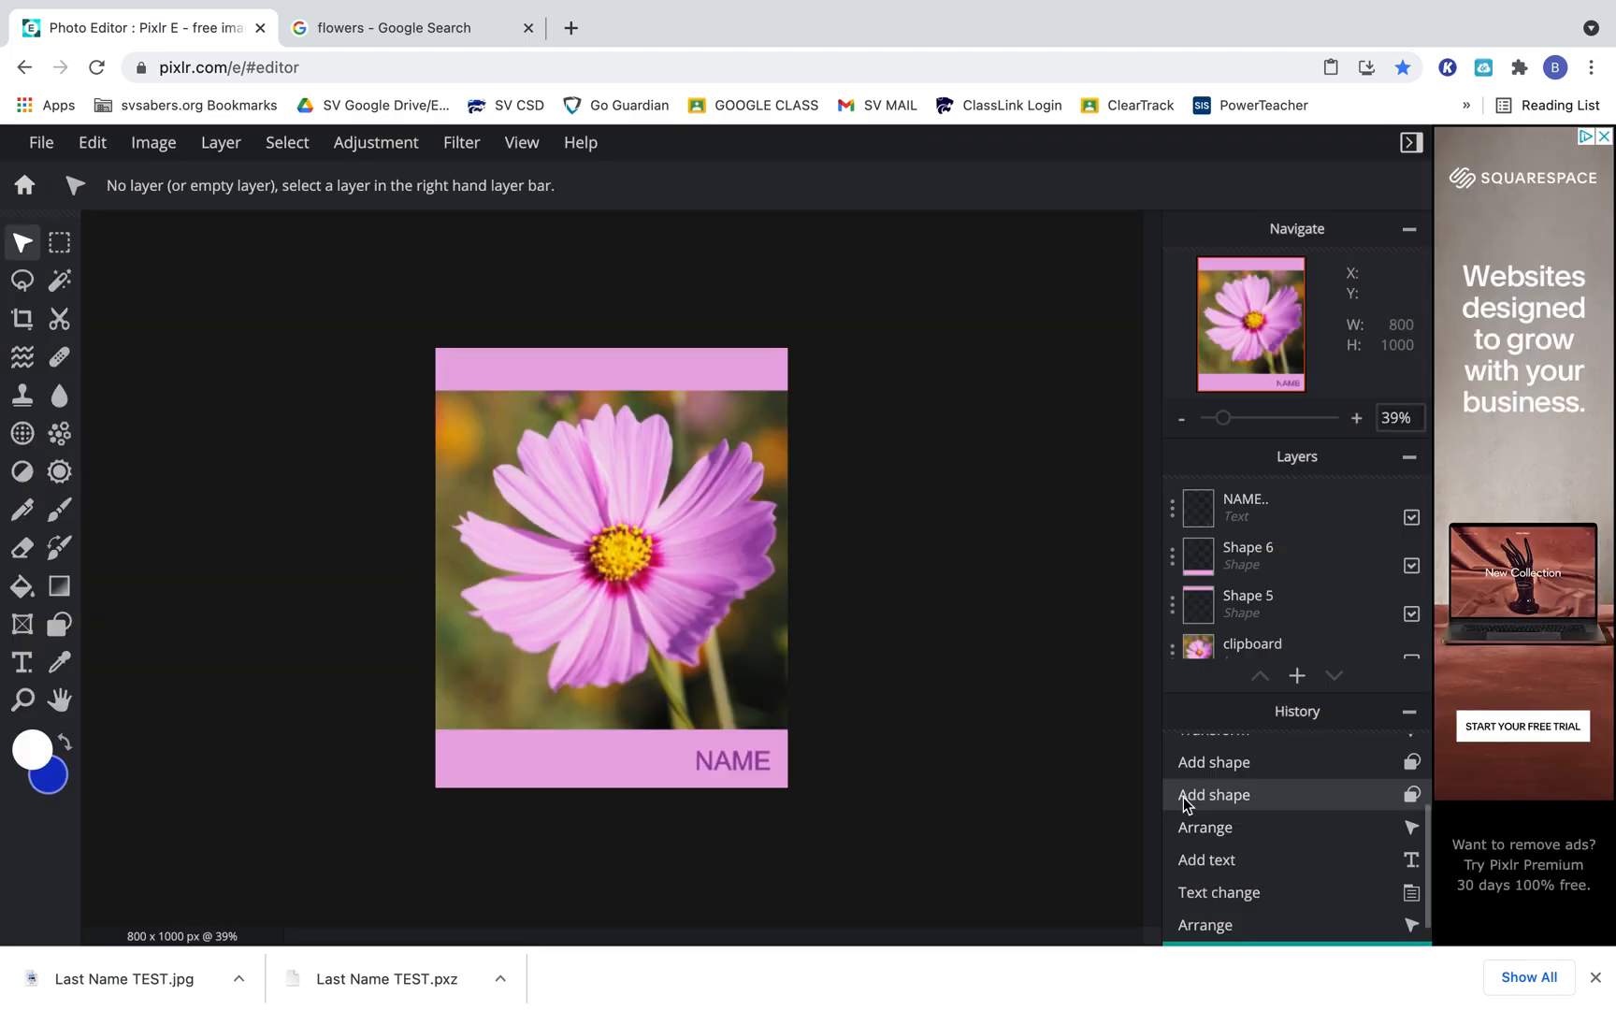
# Open the downloaded Last Name TEST.jpg in Preview and move its window away from the screen edge to view the image.
pyautogui.click(140, 982)
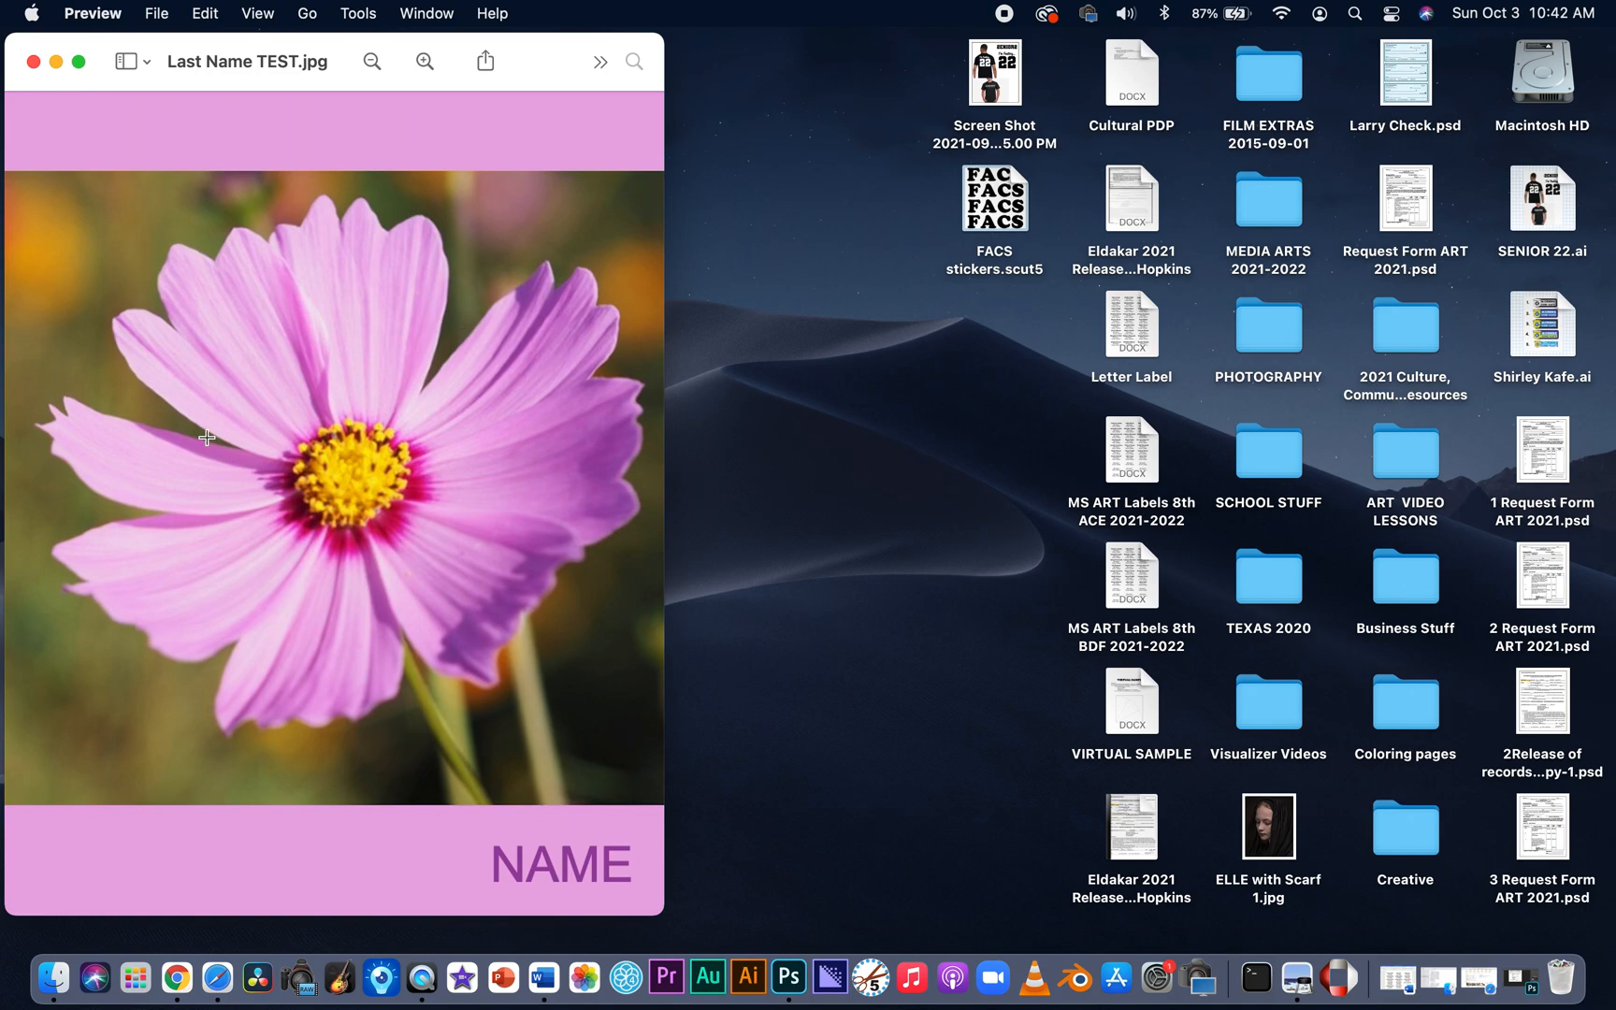
pyautogui.moveTo(549, 51); pyautogui.dragTo(734, 49)
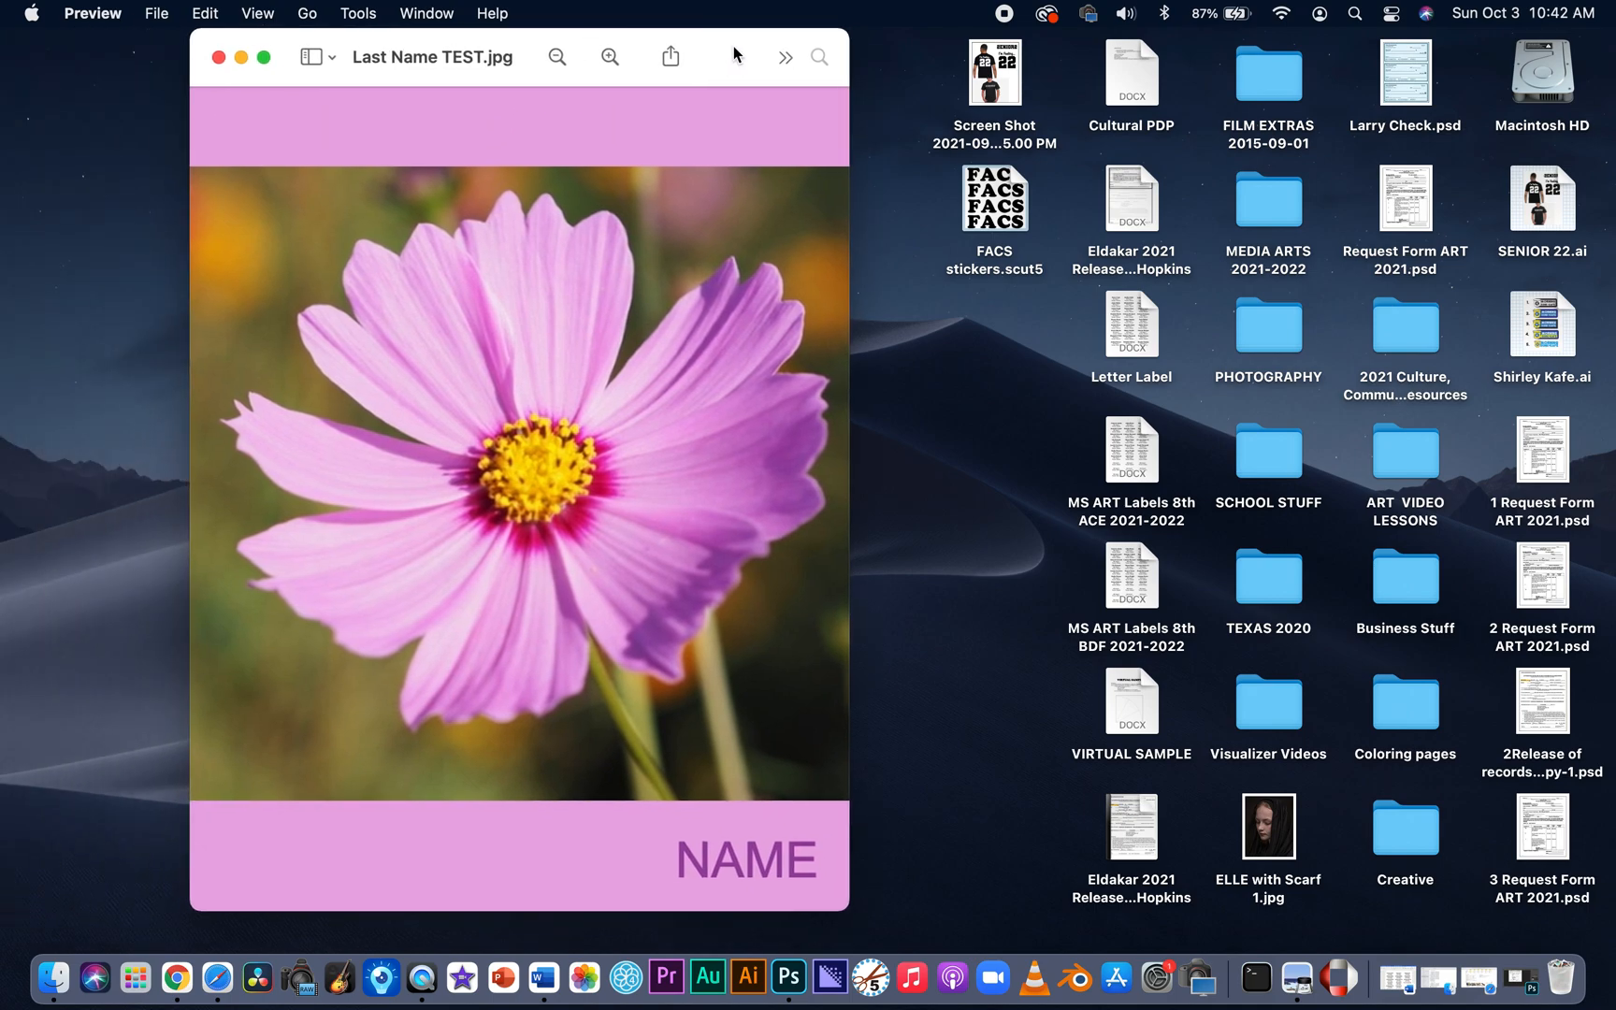